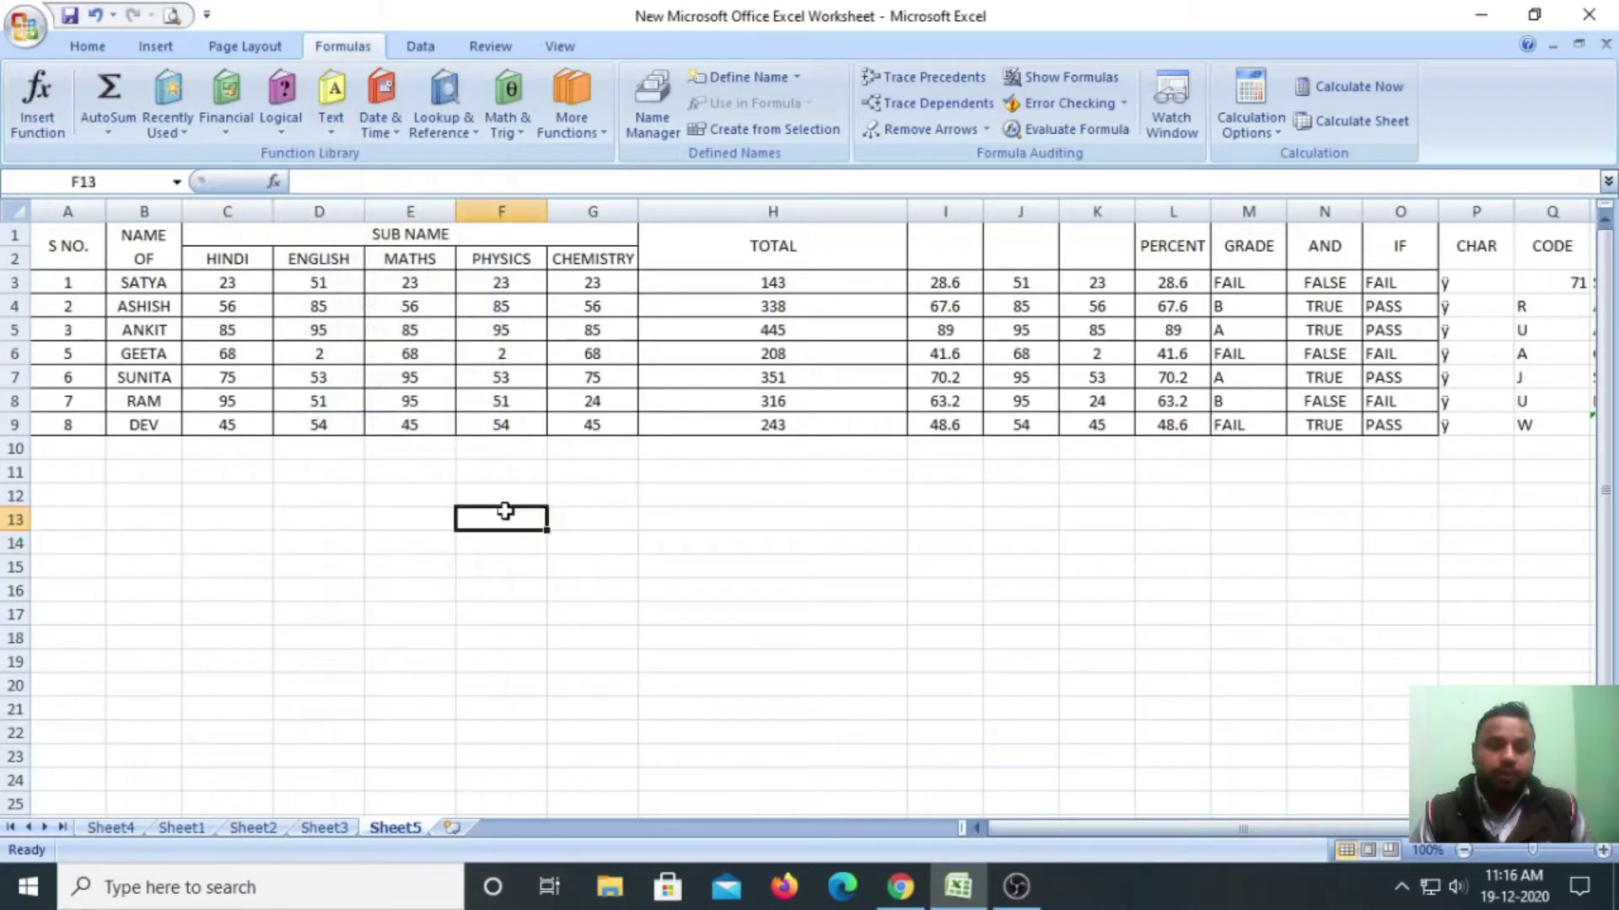
Insert a BAHTTEXT function in cell E13 that converts the English mark in D3 to Thai baht text.
left_click(208, 512)
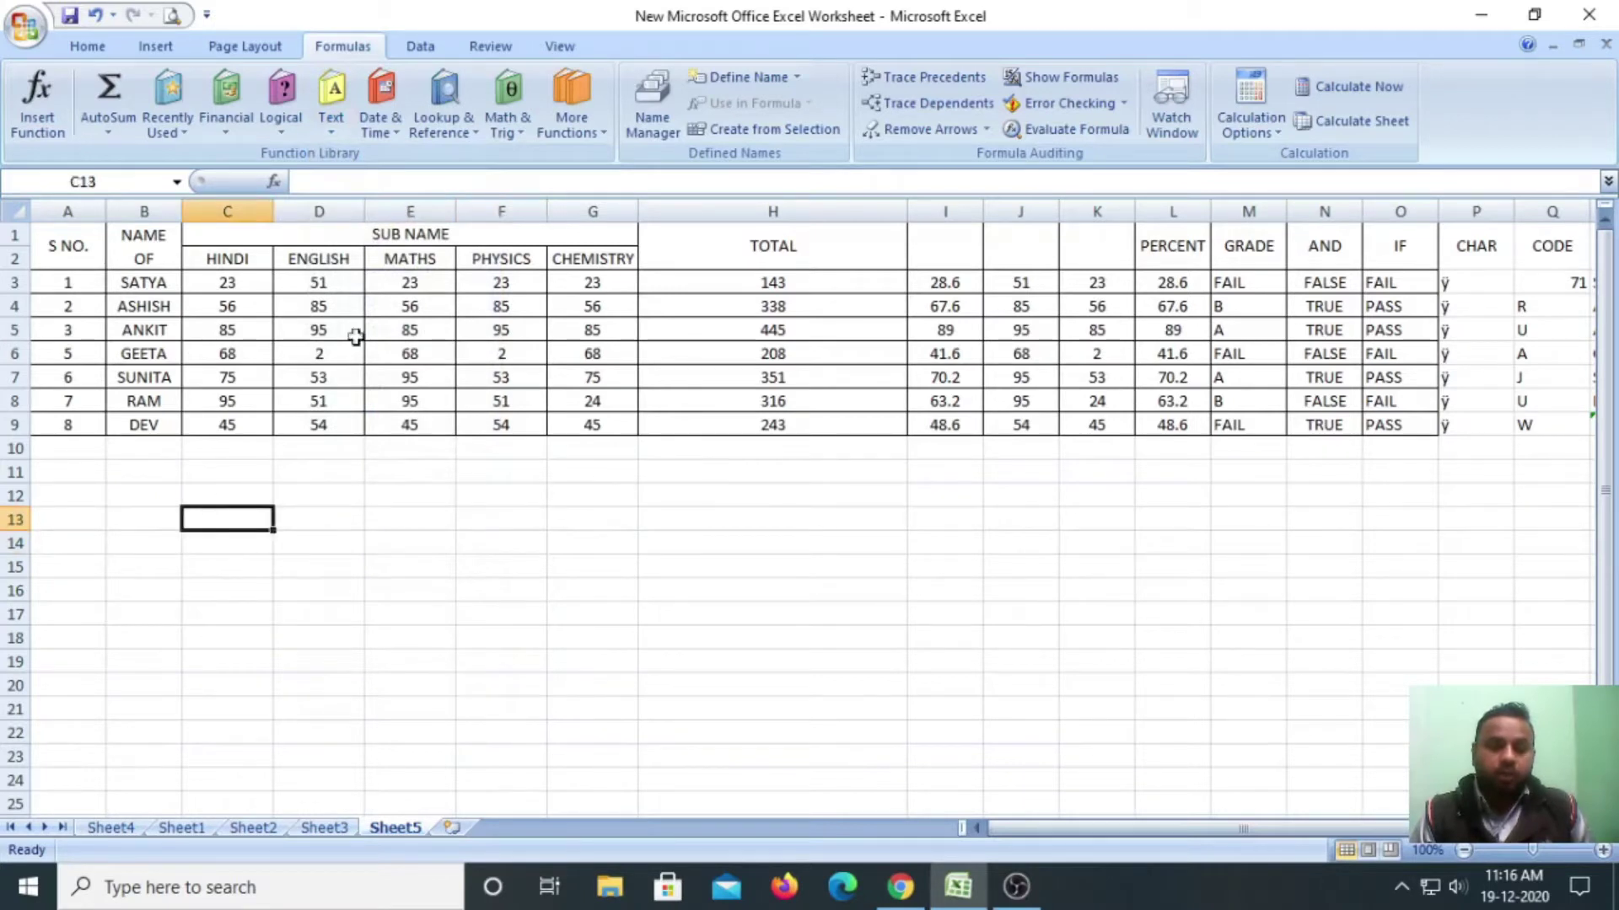
left_click(416, 519)
left_click(336, 131)
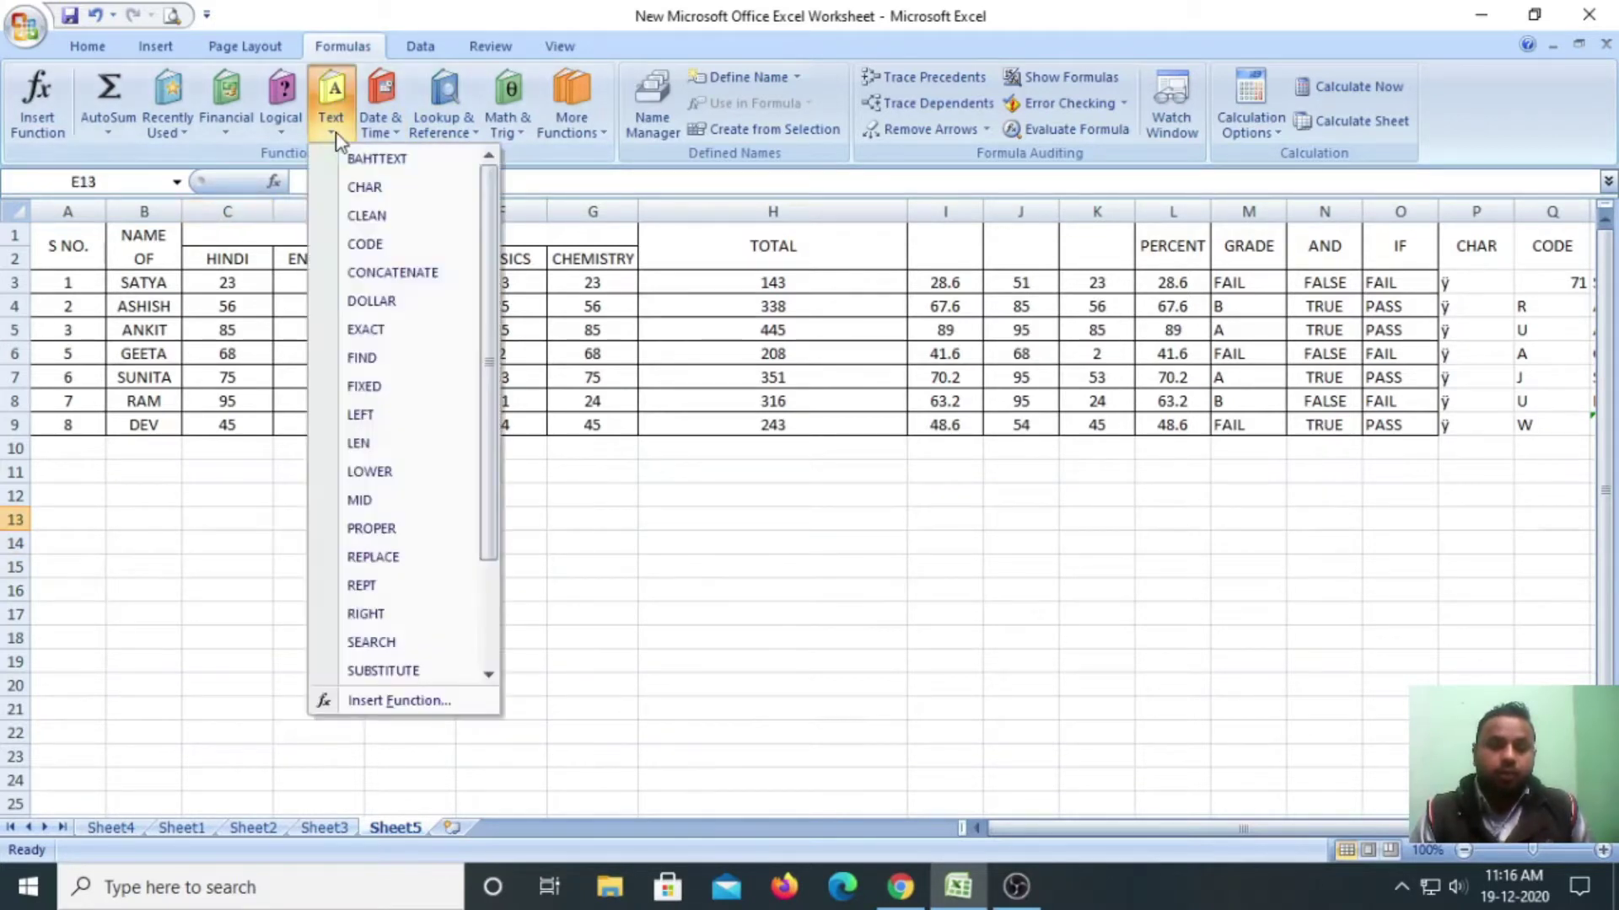
left_click(390, 160)
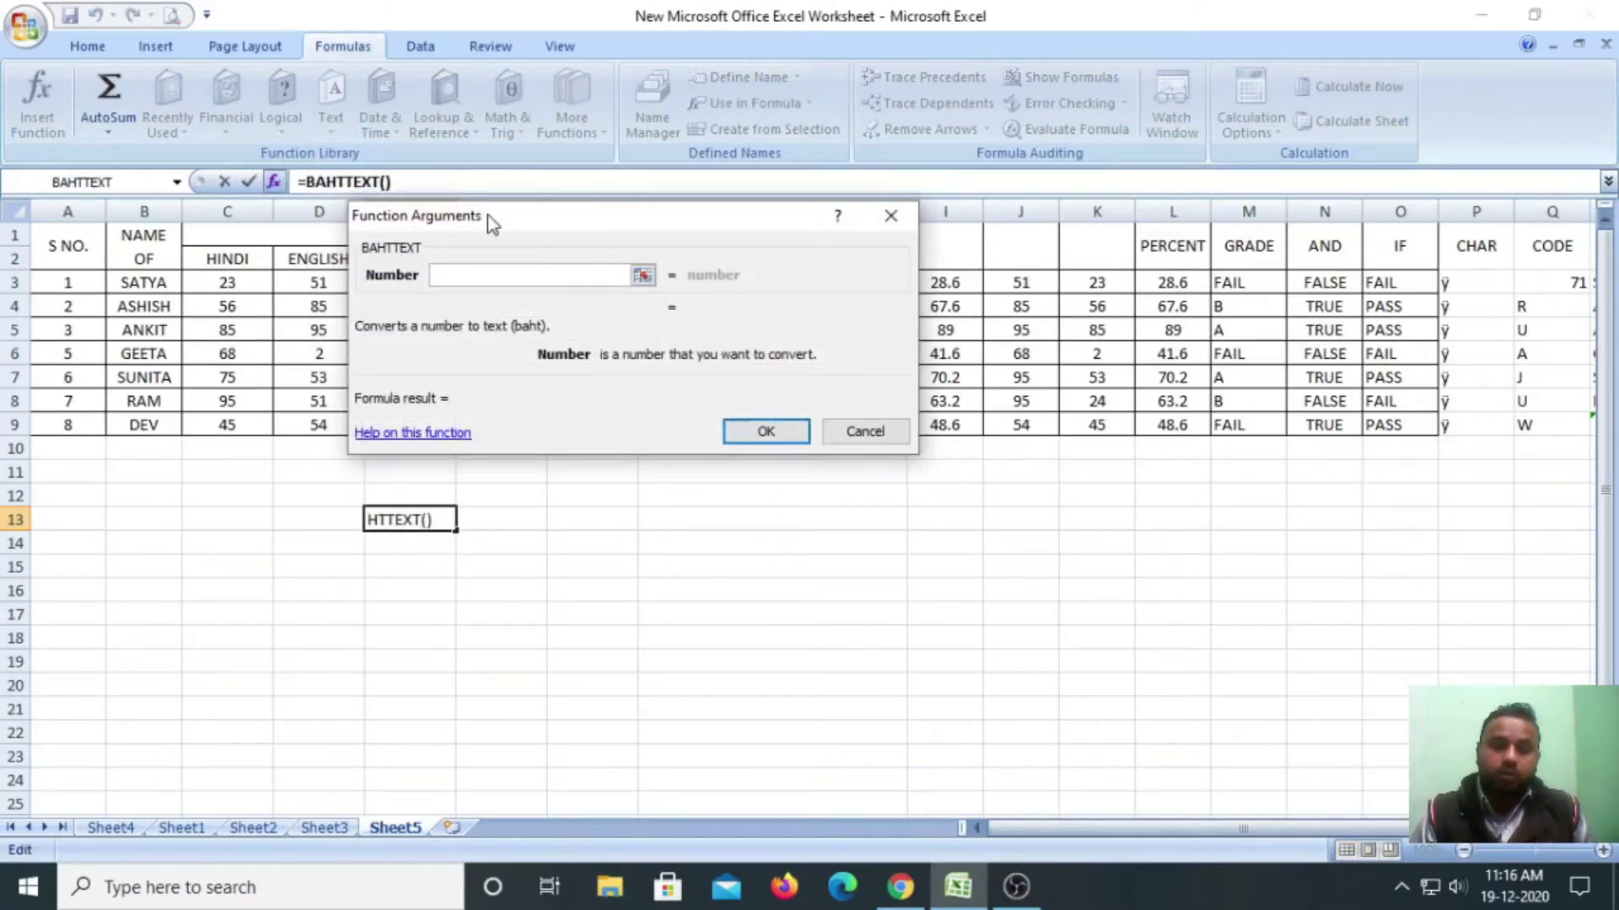
left_click_drag(487, 215, 612, 220)
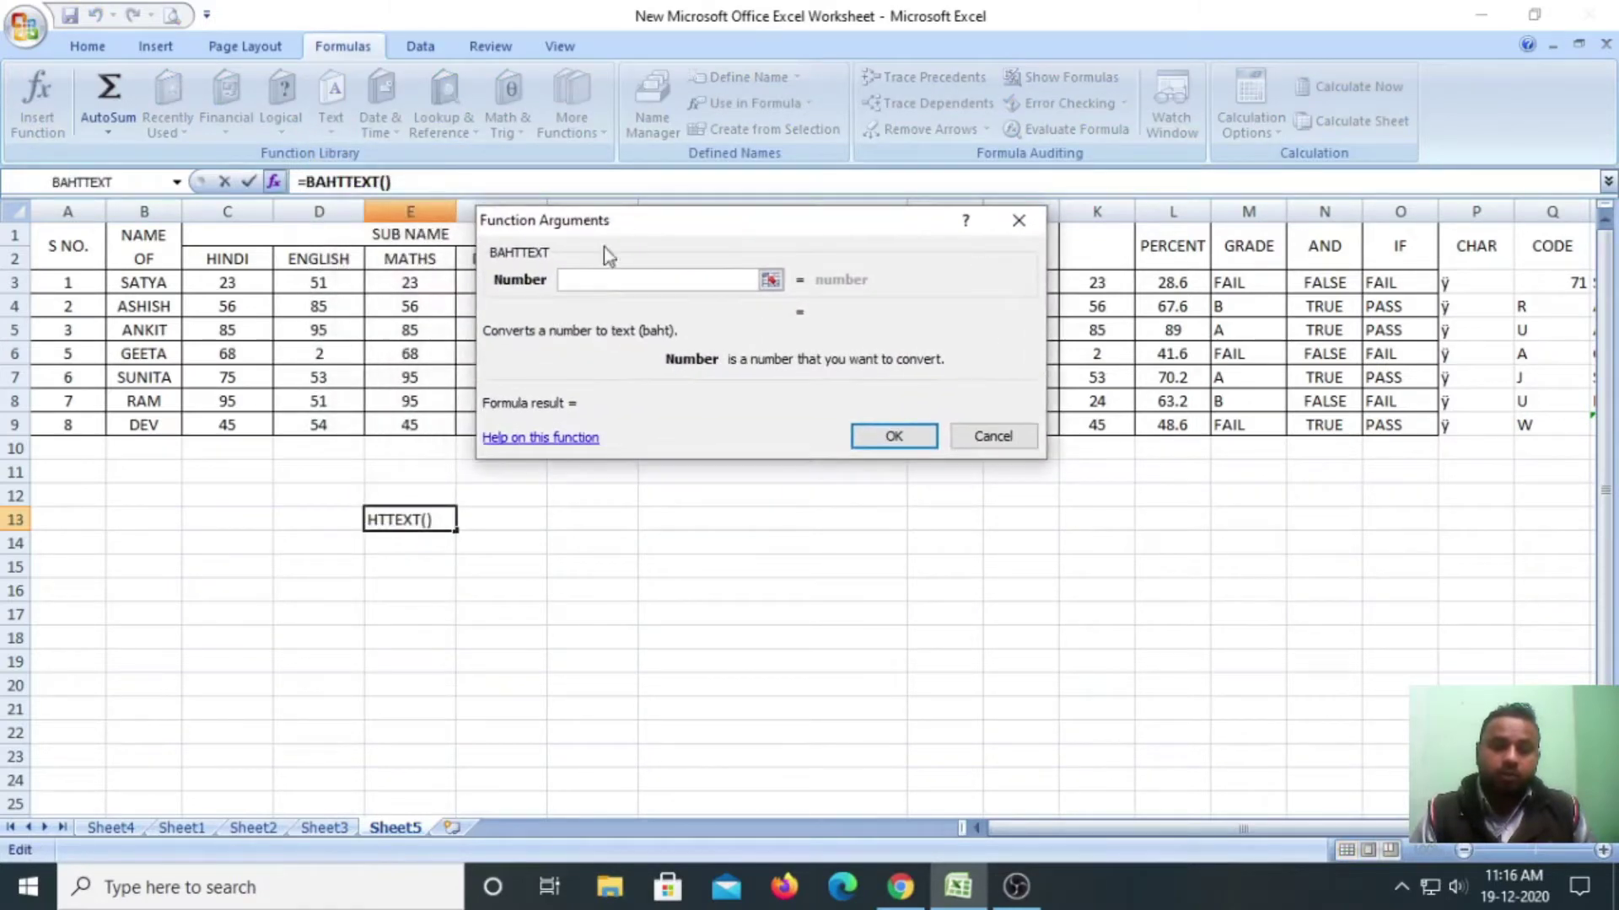
left_click(329, 285)
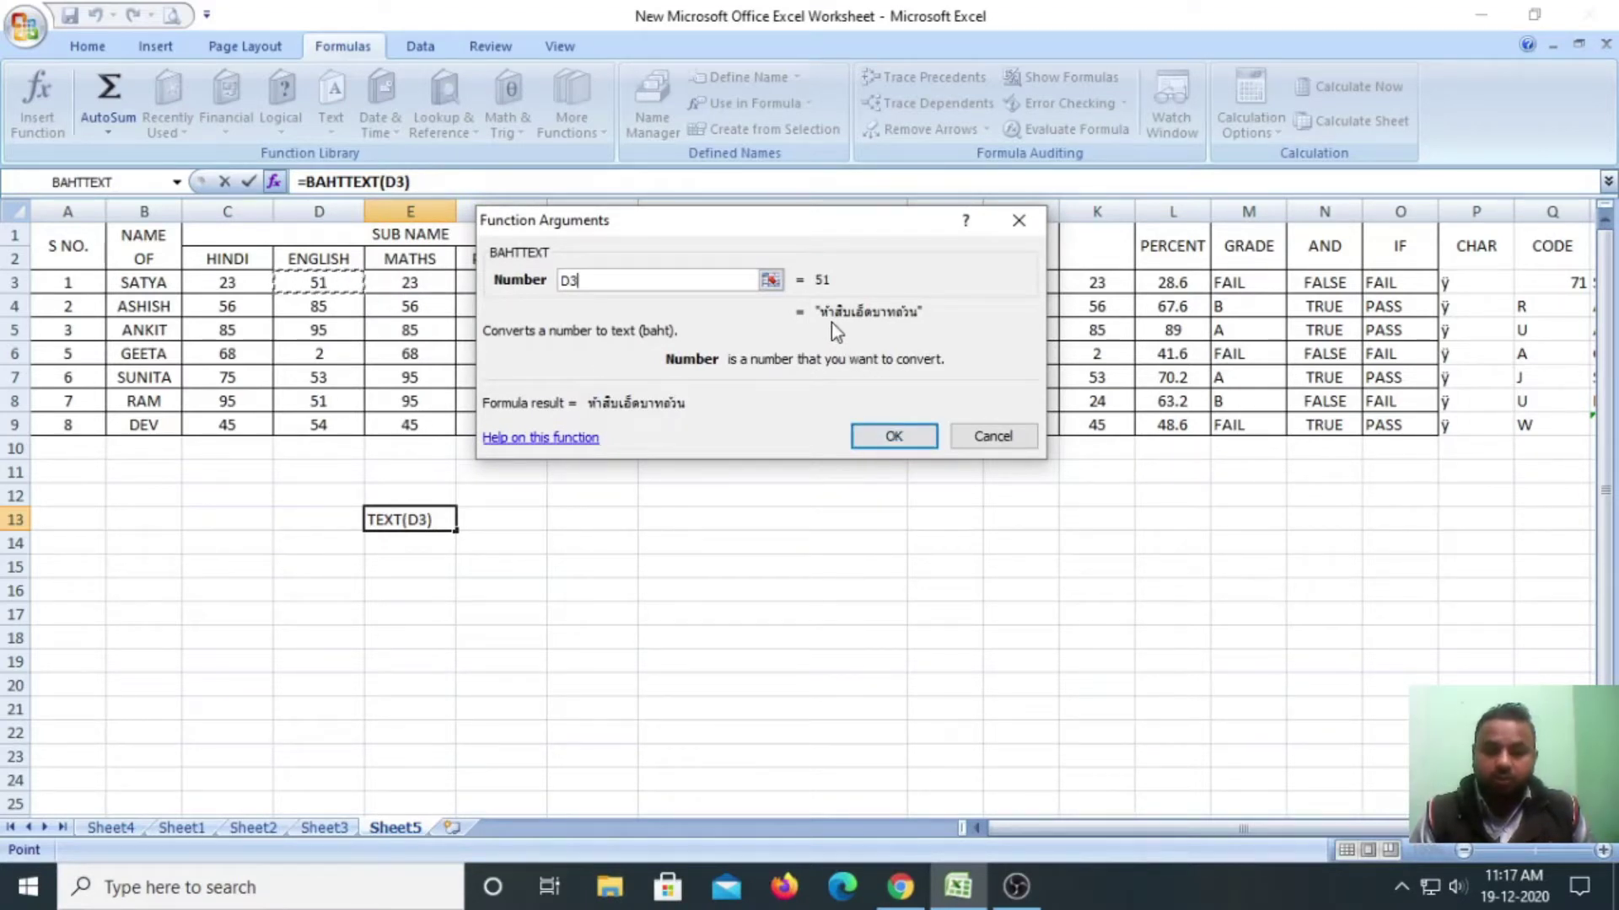
left_click(894, 435)
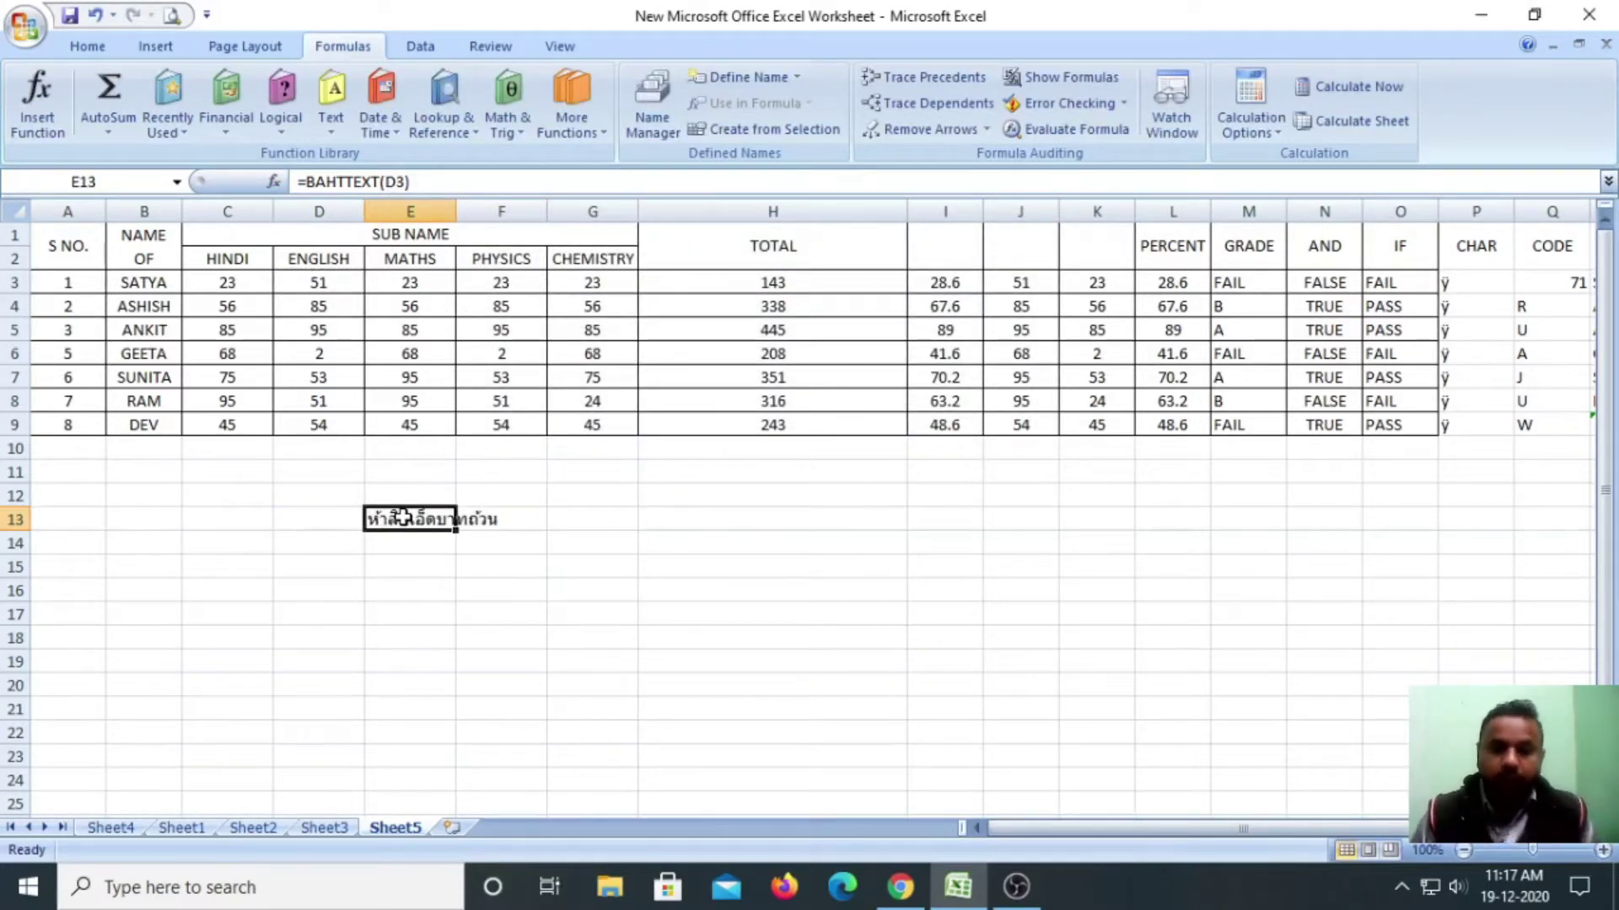
left_click(753, 566)
left_click(433, 519)
Insert a CHAR function in cell E15 that returns the character for the number in C5.
left_click(418, 566)
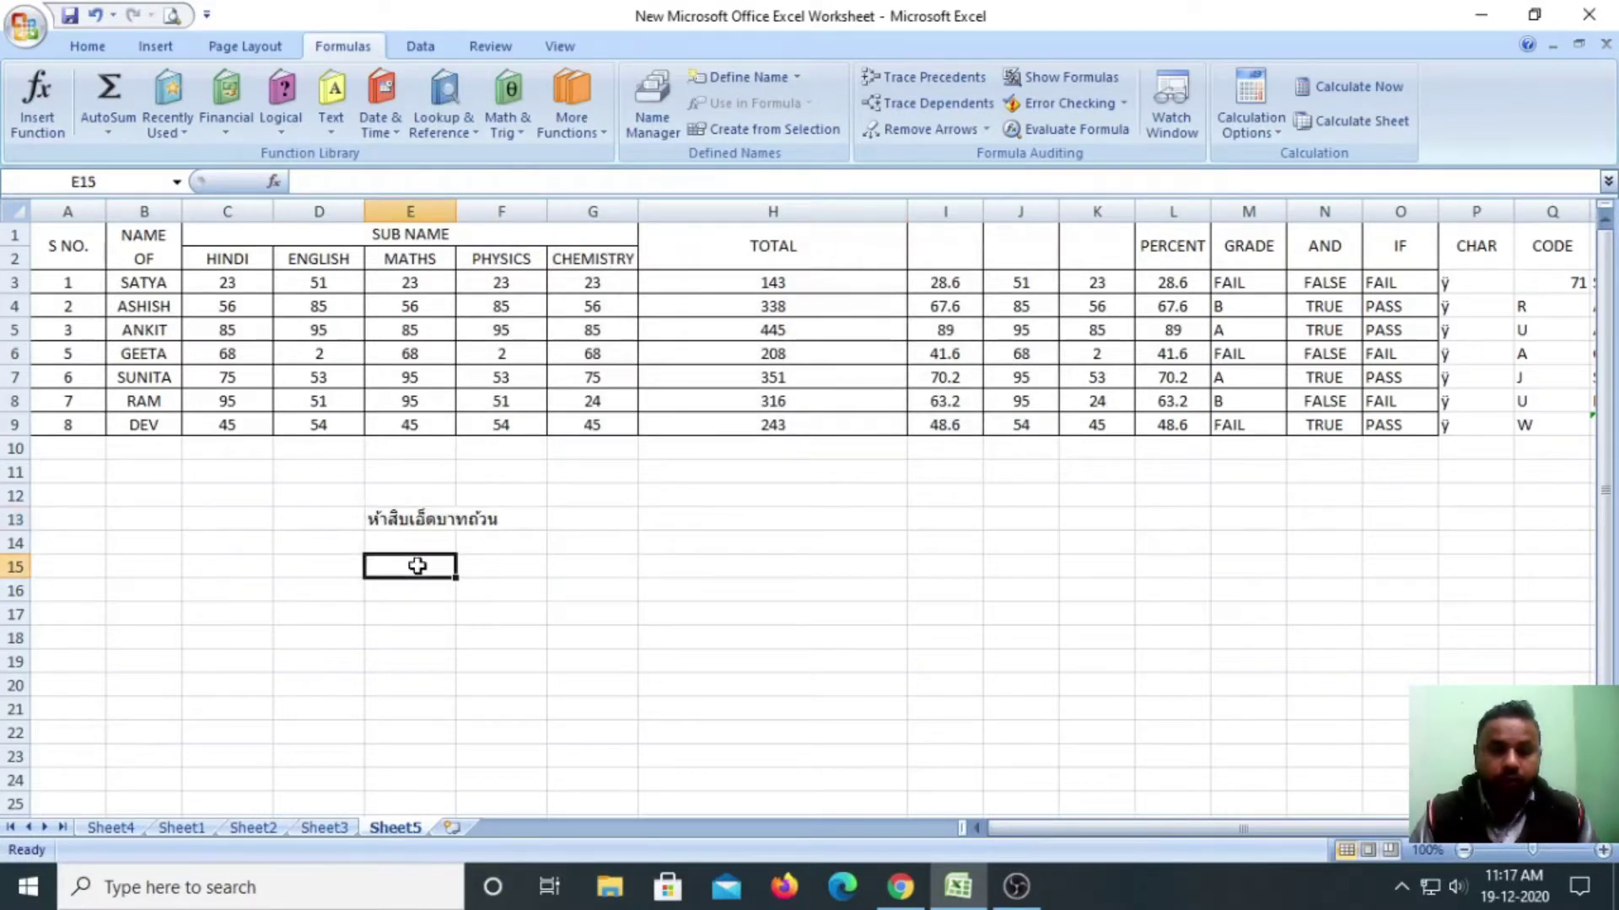
left_click(329, 131)
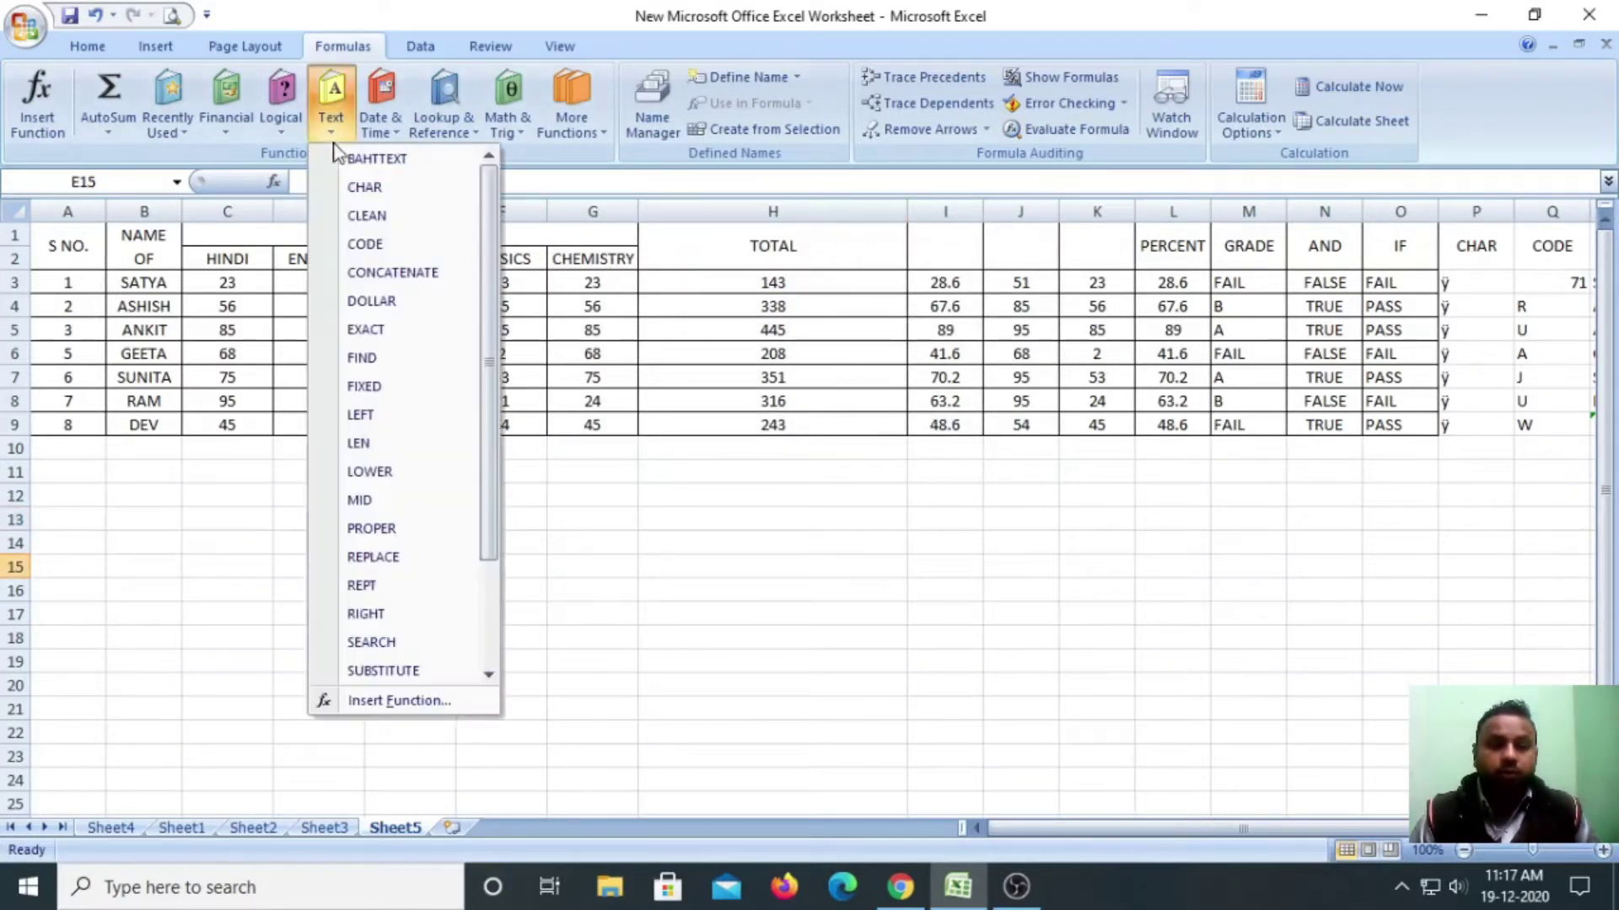
left_click(387, 194)
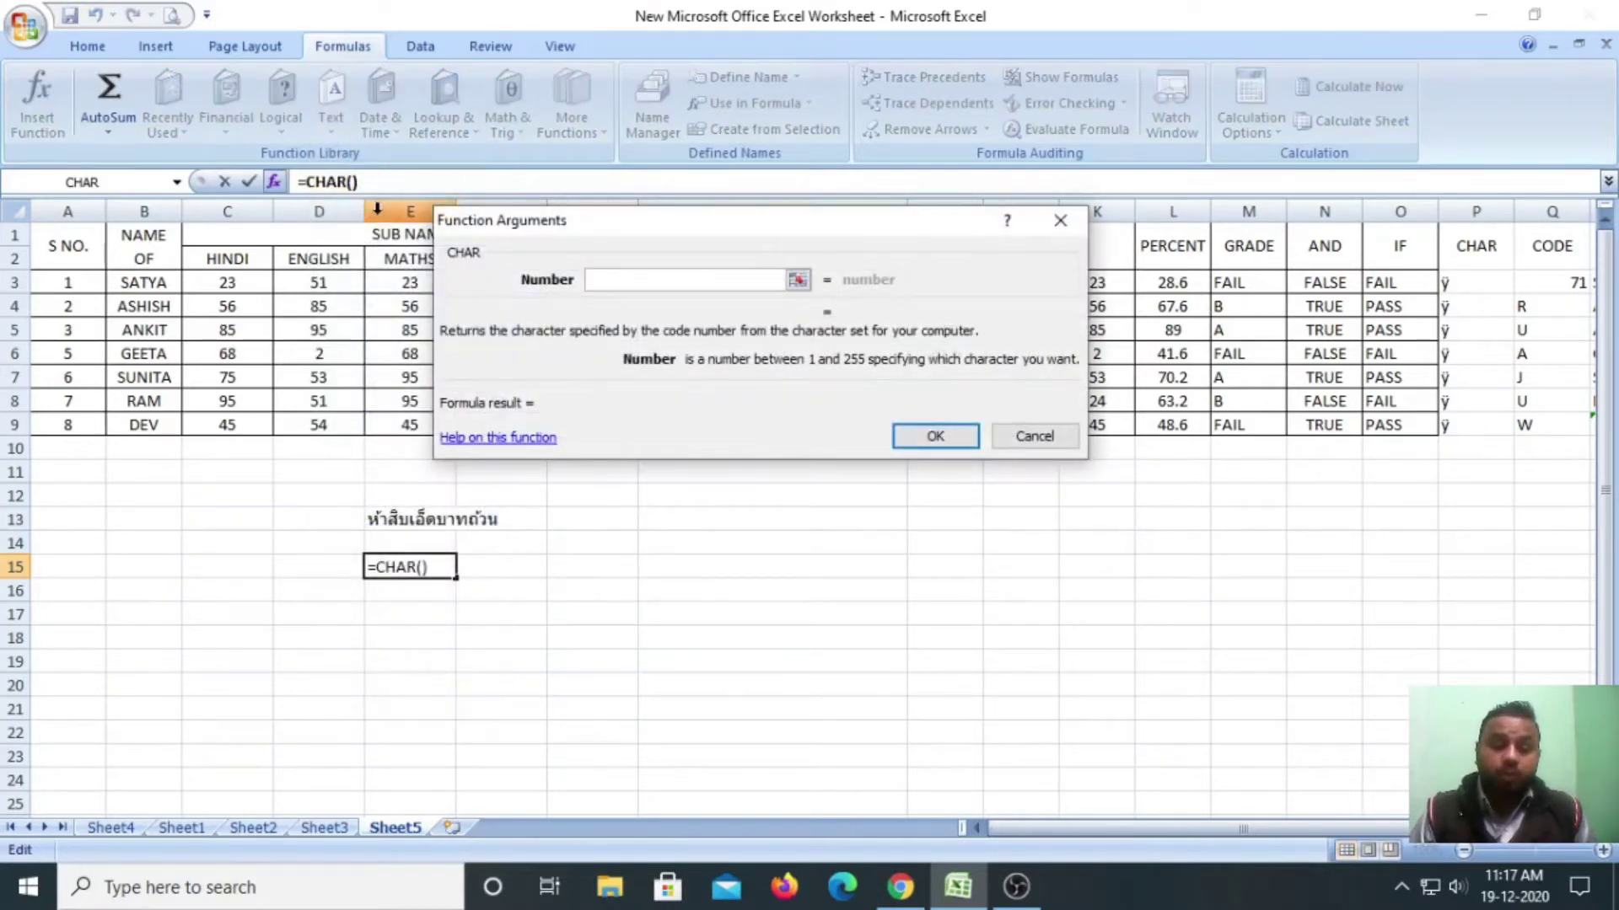
left_click(238, 335)
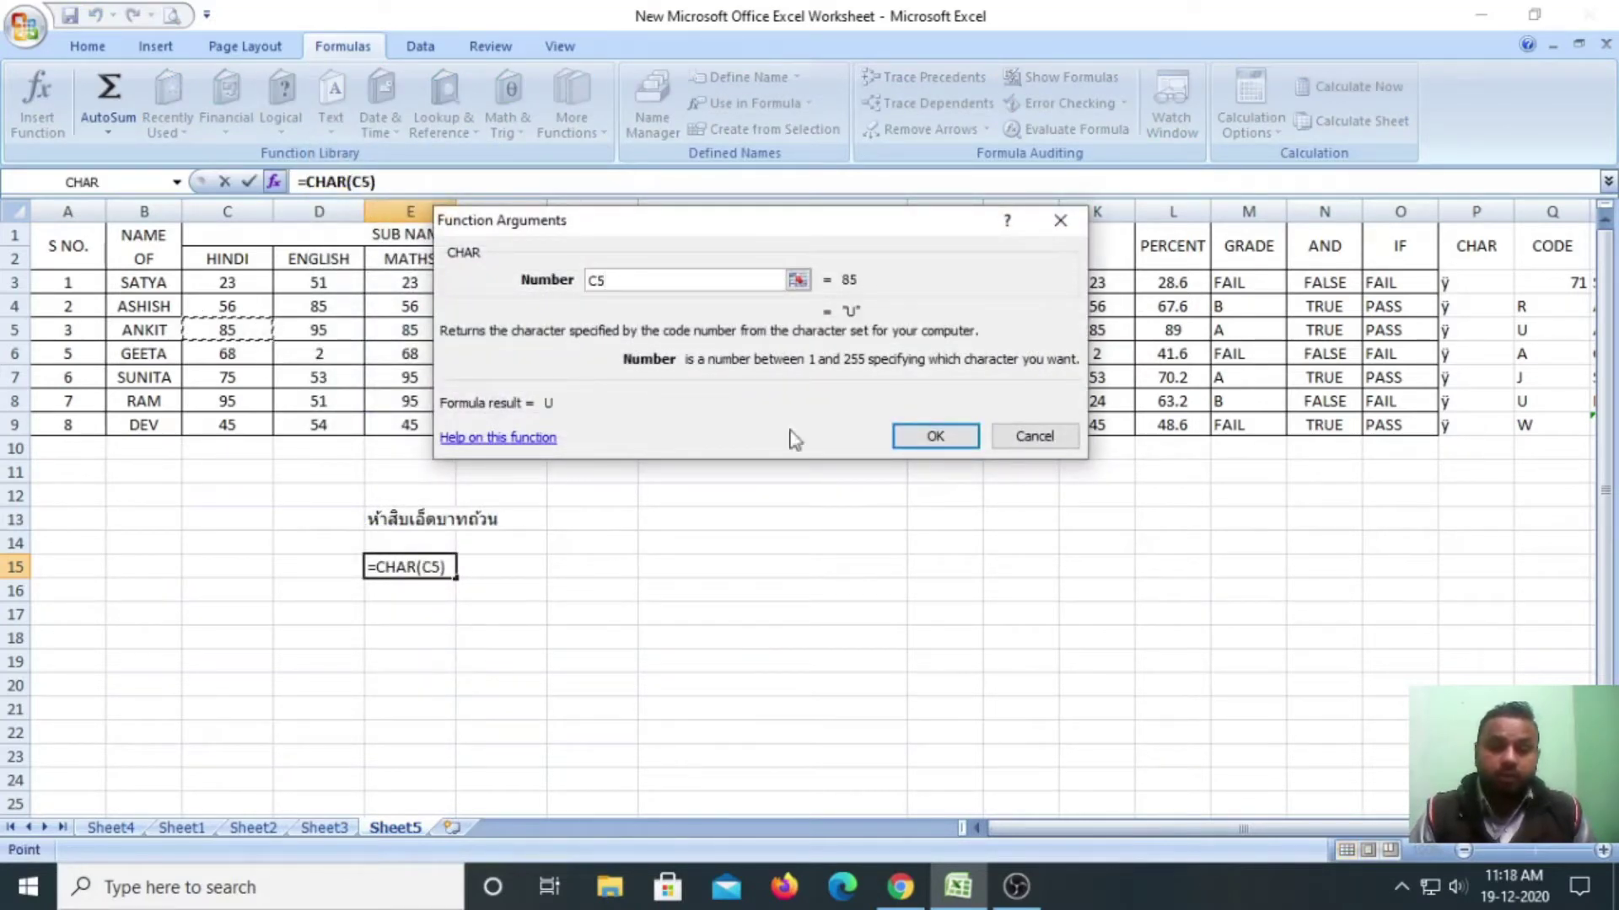
left_click(919, 431)
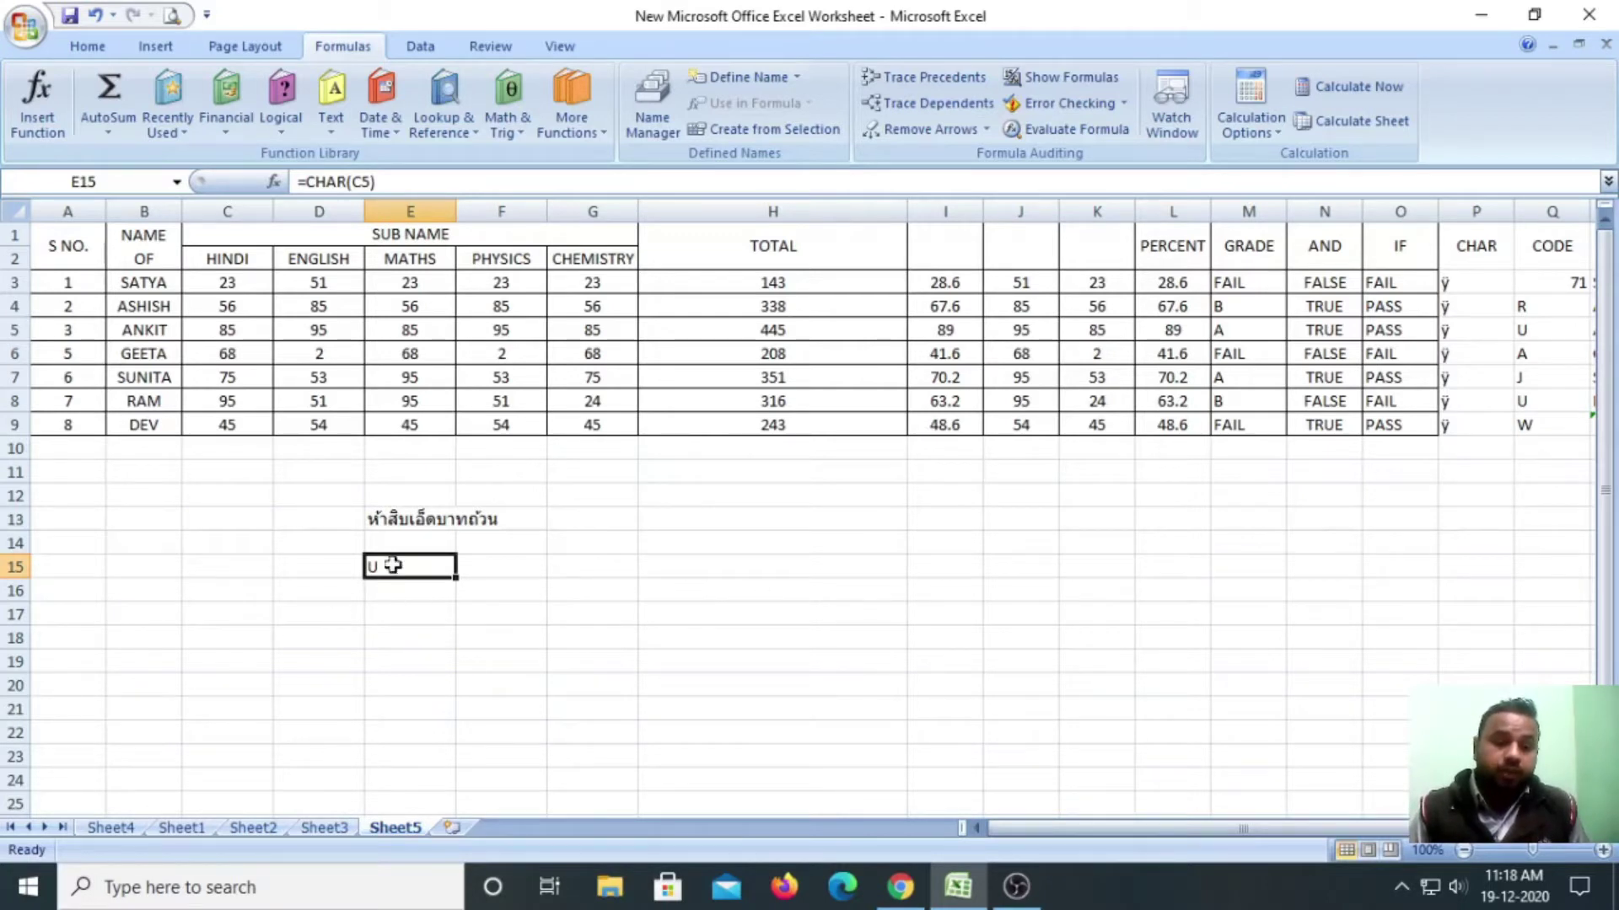
left_click(245, 226)
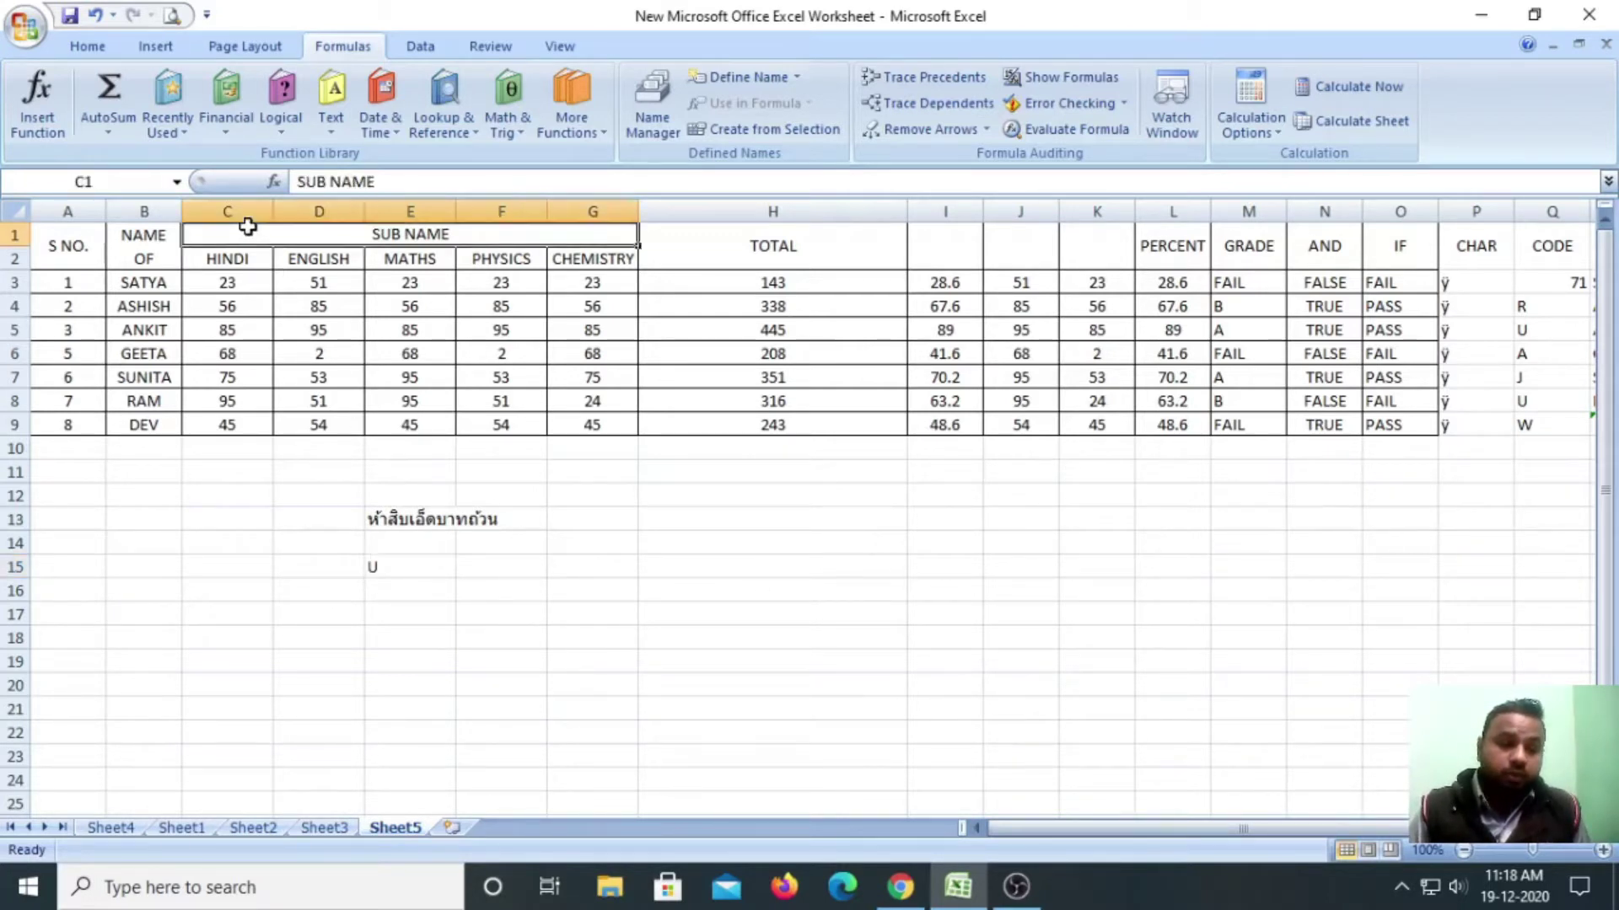
left_click(245, 330)
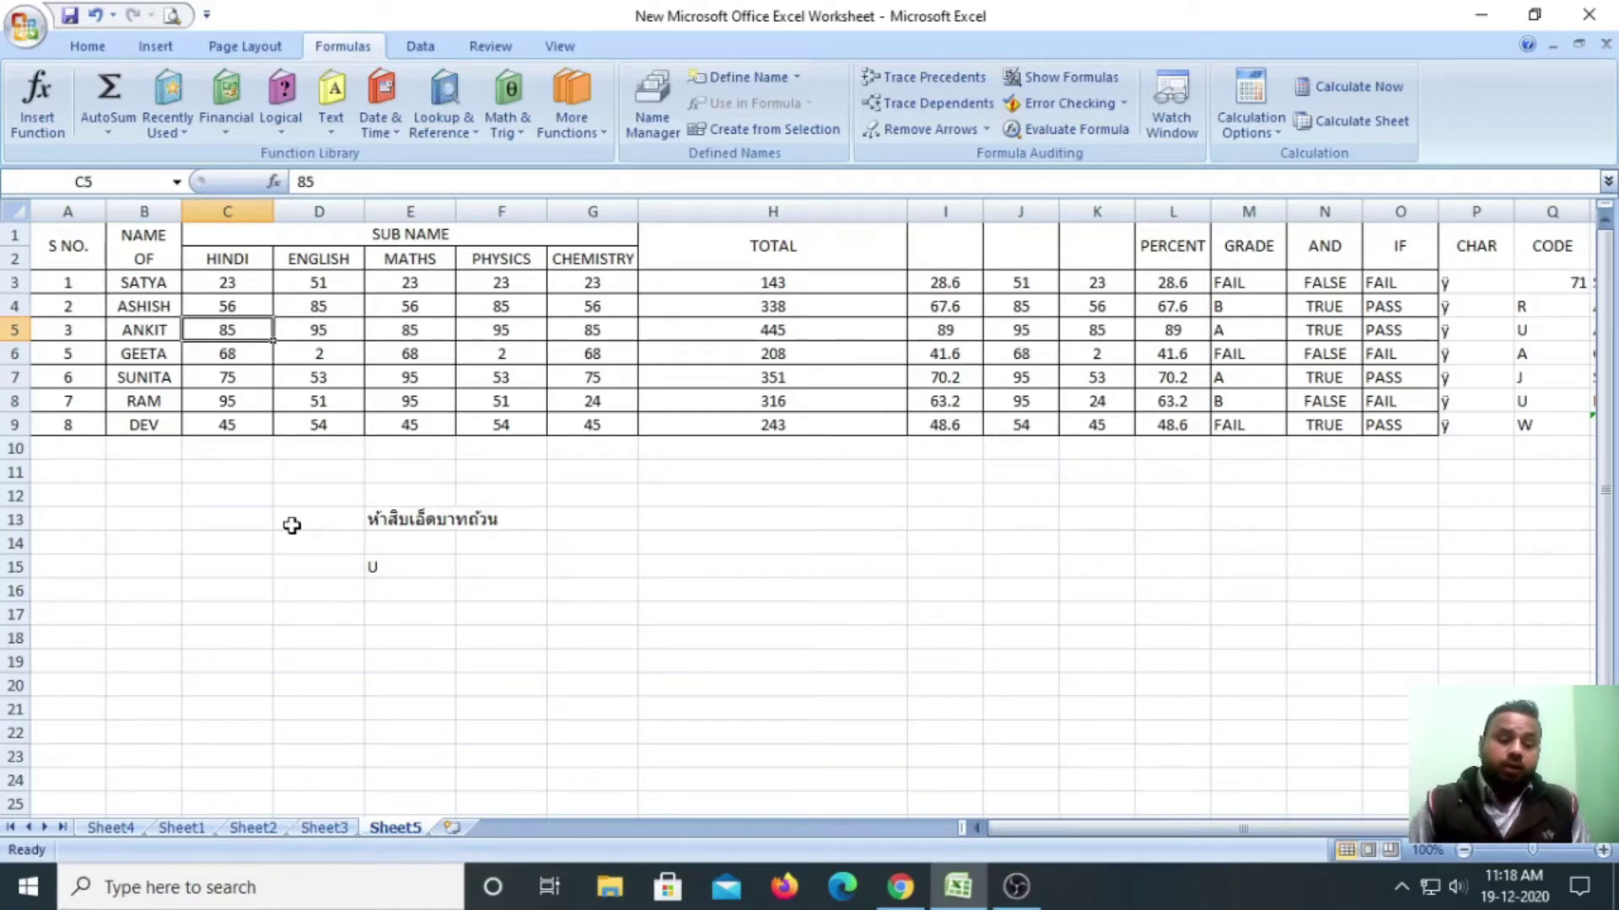
Insert a CLEAN function in cell E17 that removes nonprintable characters from the heading in B1.
left_click(381, 614)
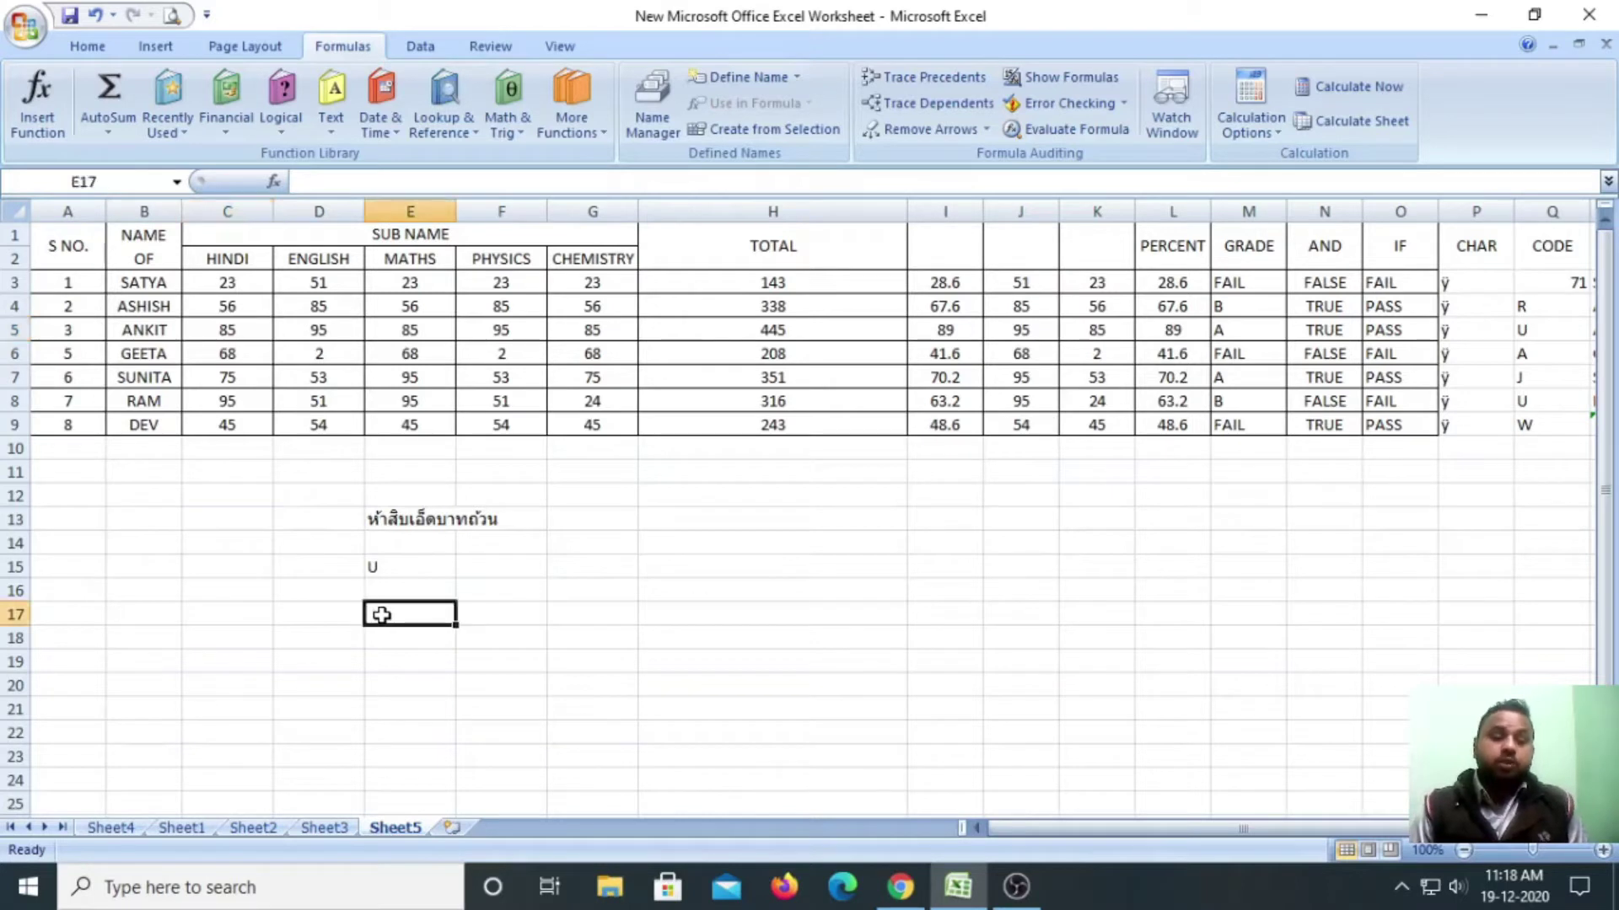
left_click(331, 126)
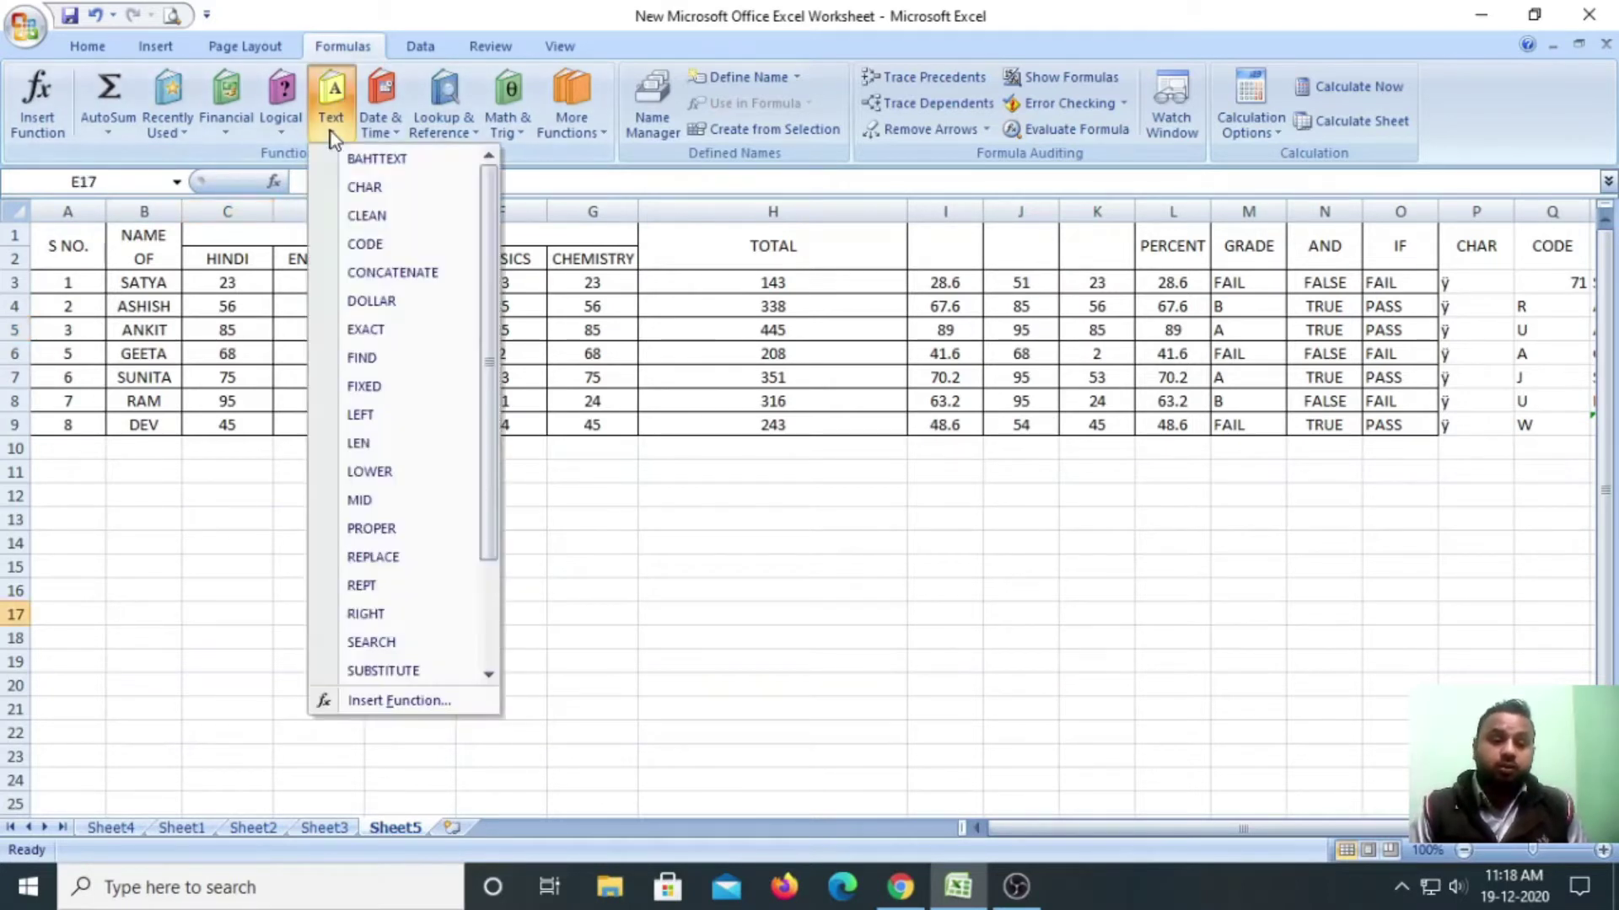
left_click(376, 219)
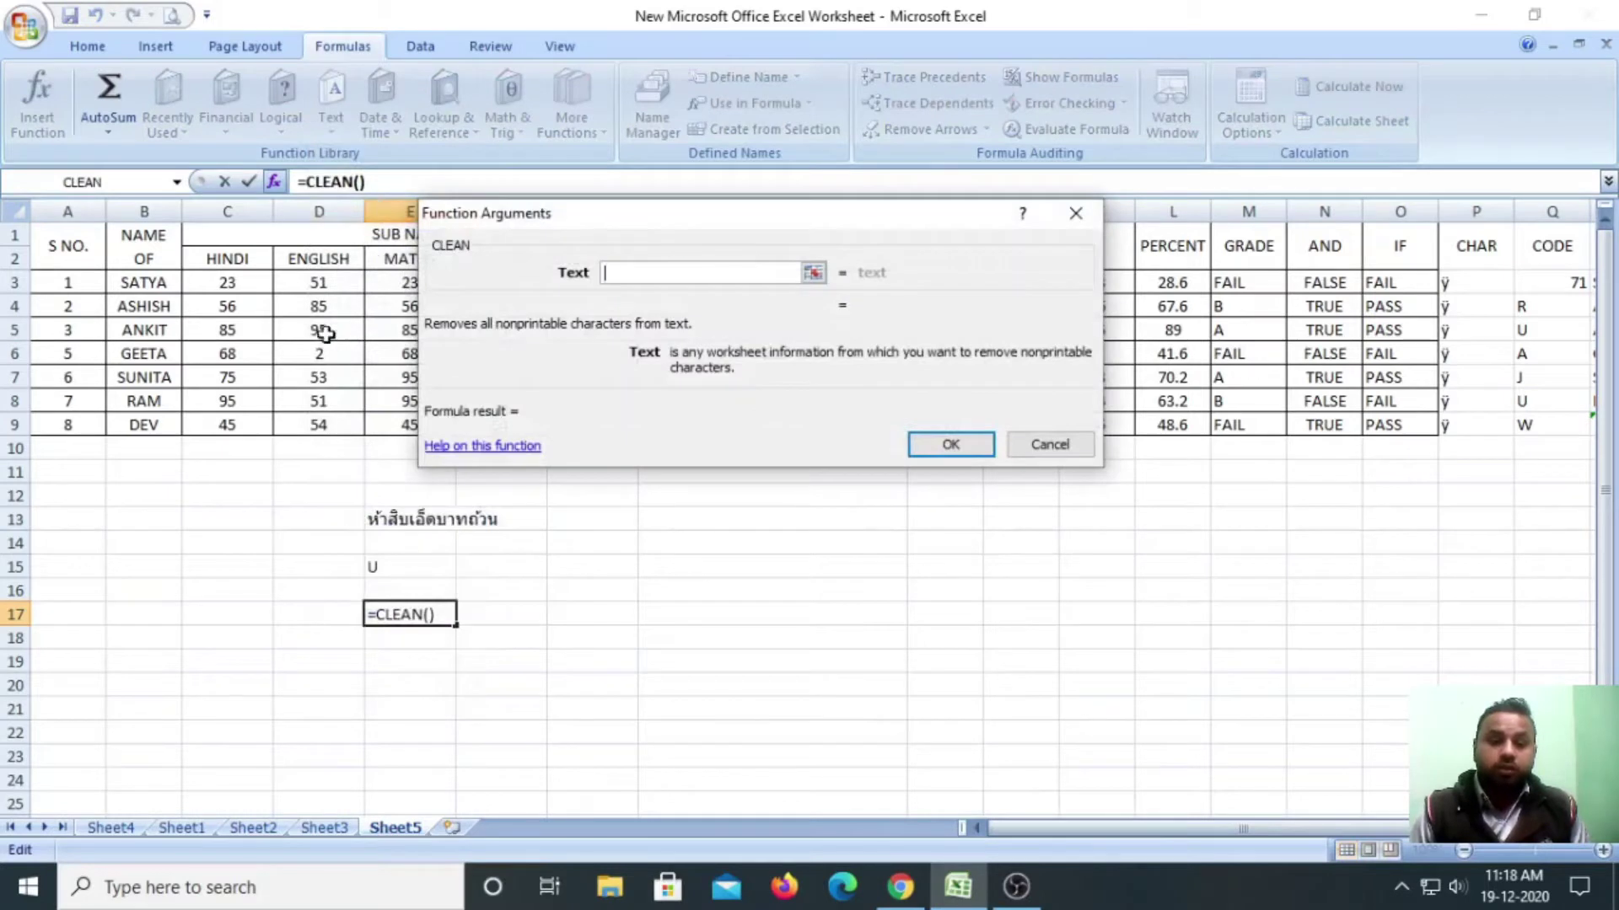
left_click(145, 250)
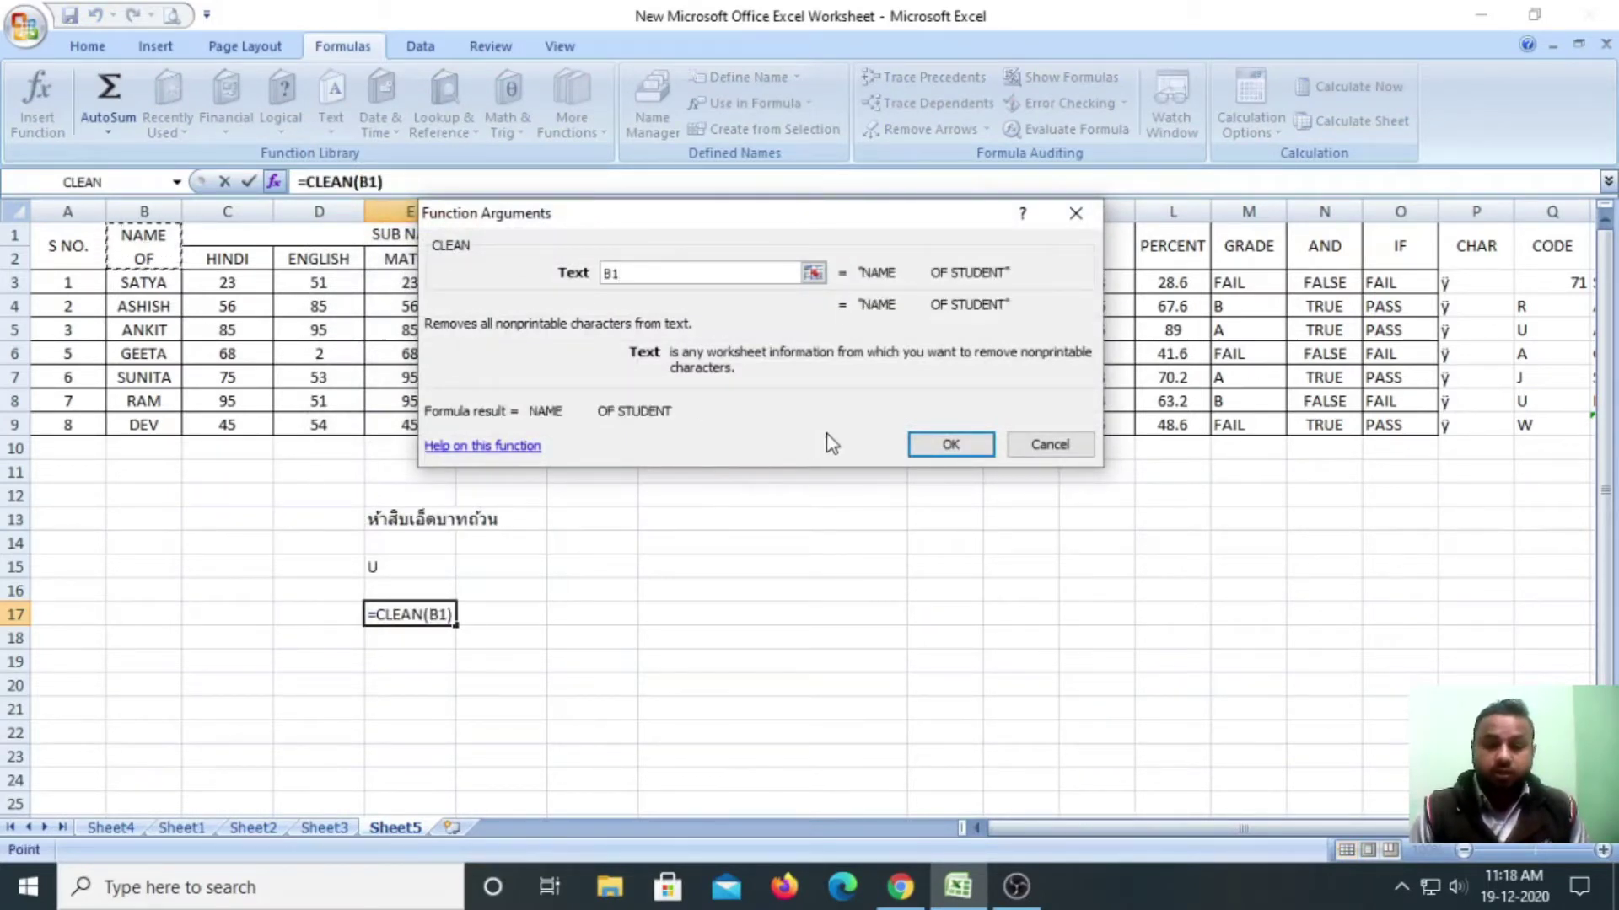
left_click(942, 447)
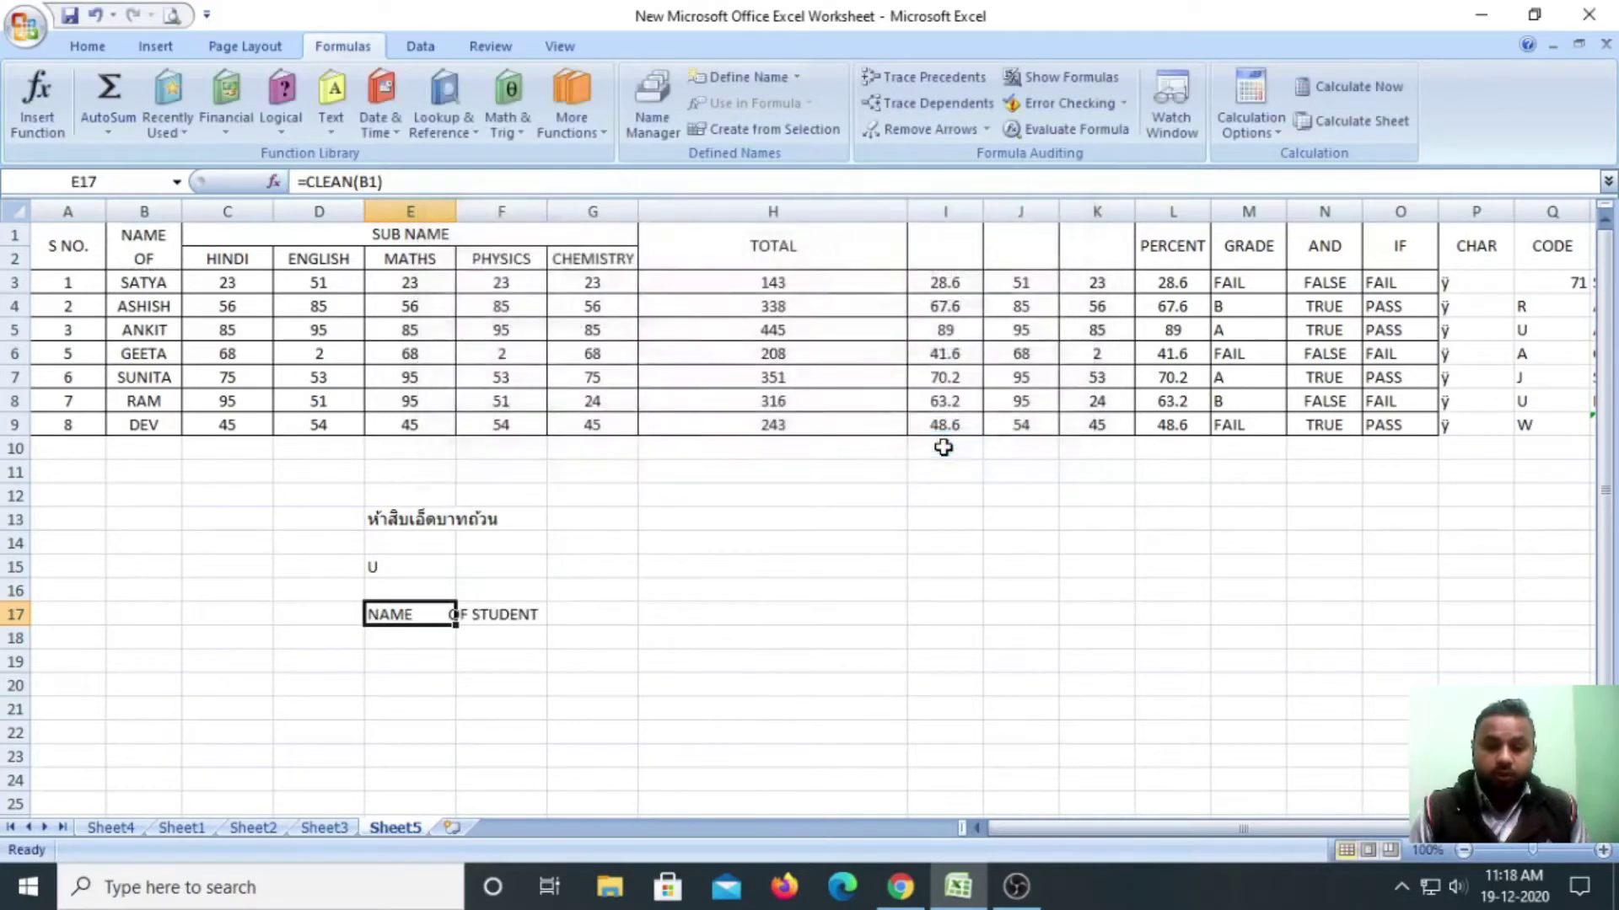
double_click(419, 617)
left_click(698, 605)
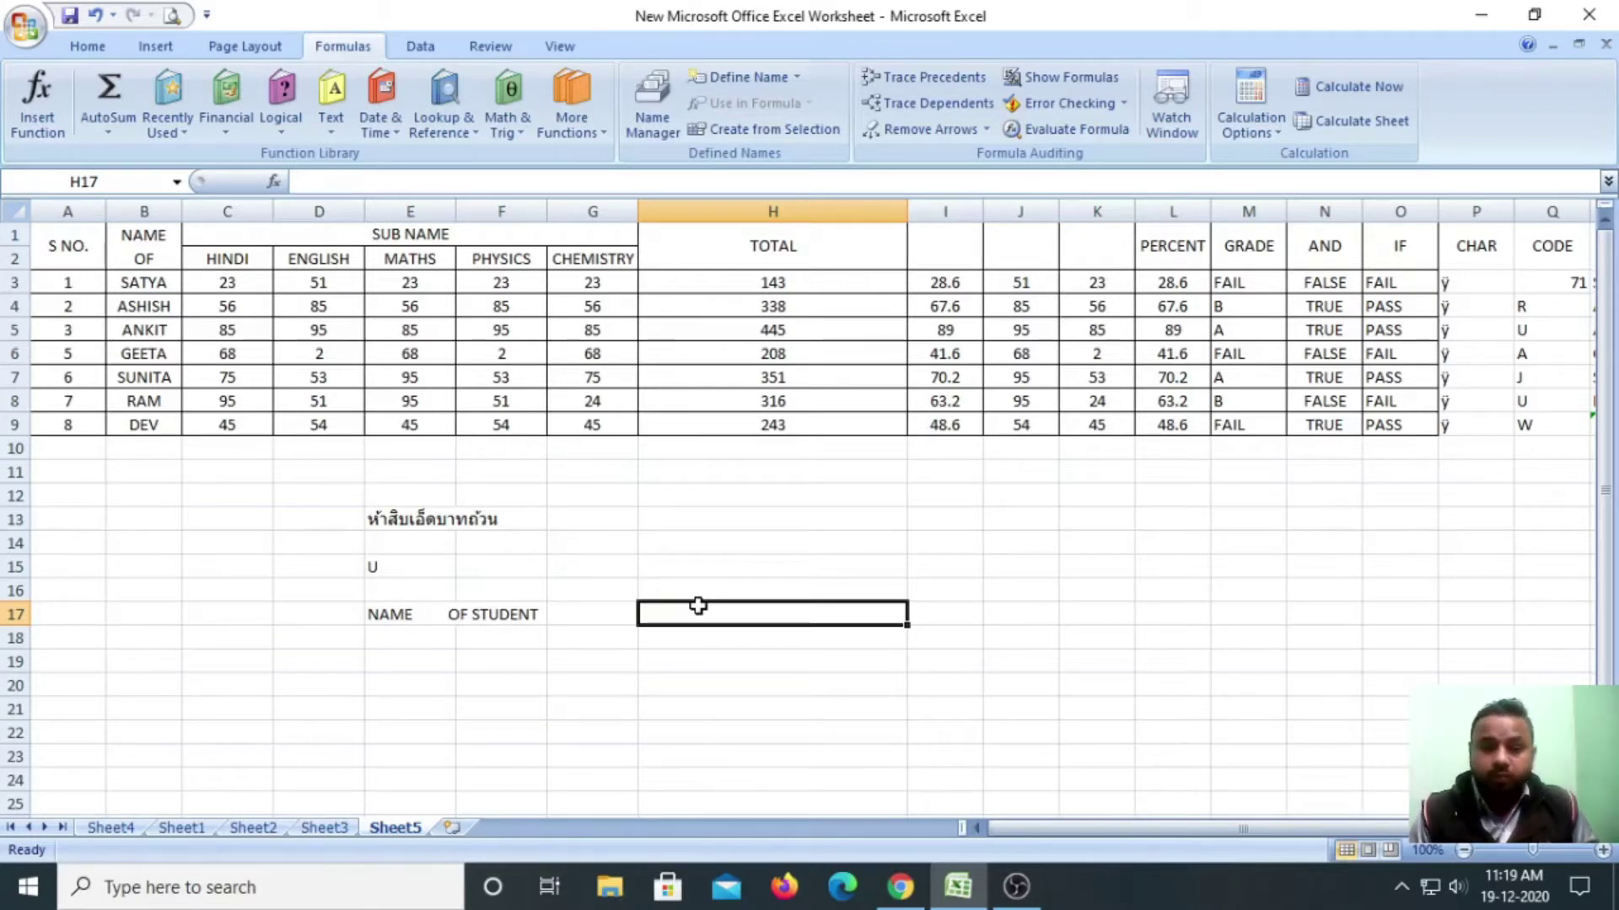
Insert a CODE function in cell E19 that returns the numeric code of the letter "a".
left_click(377, 664)
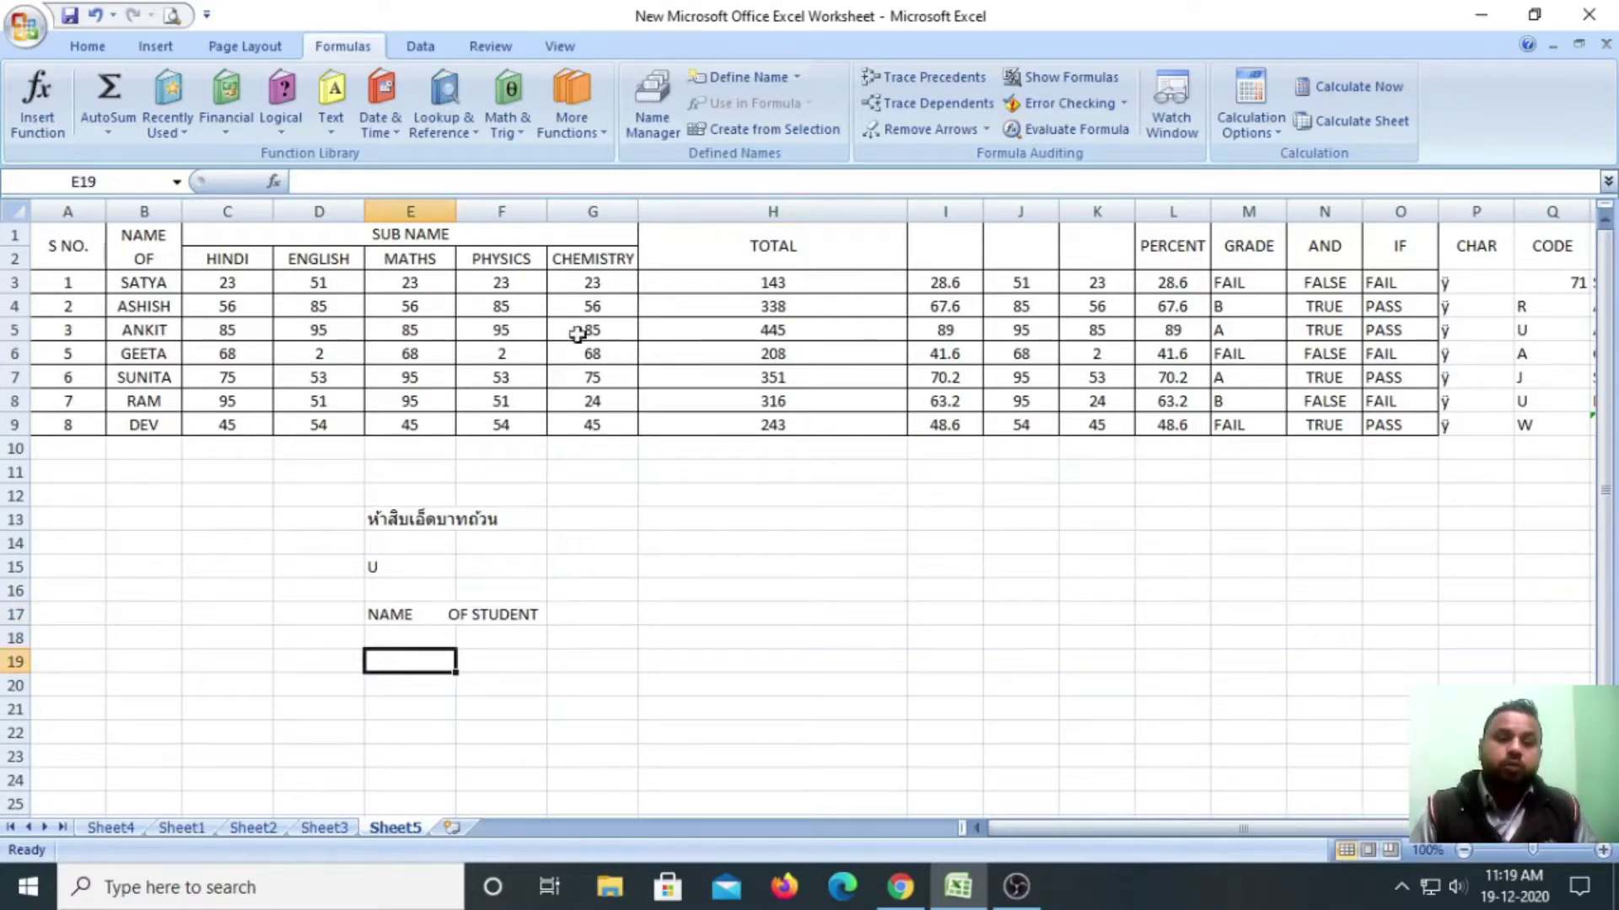
left_click(332, 125)
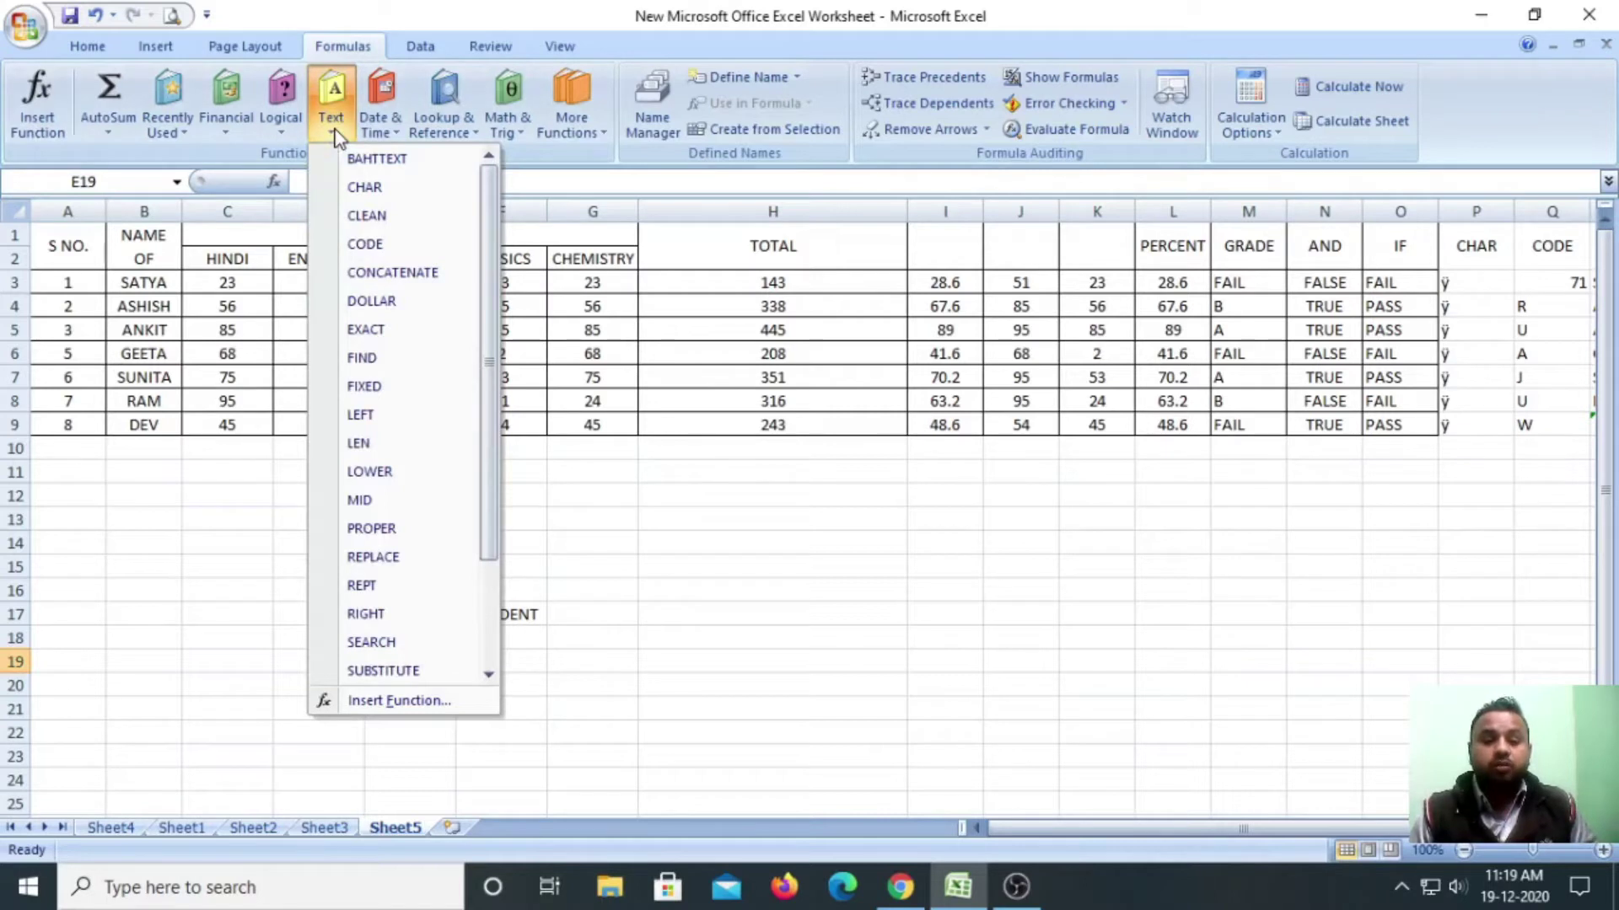
left_click(353, 247)
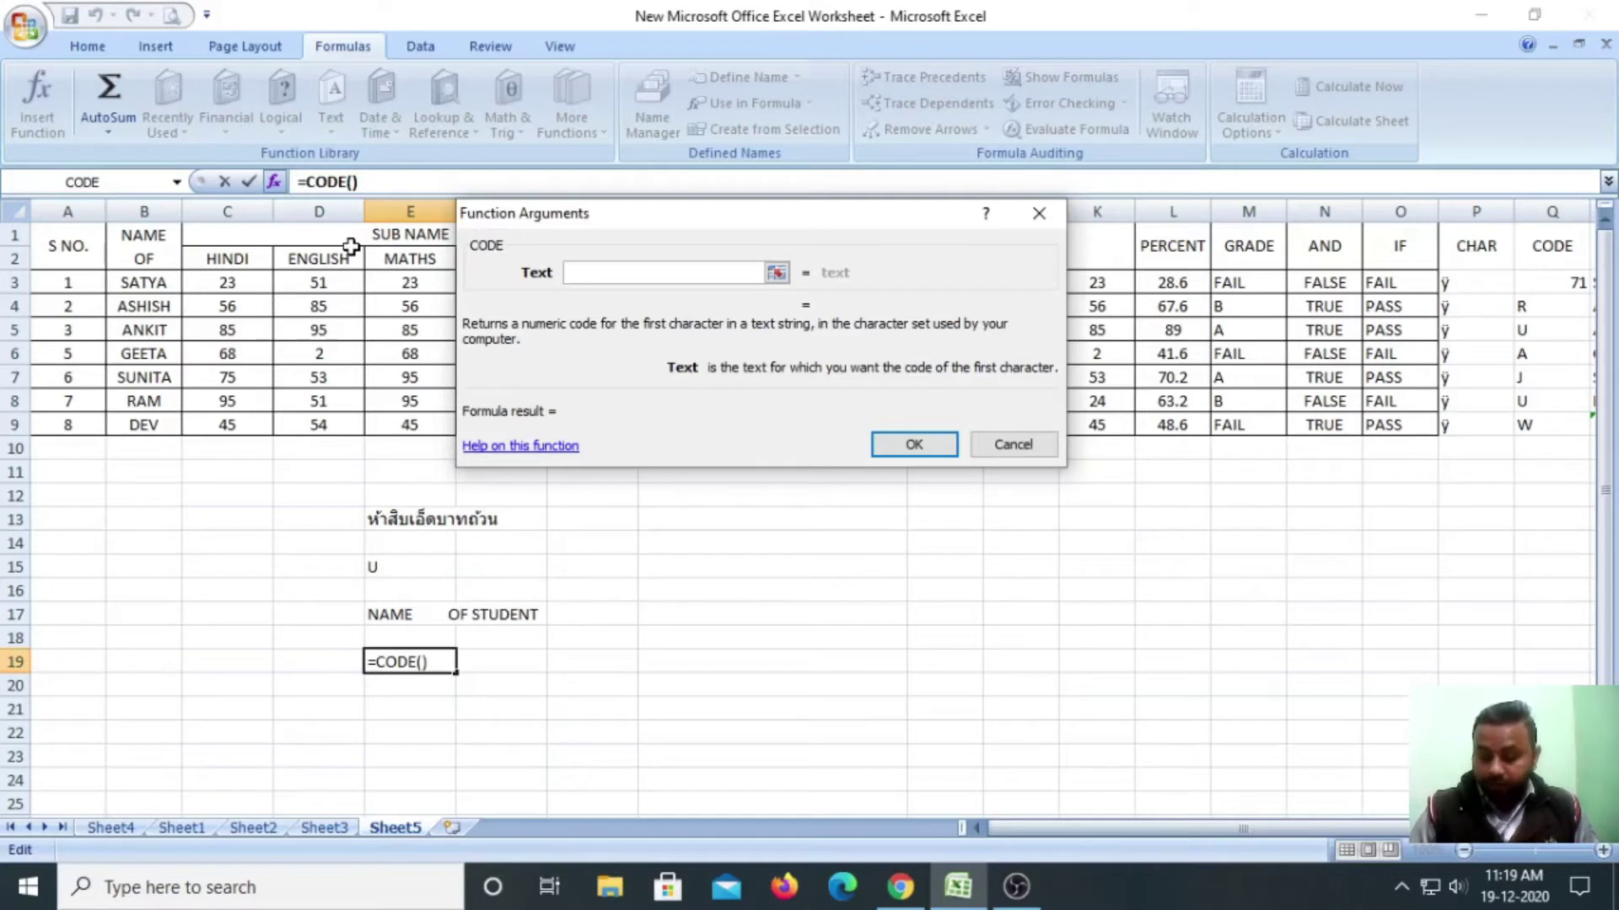
type("a")
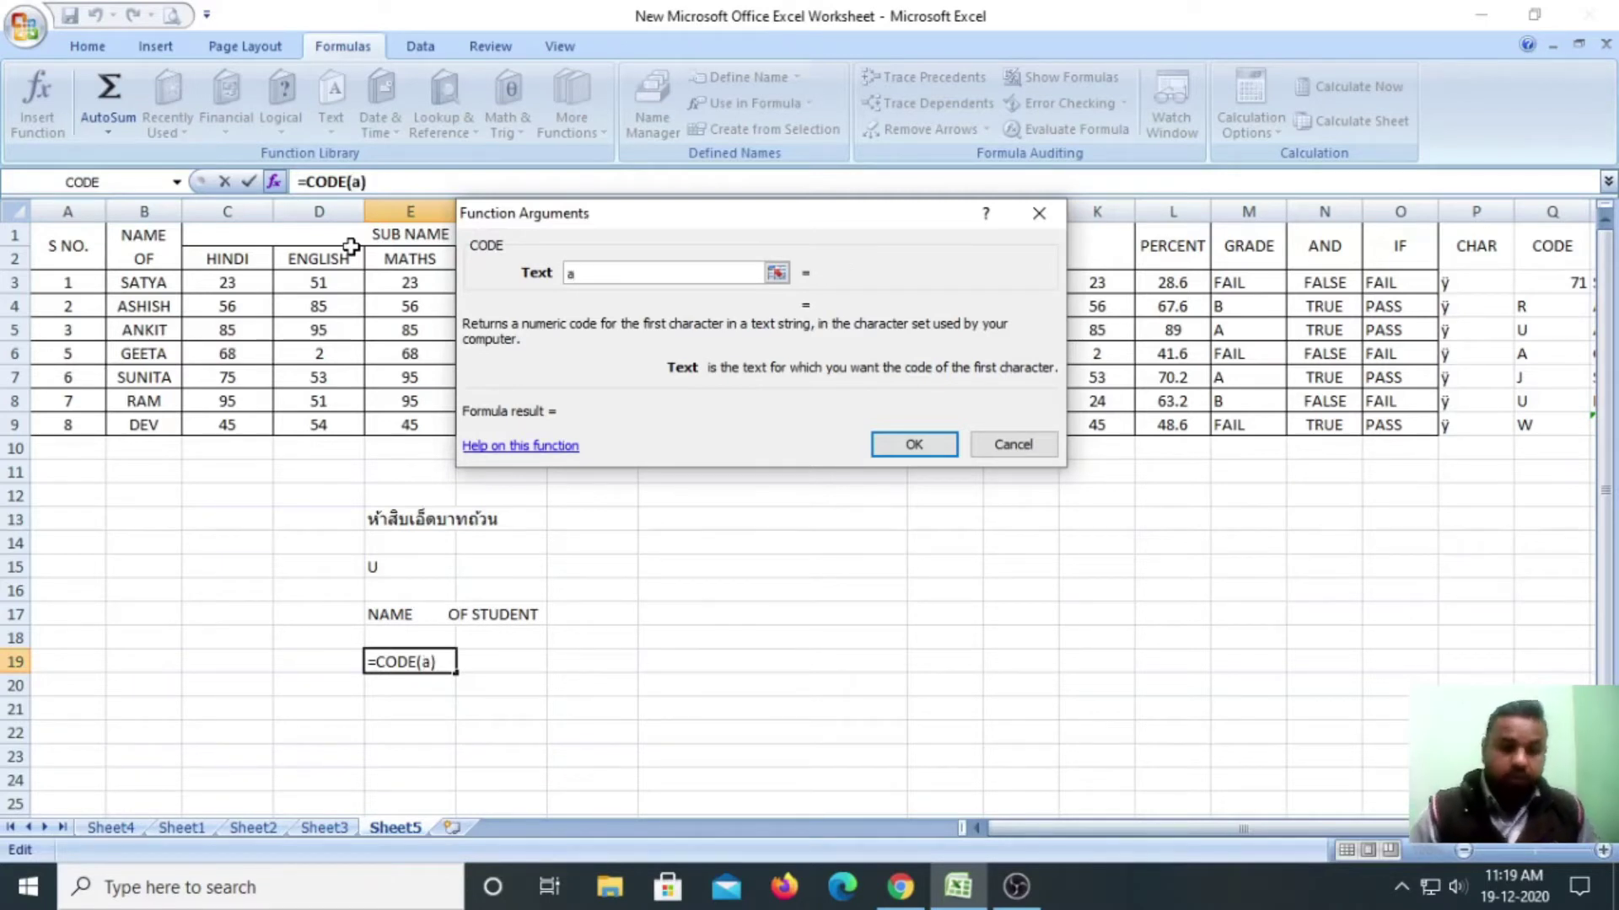
left_click(911, 445)
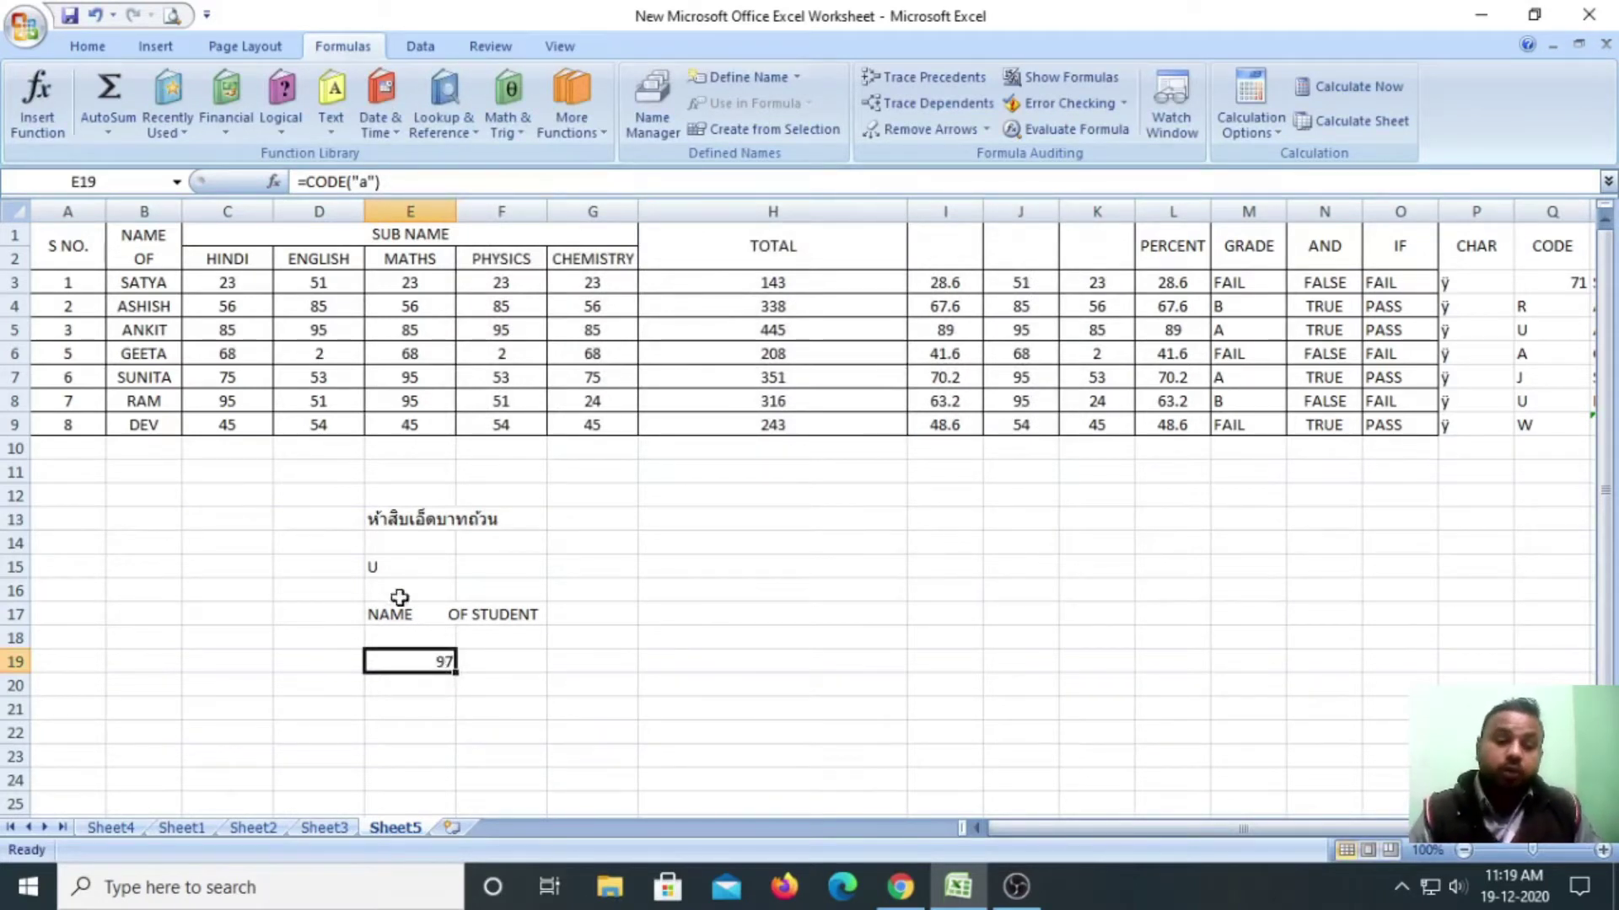
left_click(374, 570)
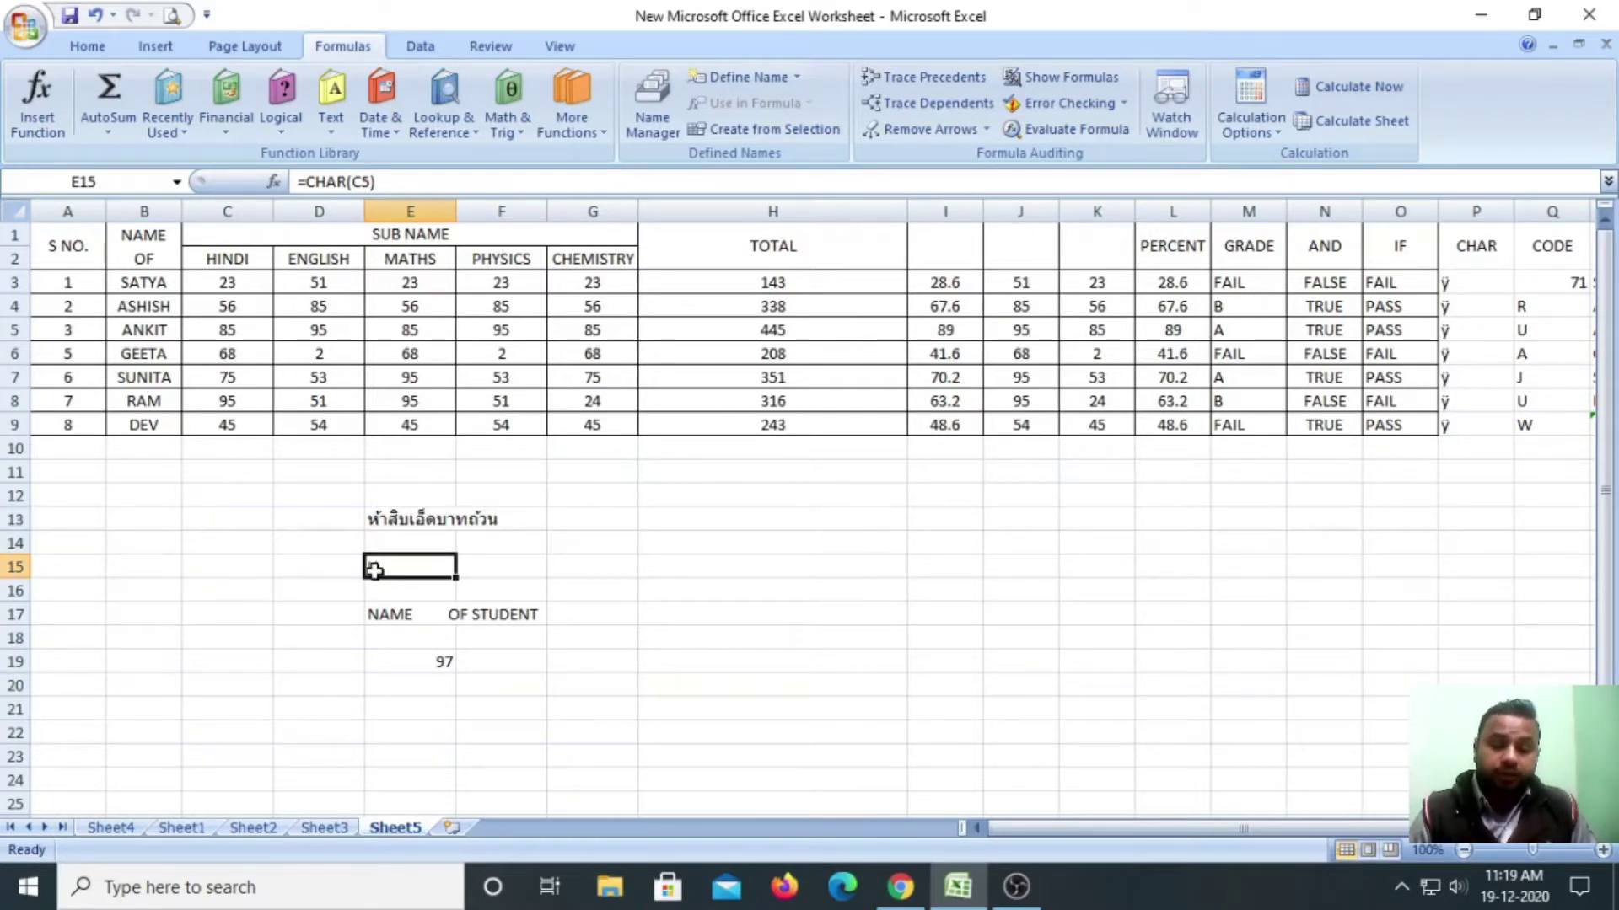
left_click(428, 661)
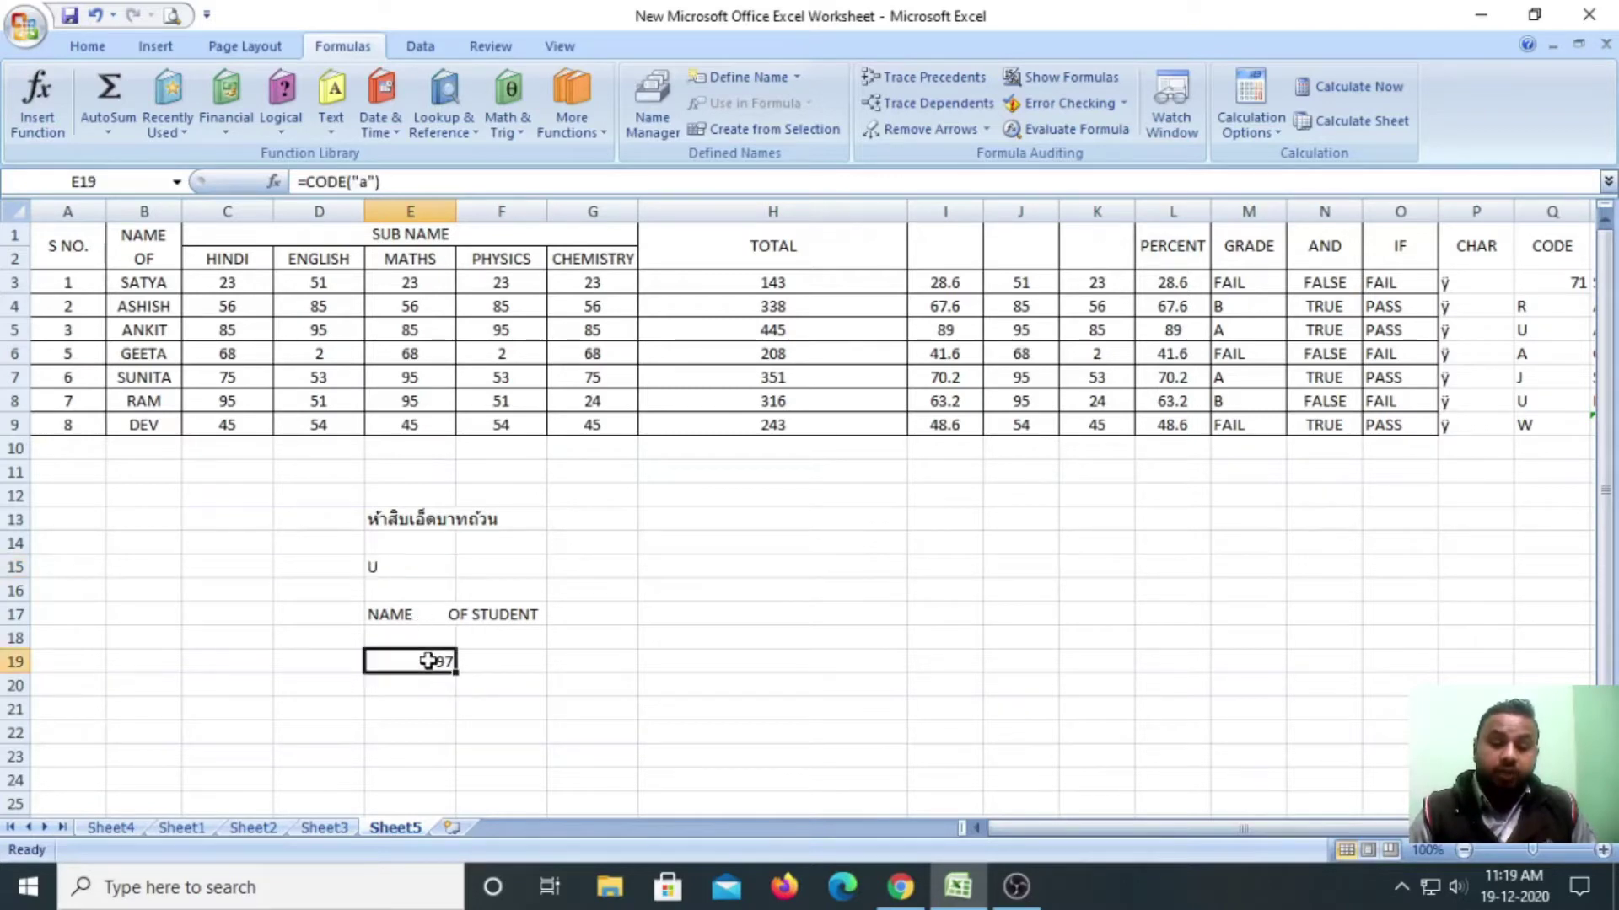
Insert a CONCATENATE function in cell H13 that joins the headings in A1, B1 and C2.
left_click(410, 706)
scroll(599, 651, "down", 2)
scroll(599, 651, "up", 2)
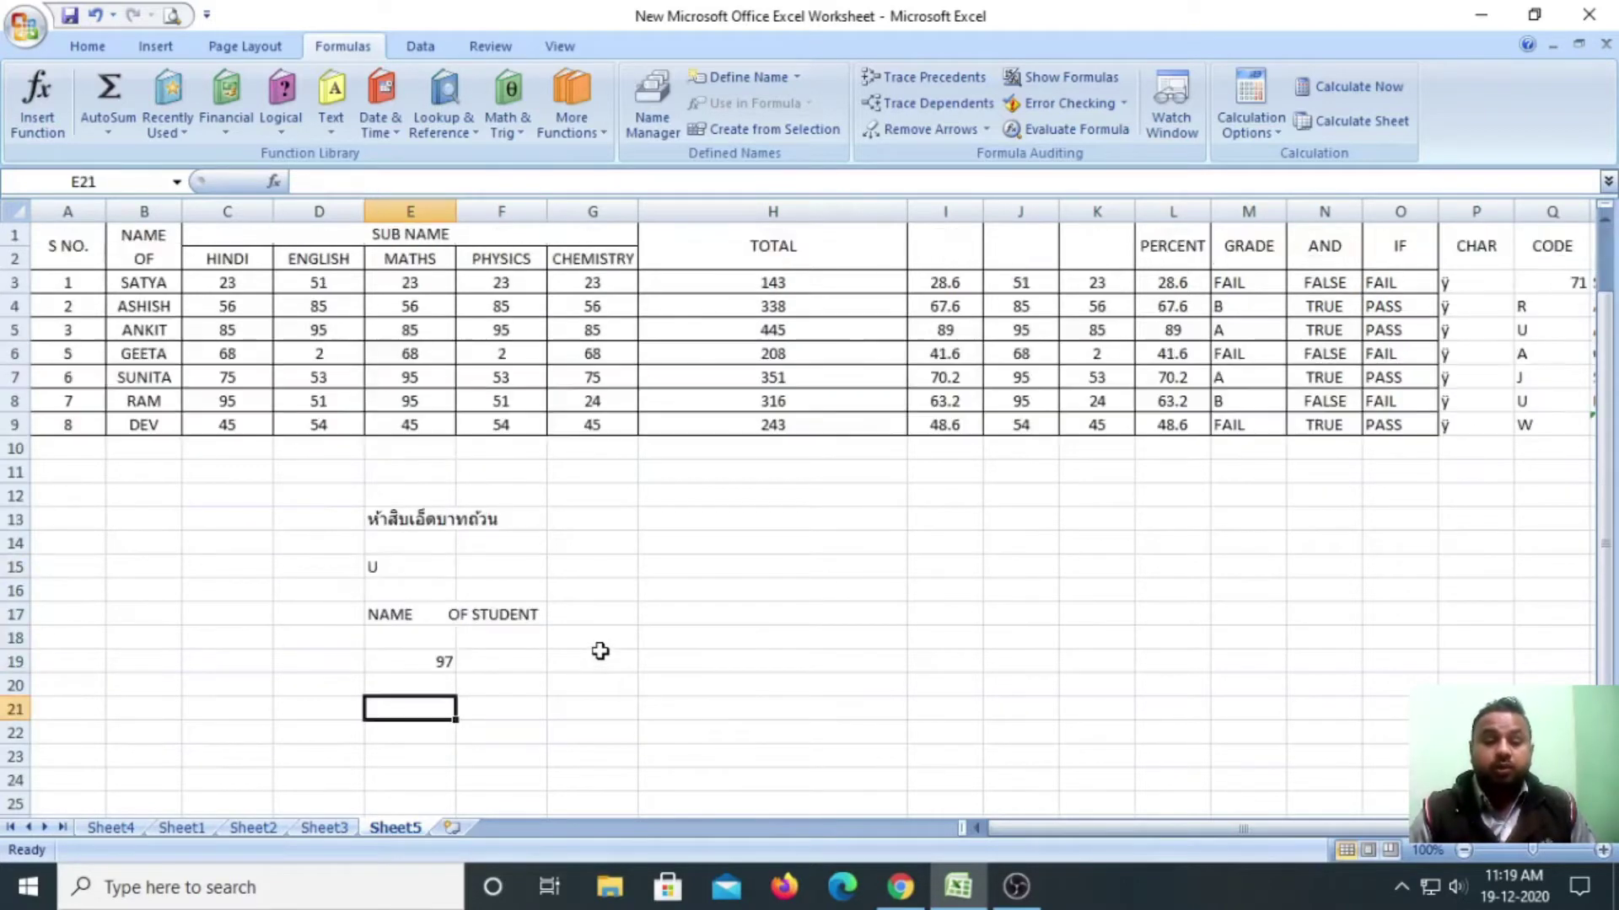
left_click(744, 516)
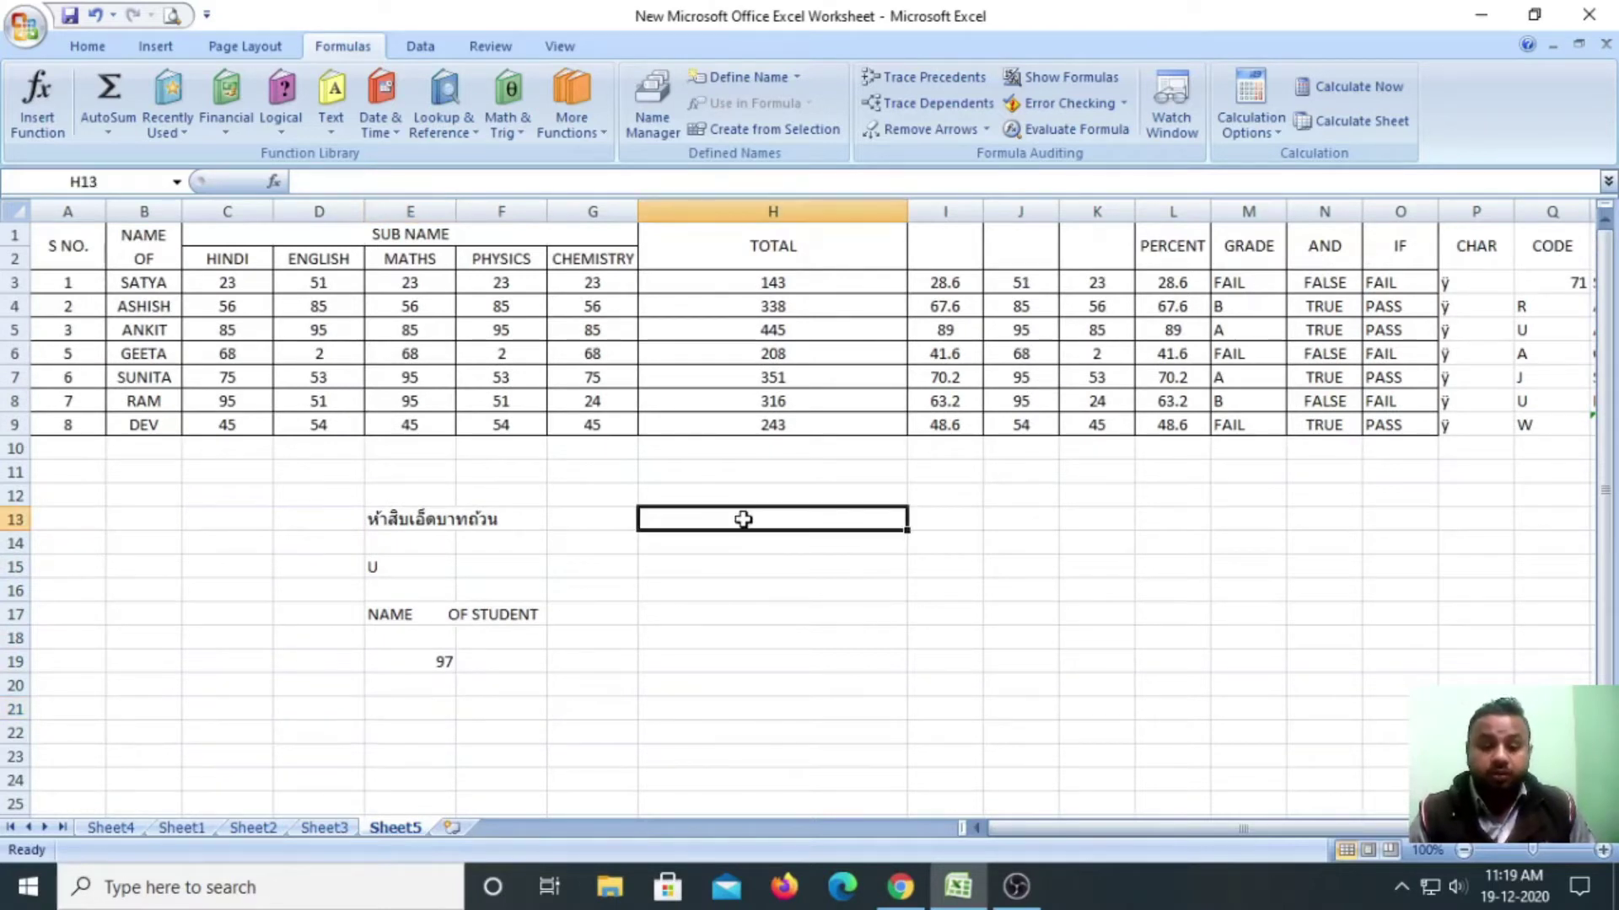
left_click(328, 127)
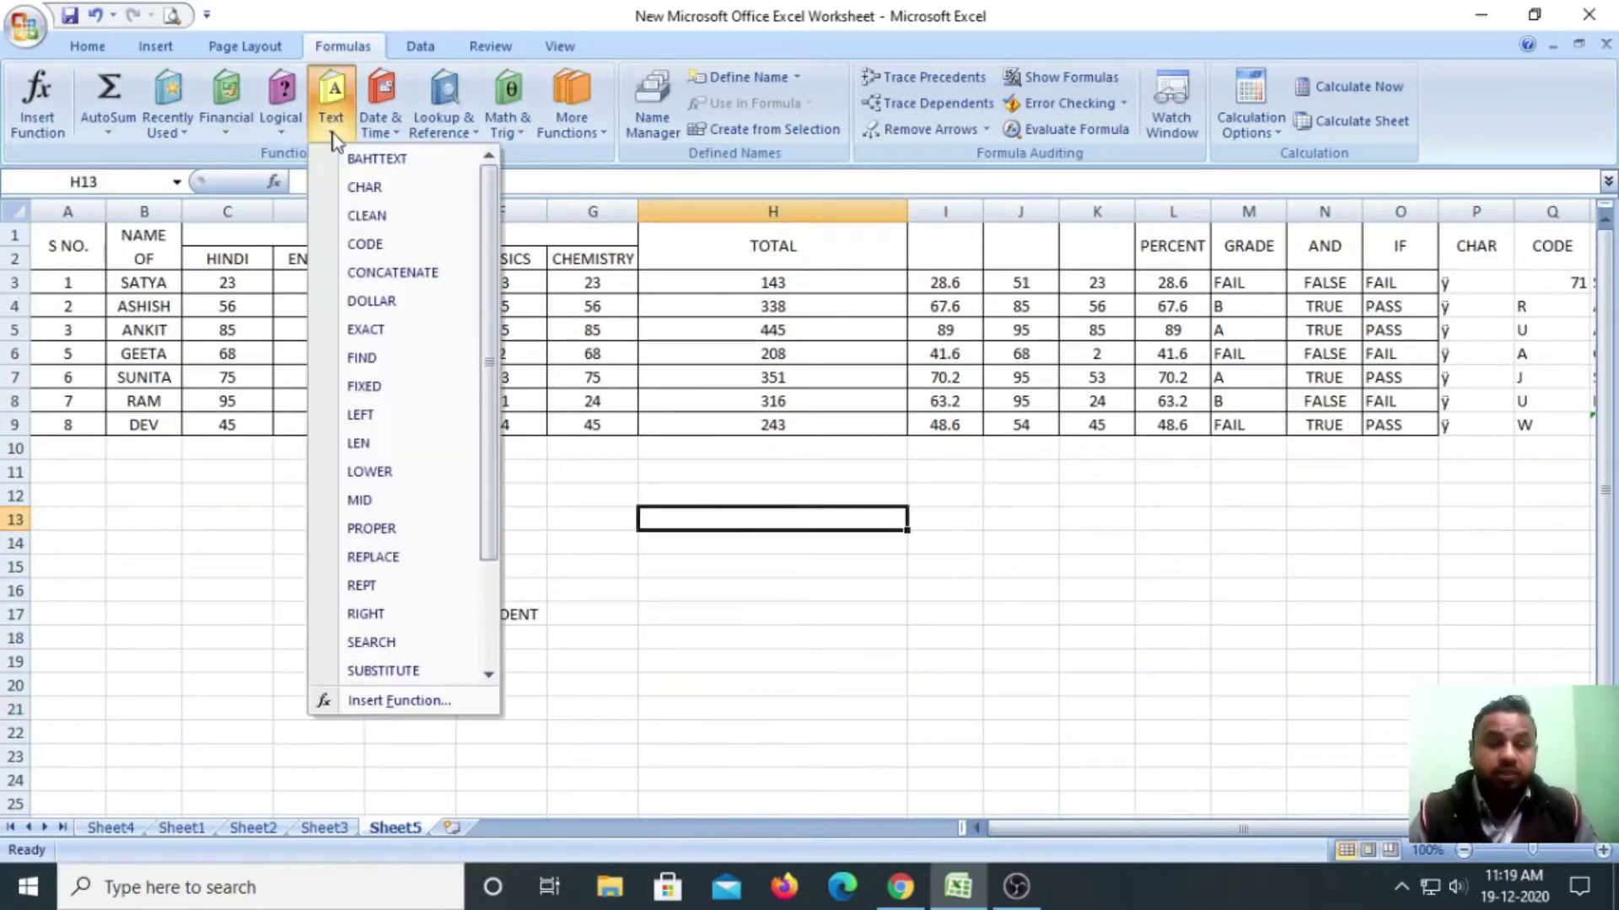
left_click(377, 278)
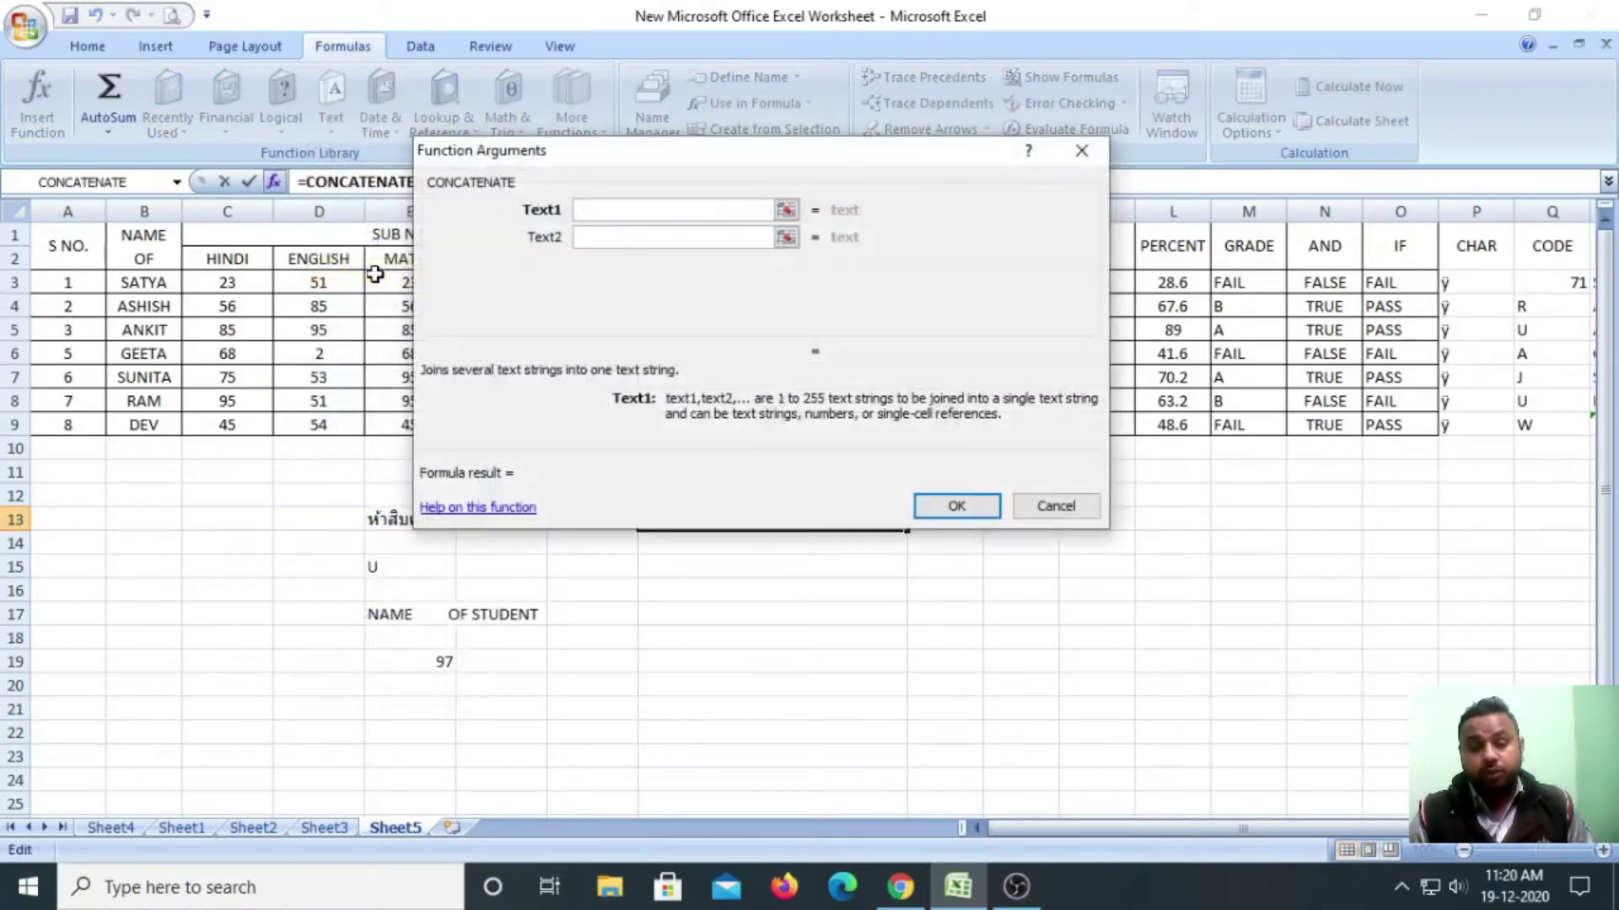
left_click(65, 245)
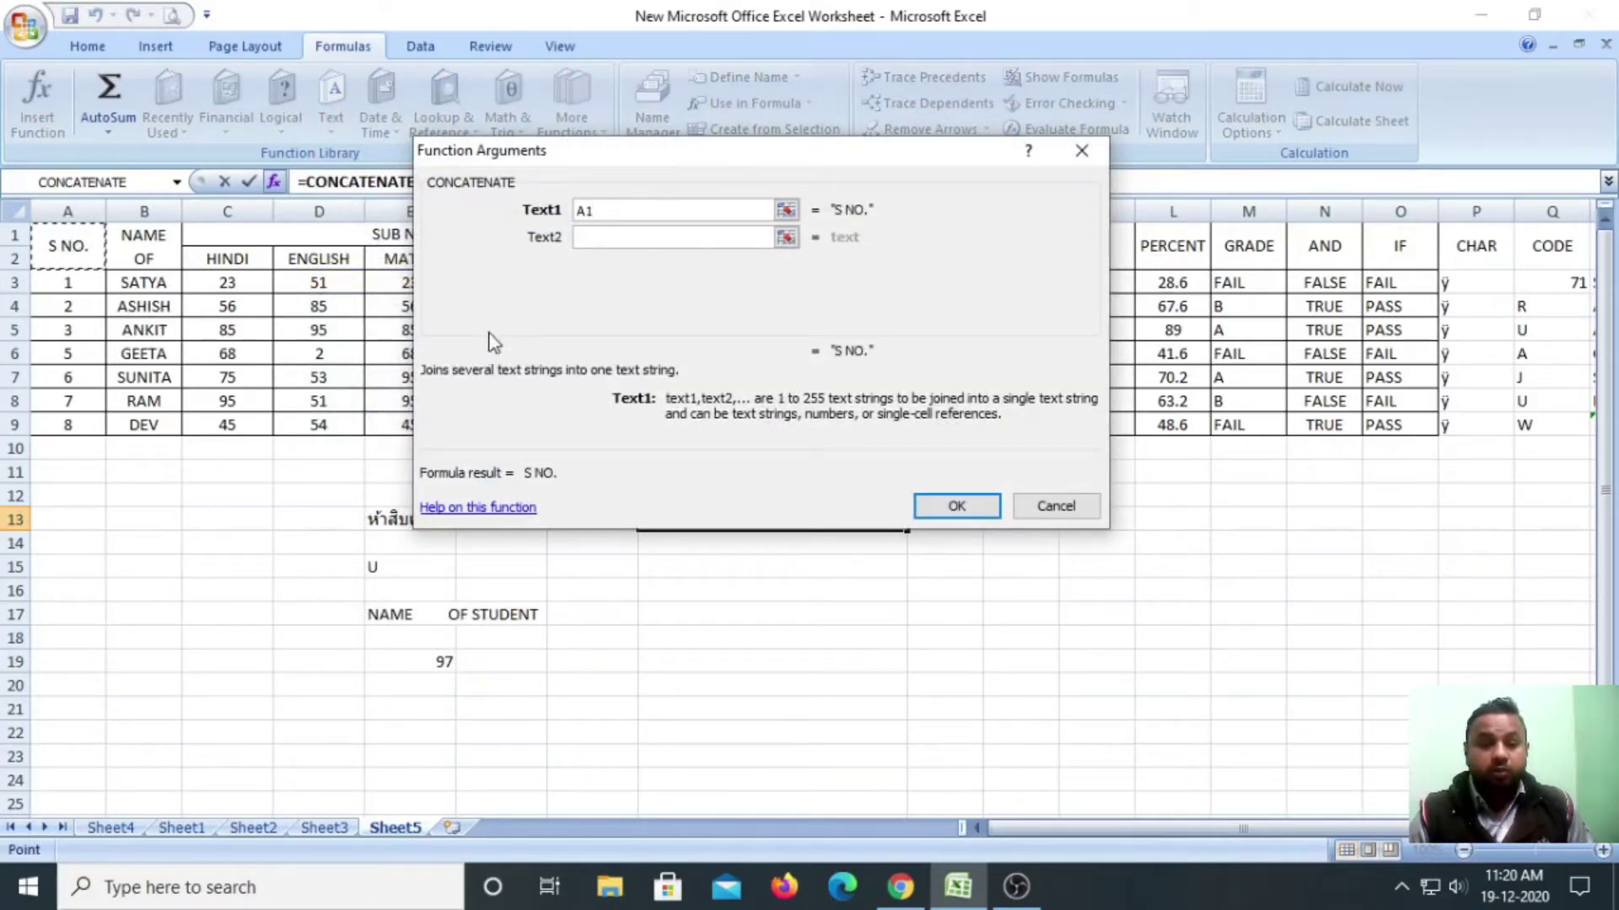
left_click(643, 237)
left_click(160, 236)
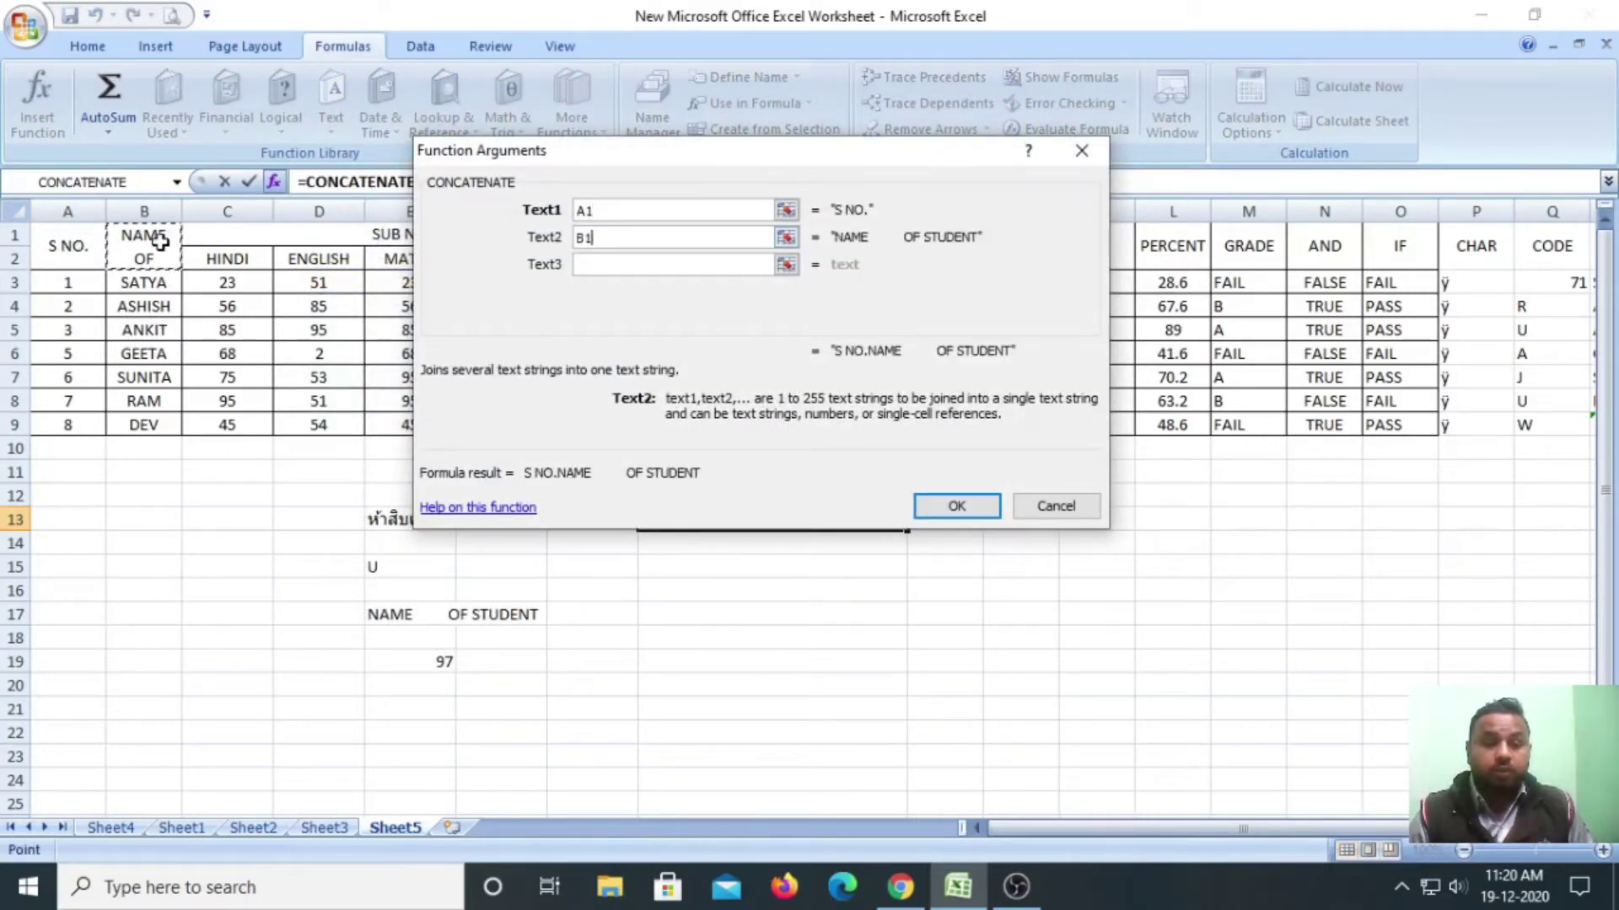
left_click(606, 266)
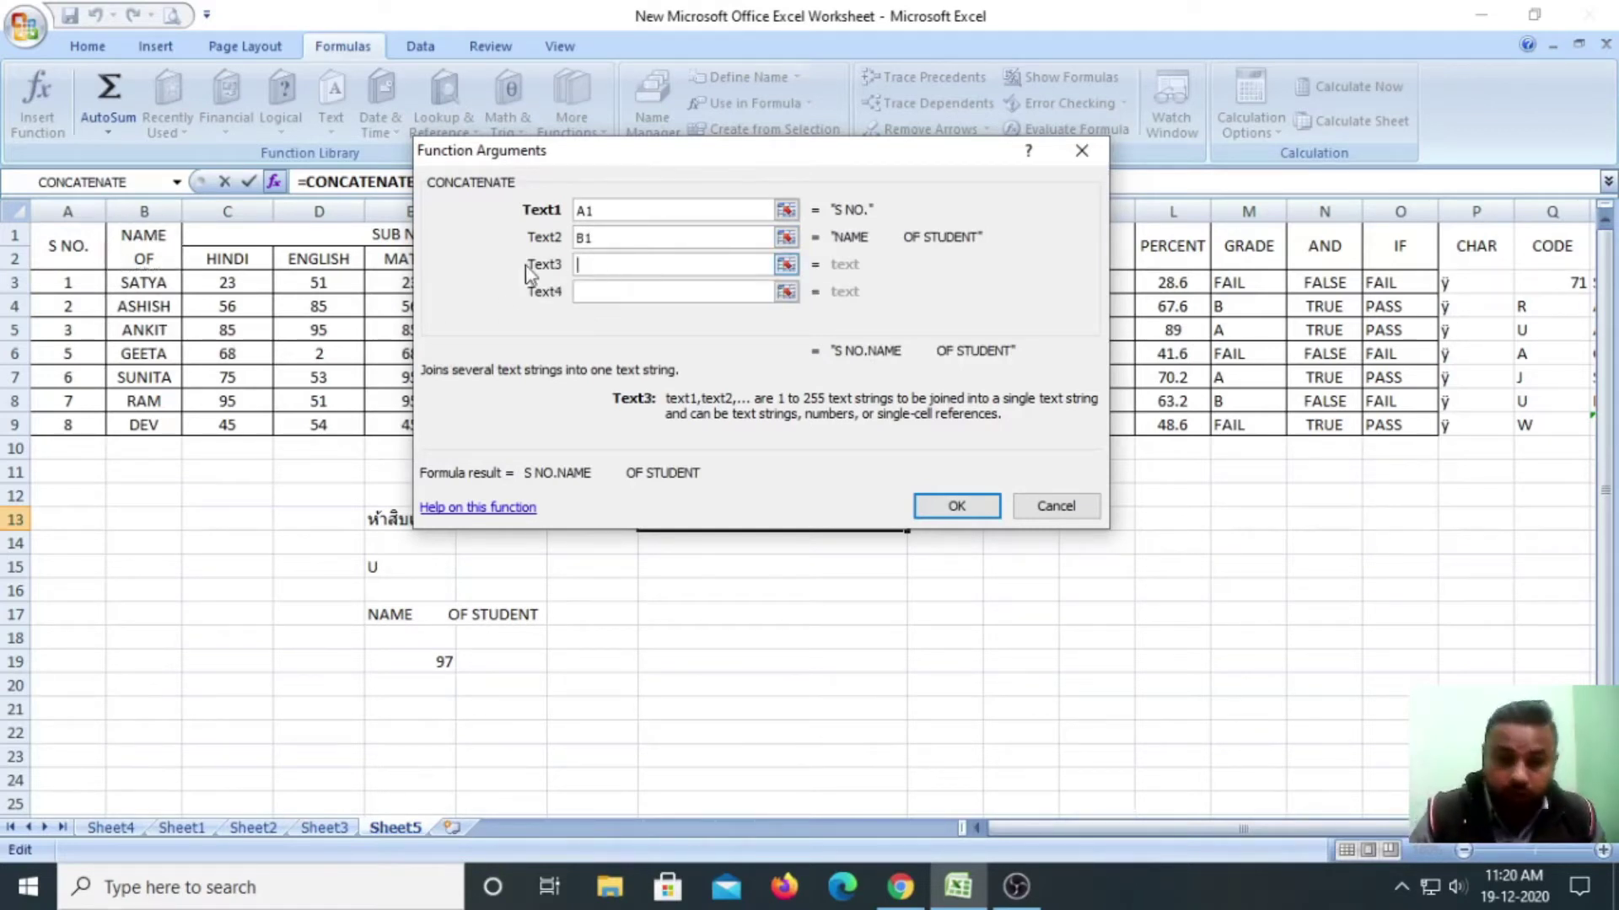
left_click(238, 259)
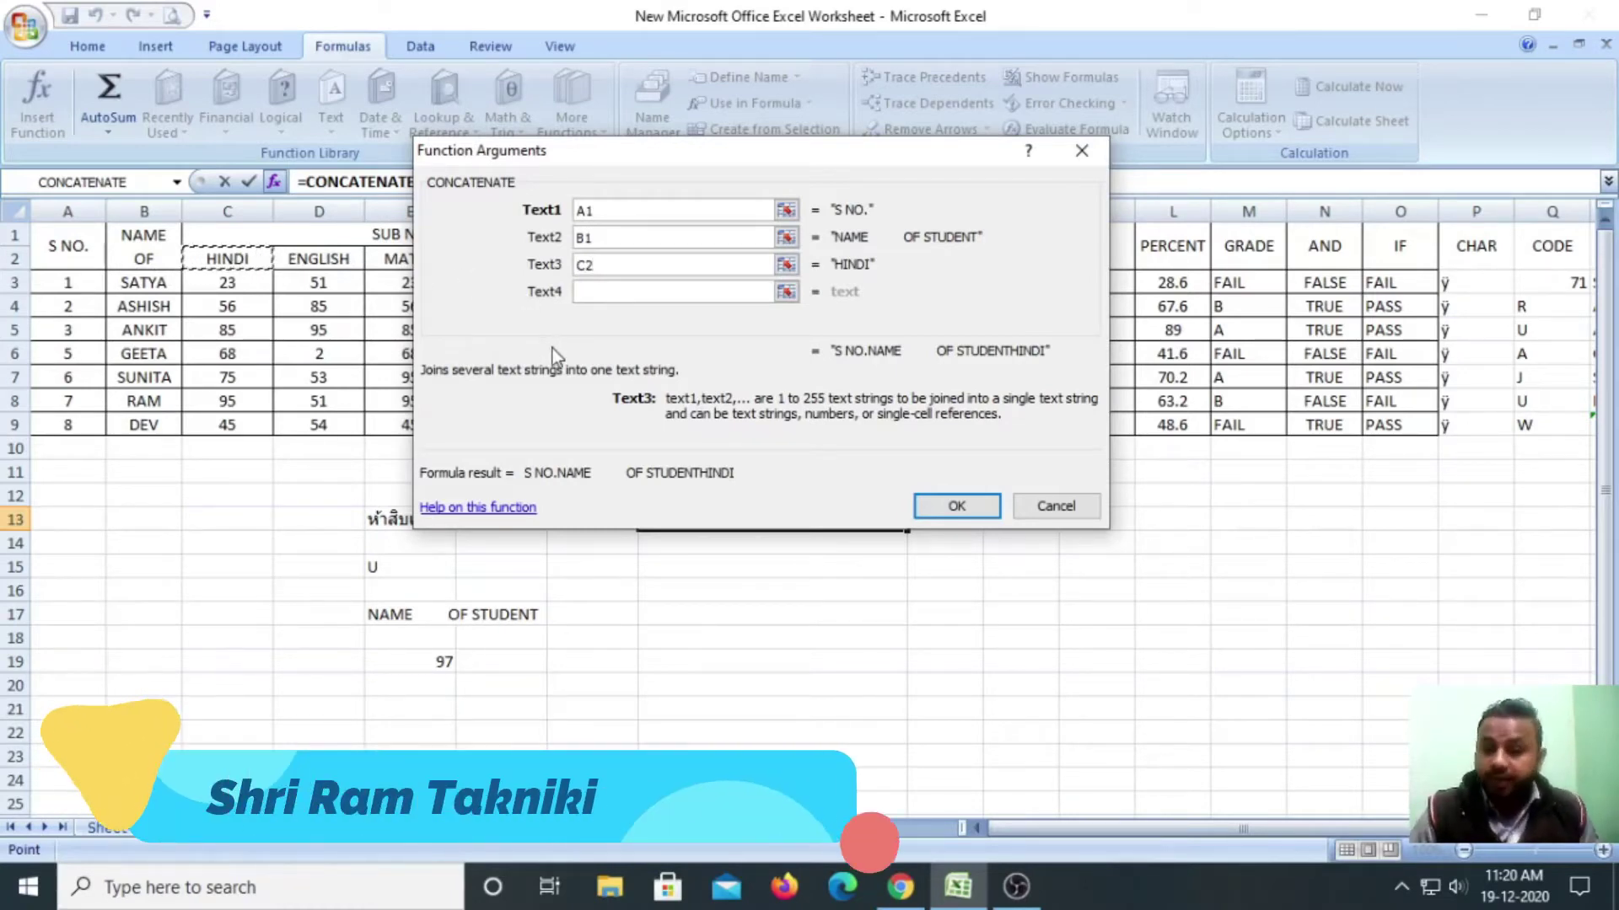
left_click(944, 502)
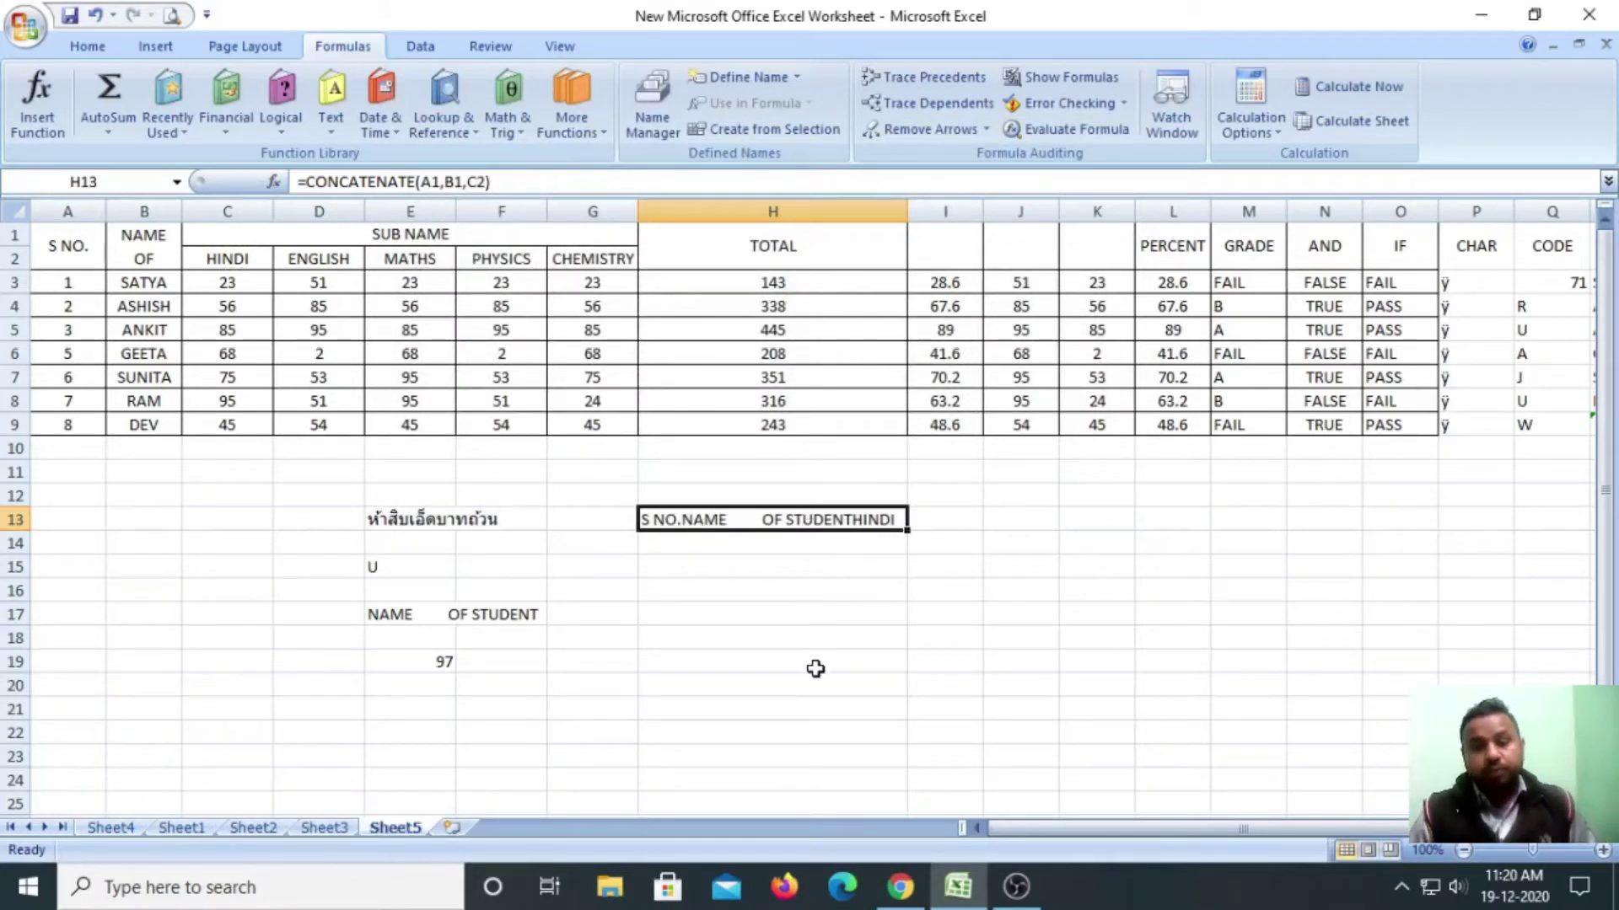
Review the CONCATENATE formula in cell H13 and the full heading text in B1 that it references.
double_click(740, 531)
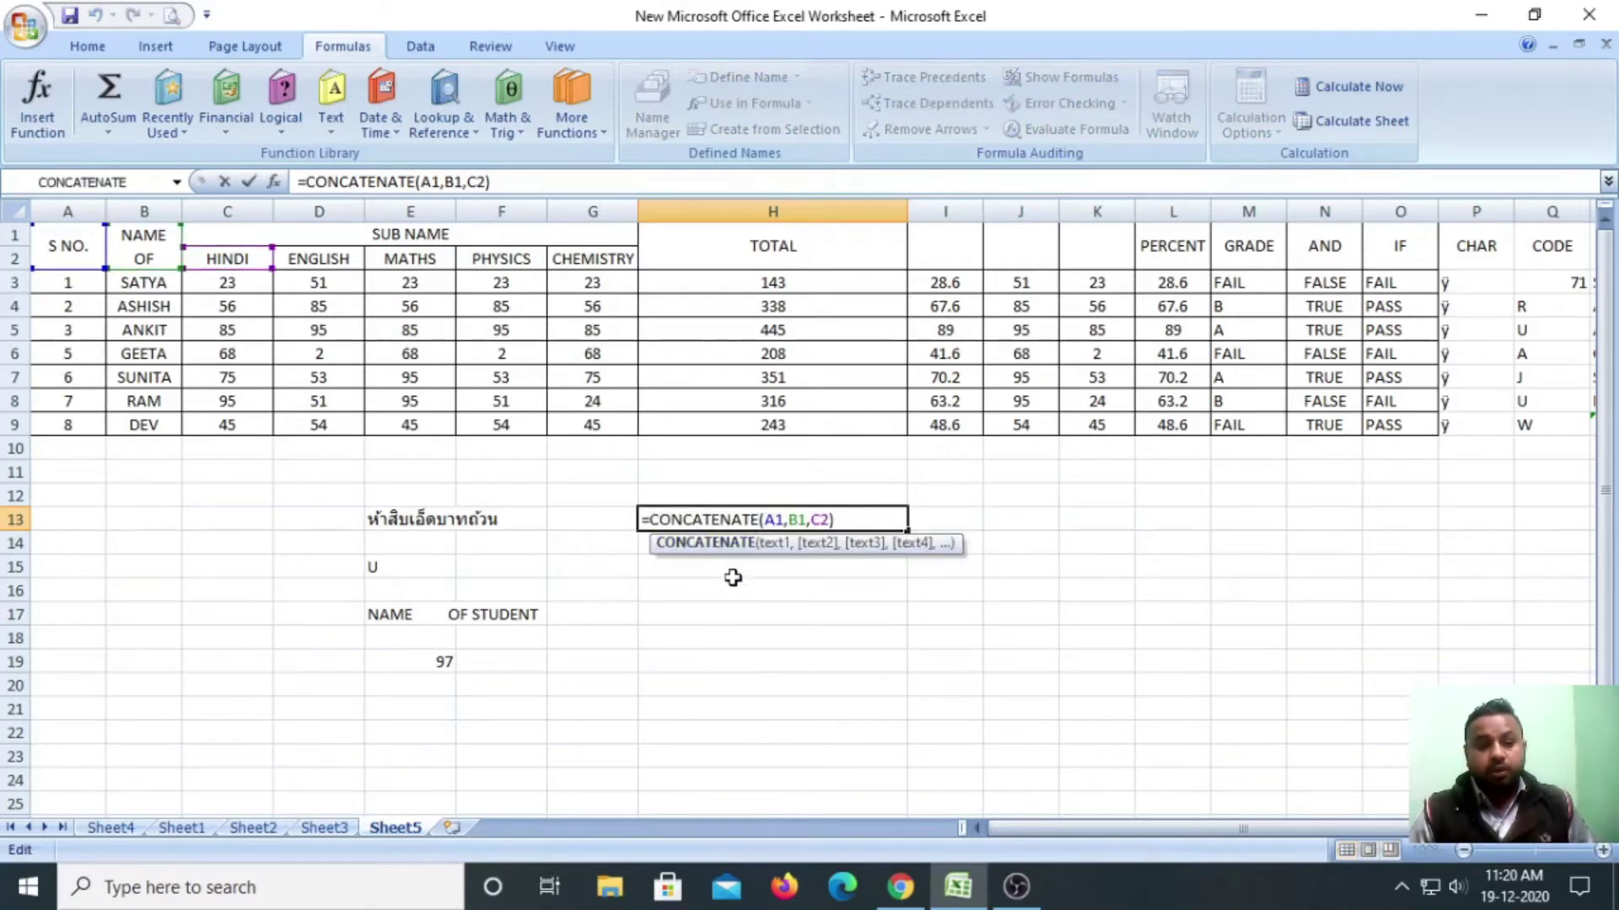
left_click(723, 642)
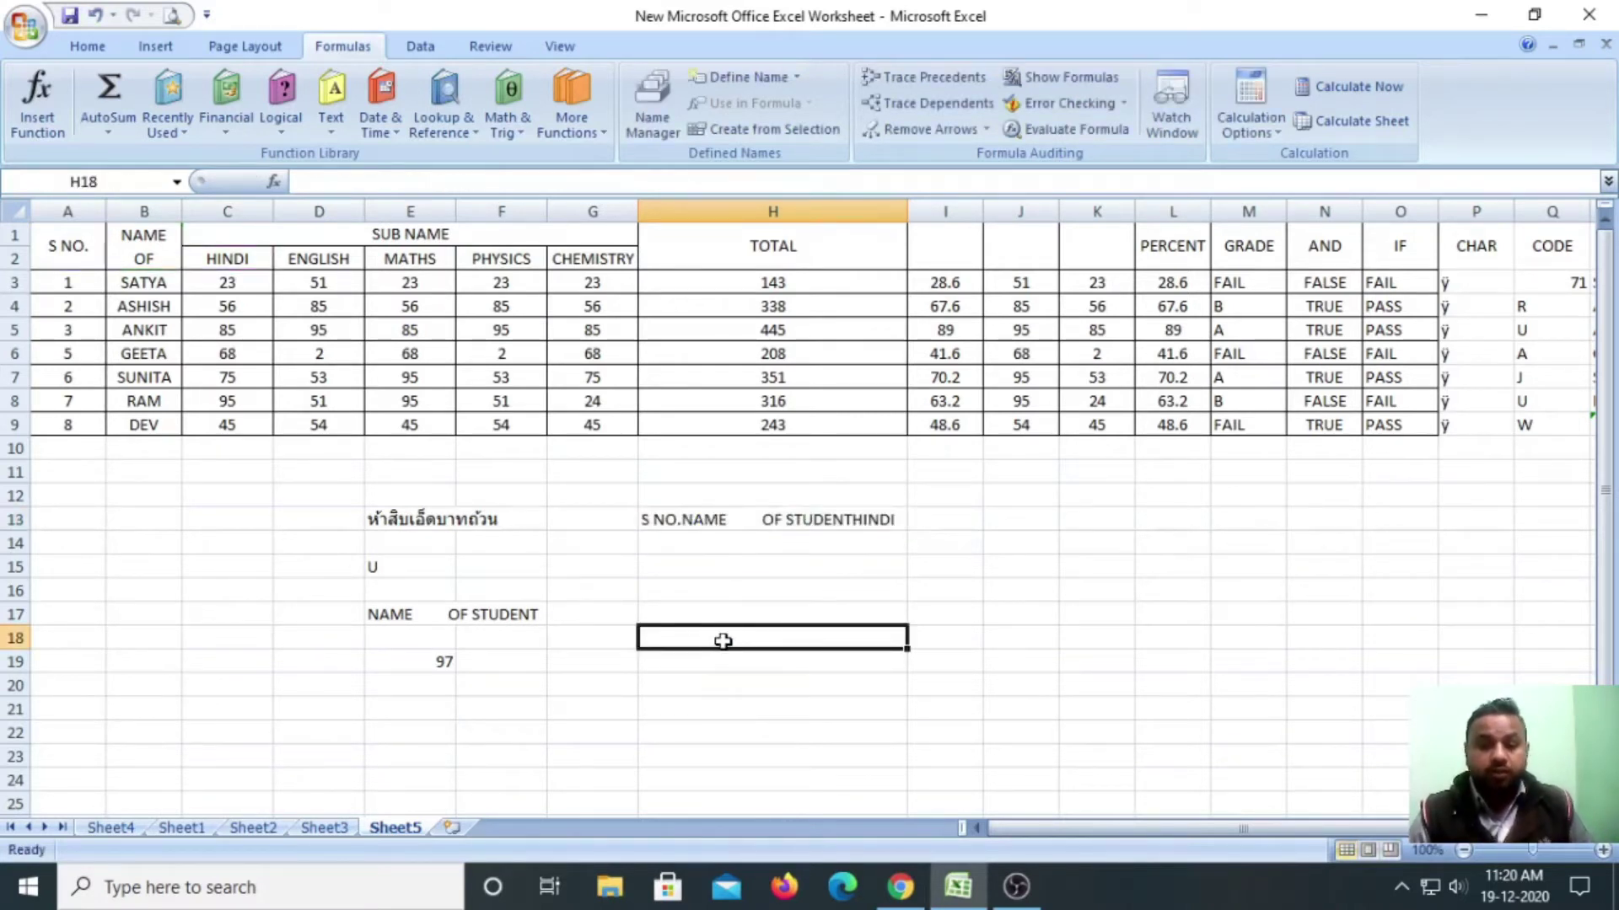
double_click(145, 239)
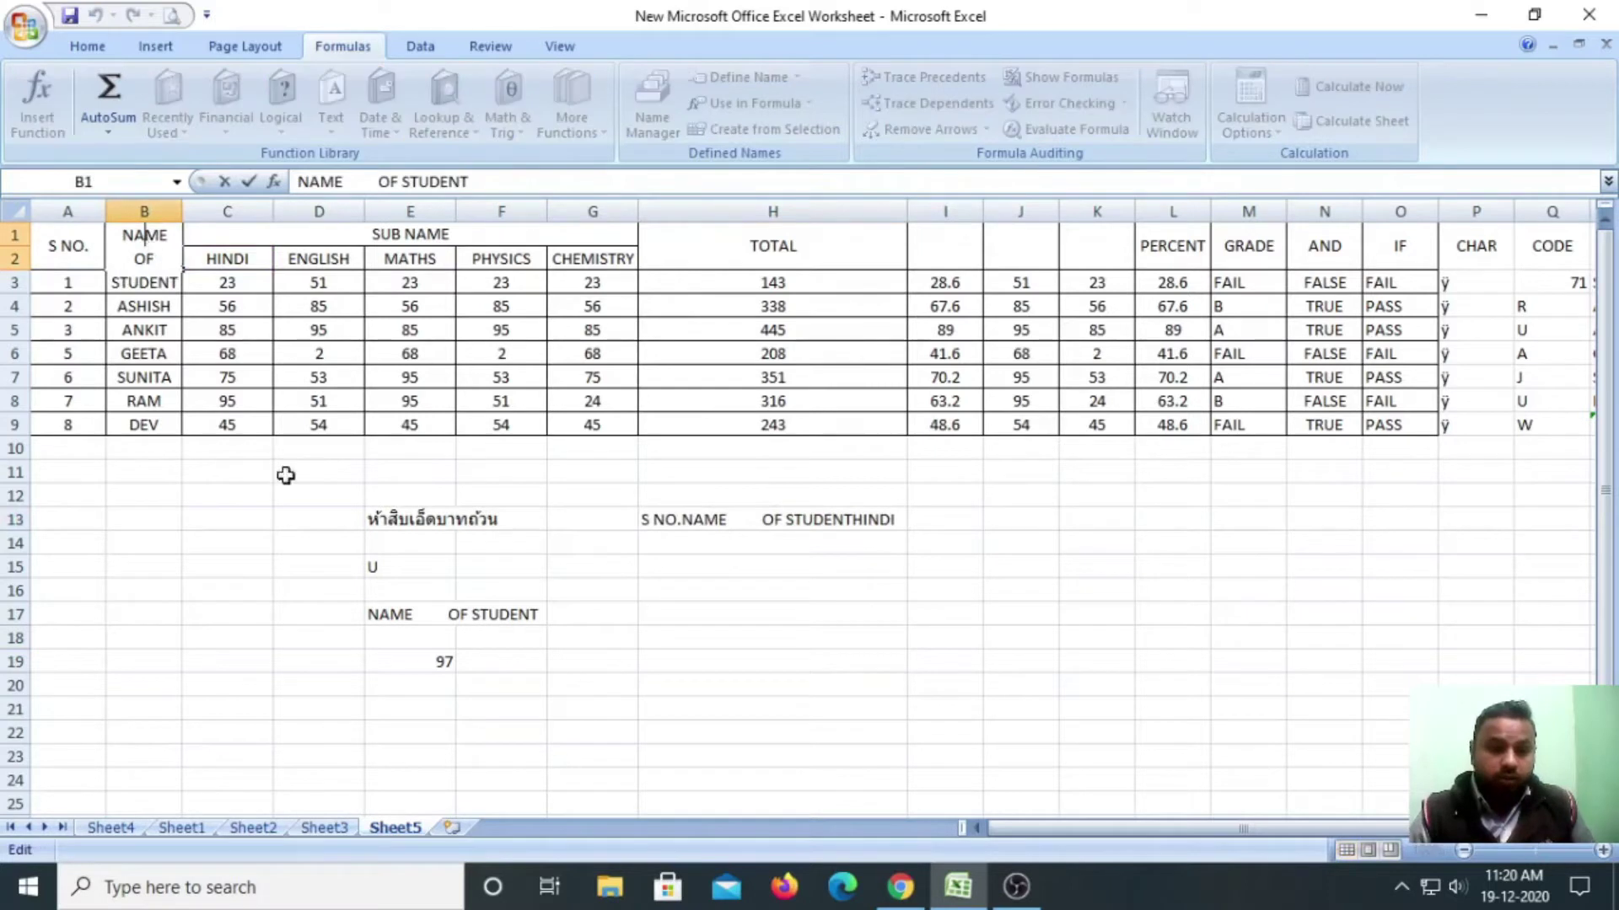
left_click(754, 662)
left_click(735, 516)
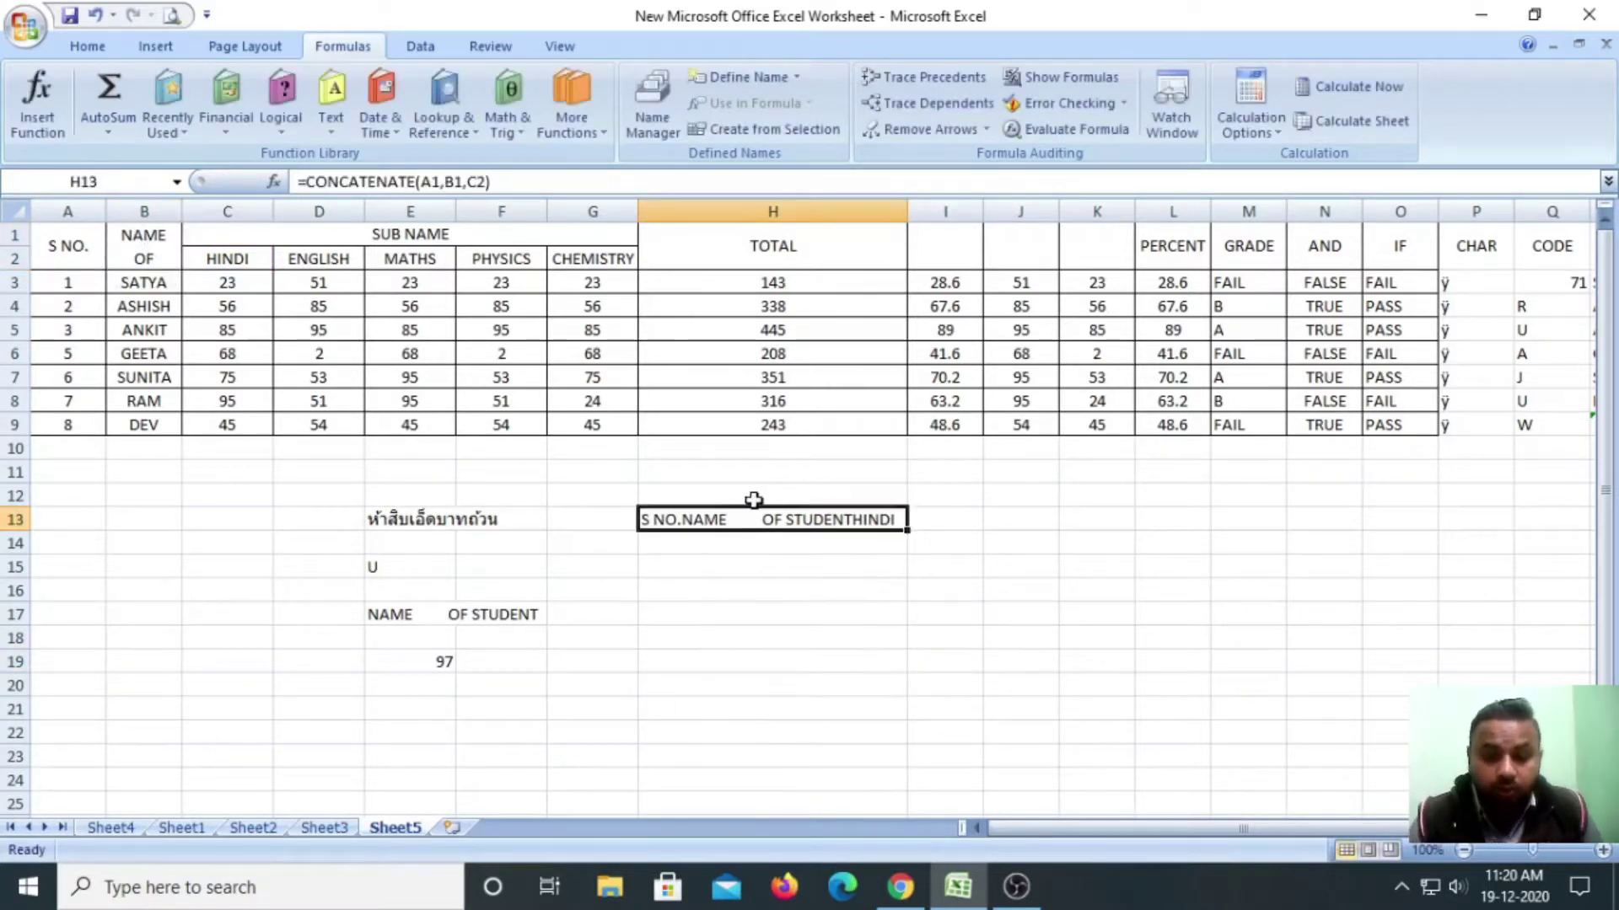
double_click(754, 516)
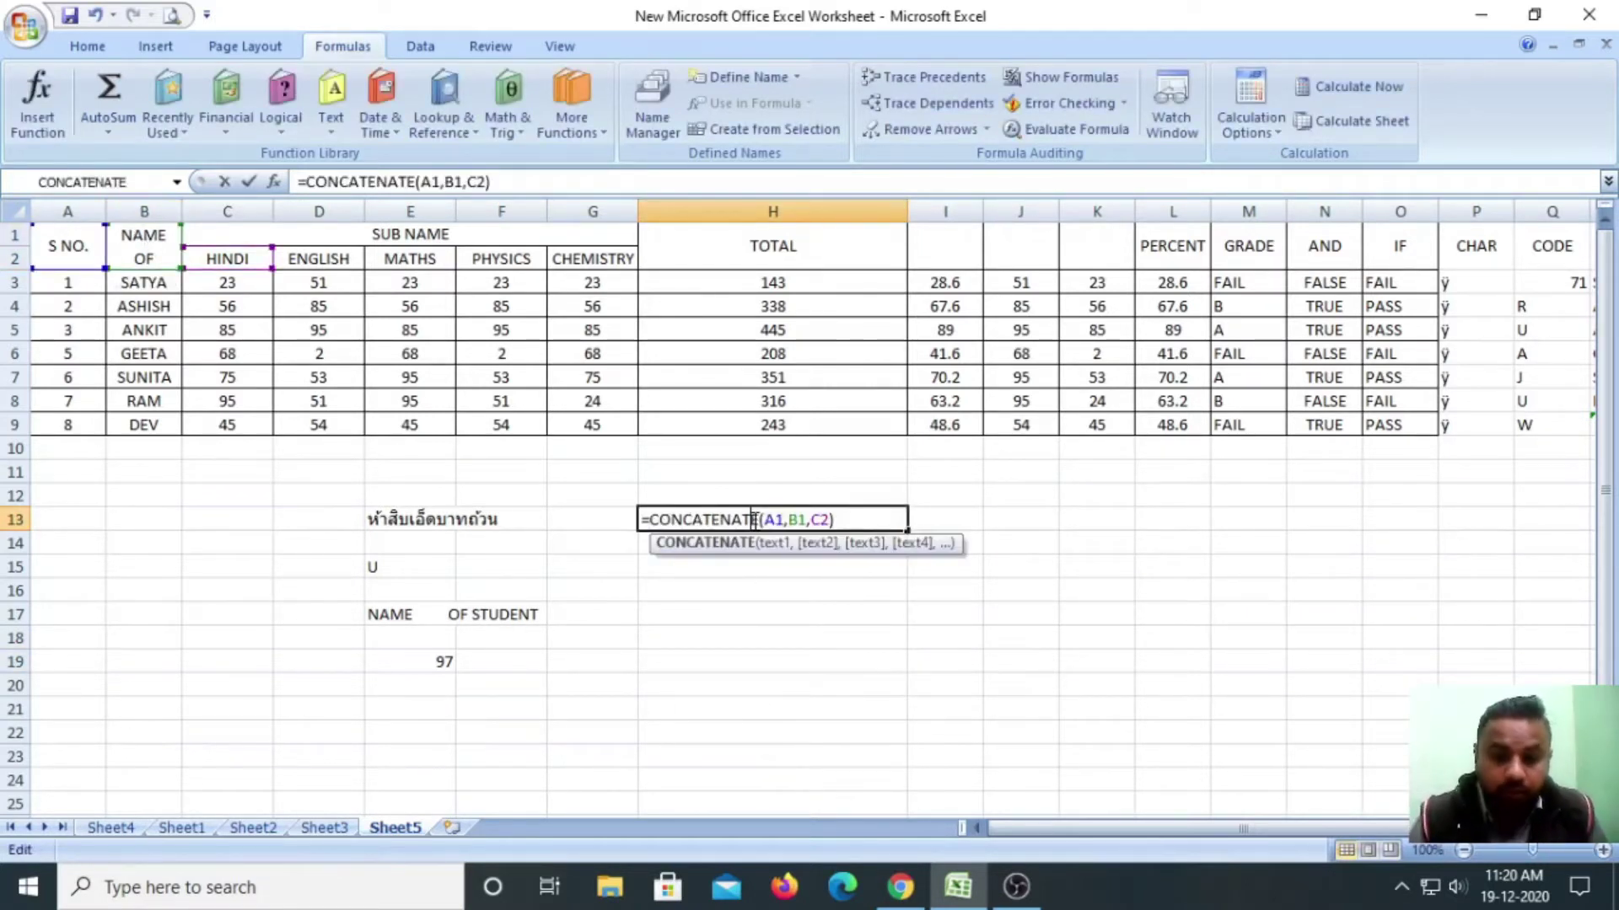
left_click(772, 660)
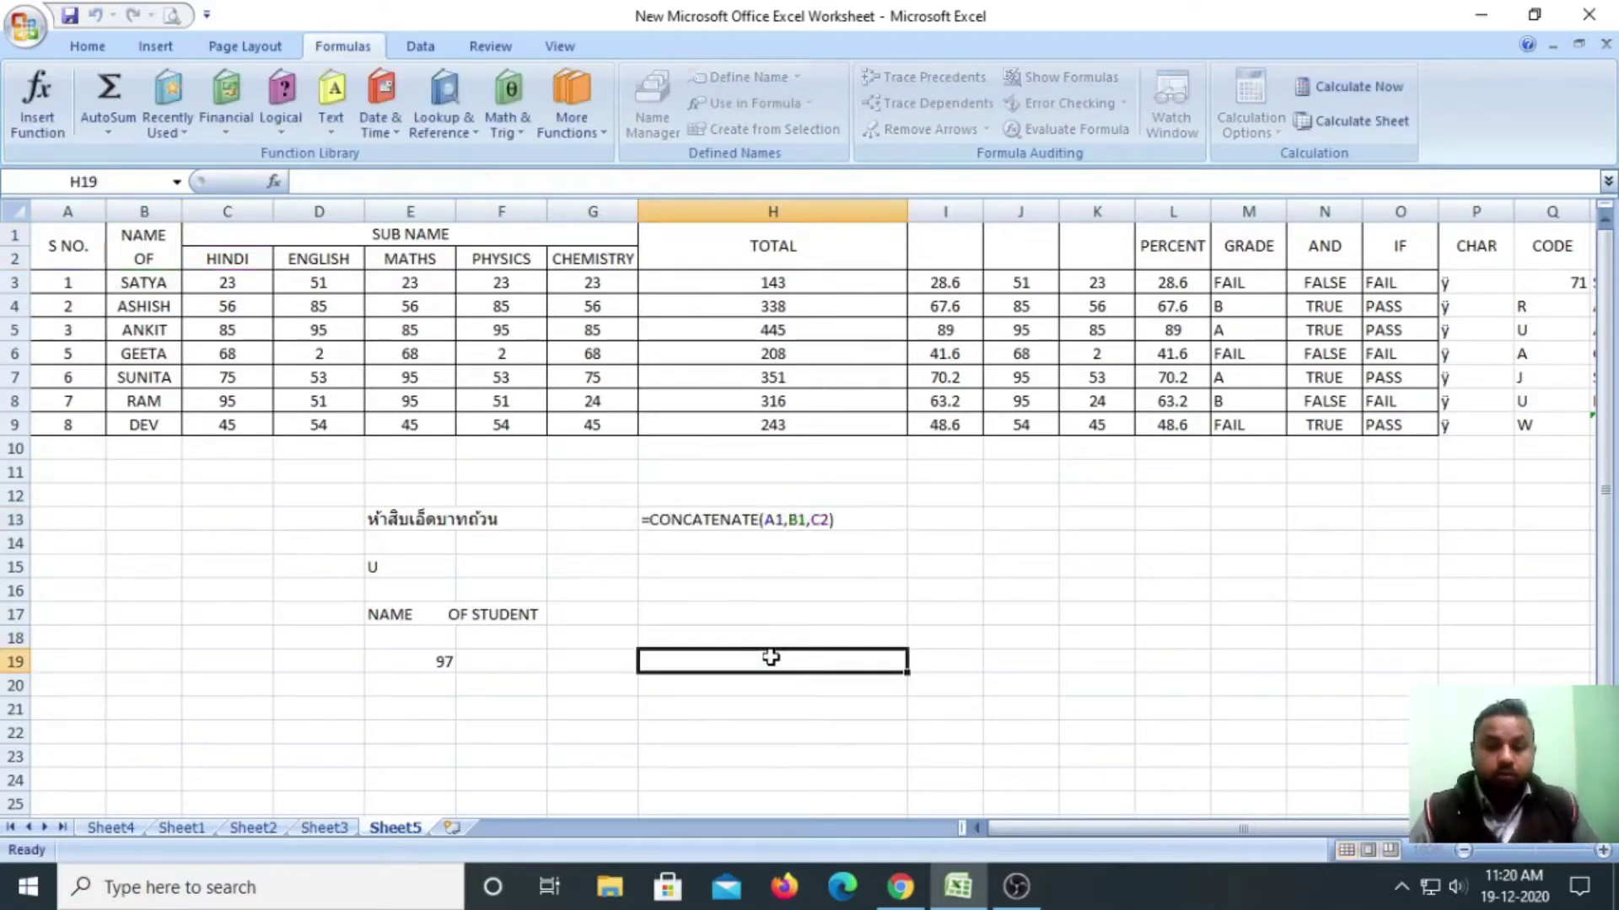
Insert a DOLLAR function in cell H15 that converts the number in D3 to currency text with 1 decimal.
left_click(711, 568)
left_click(341, 128)
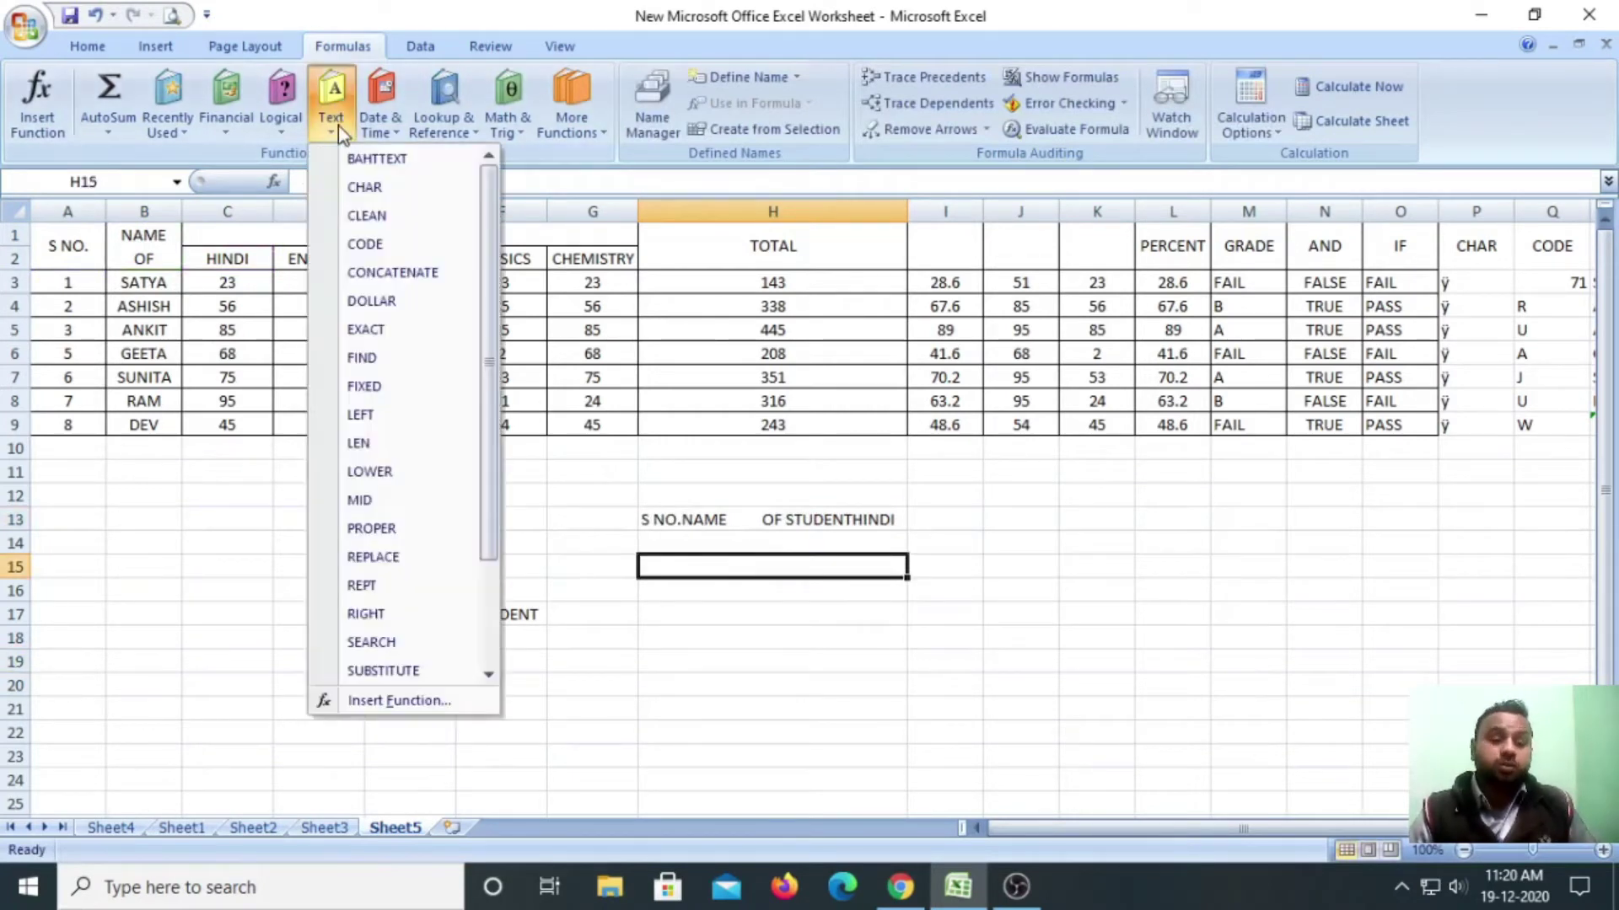
left_click(363, 300)
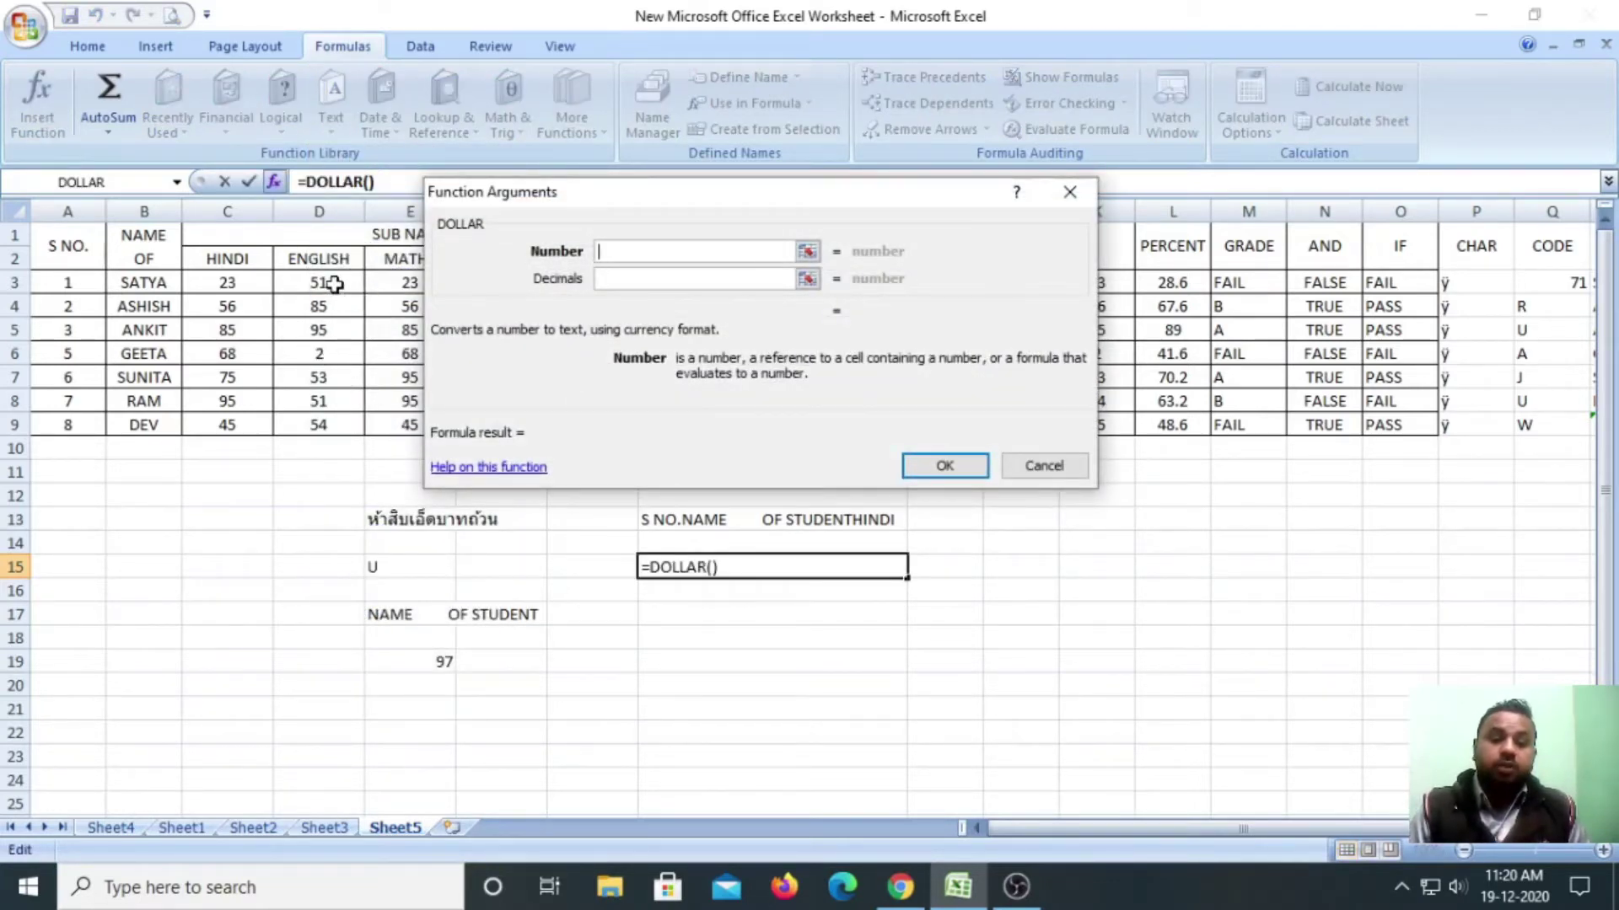
left_click(331, 285)
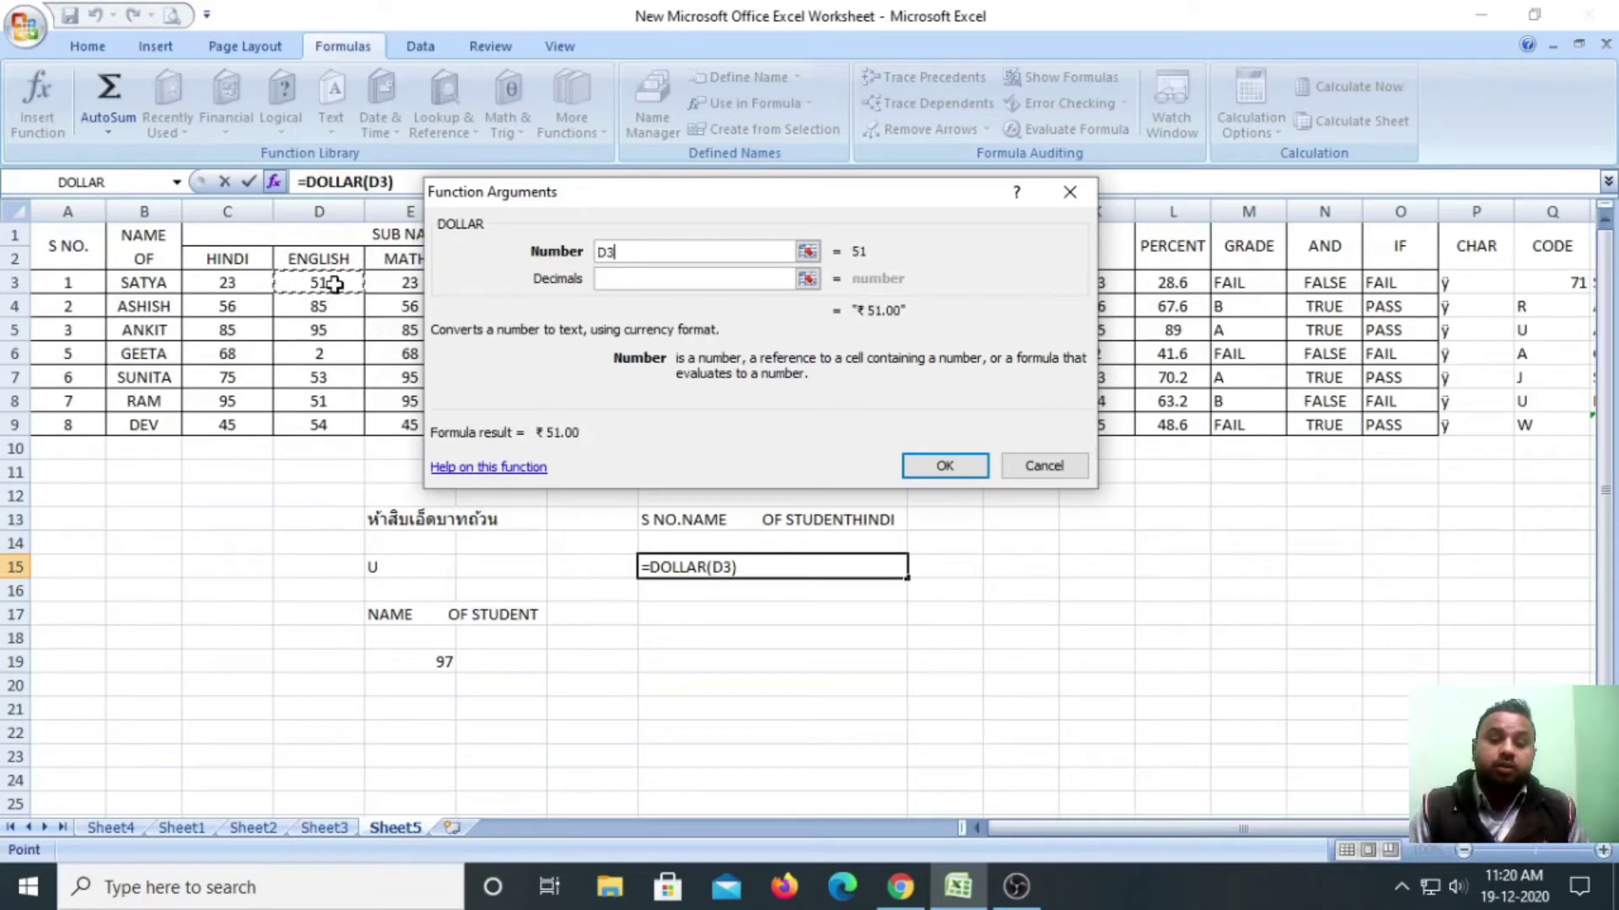
left_click(767, 281)
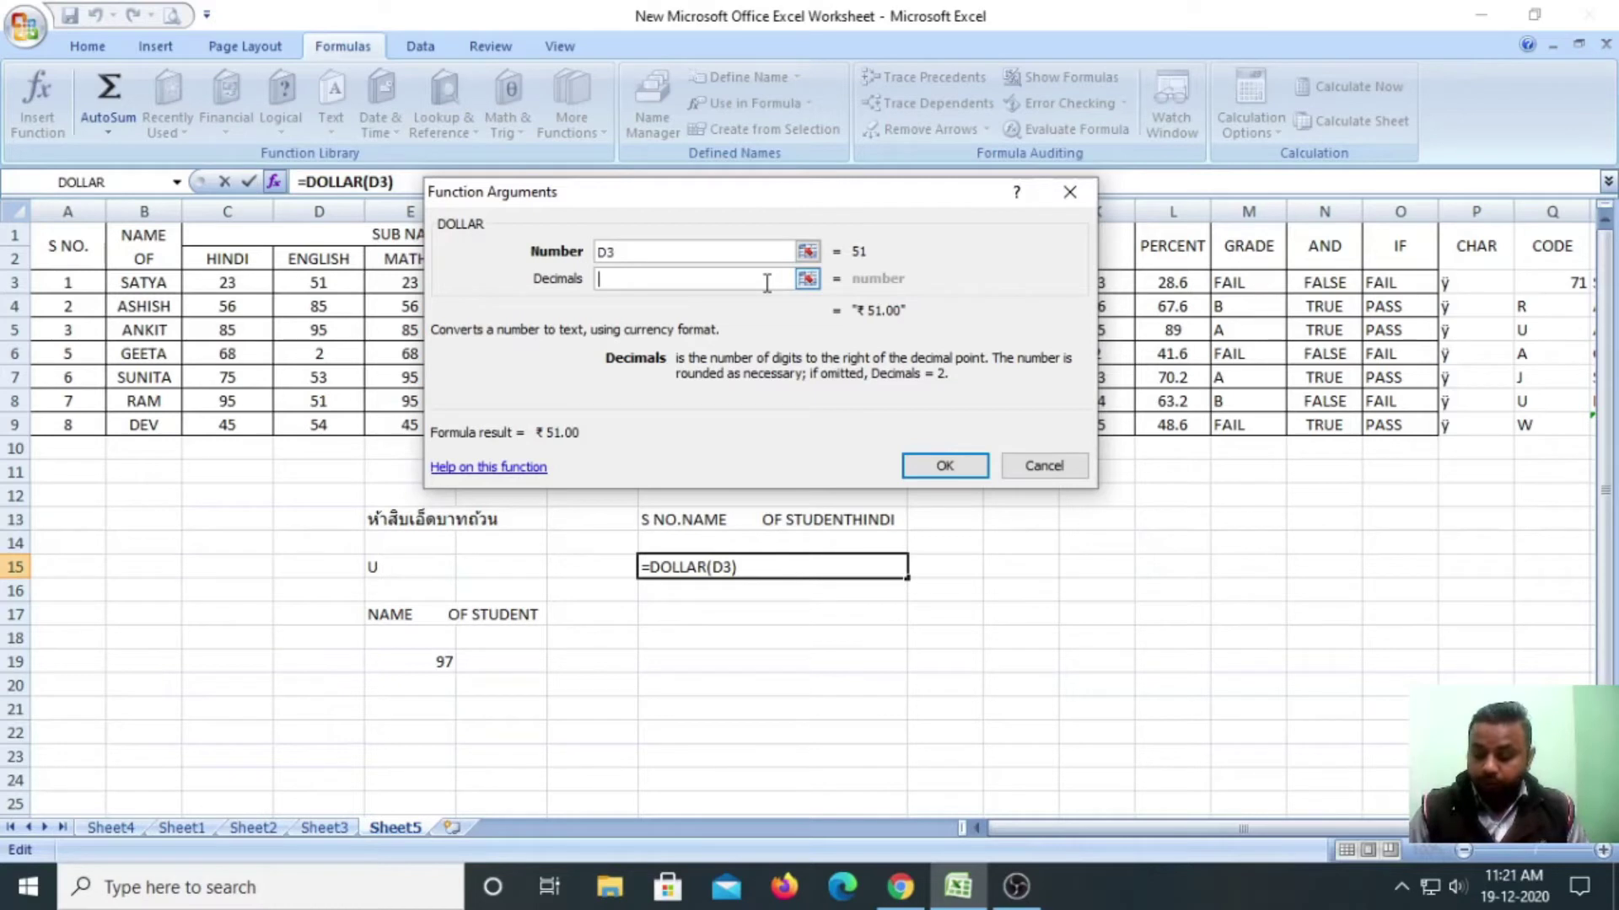
type("1")
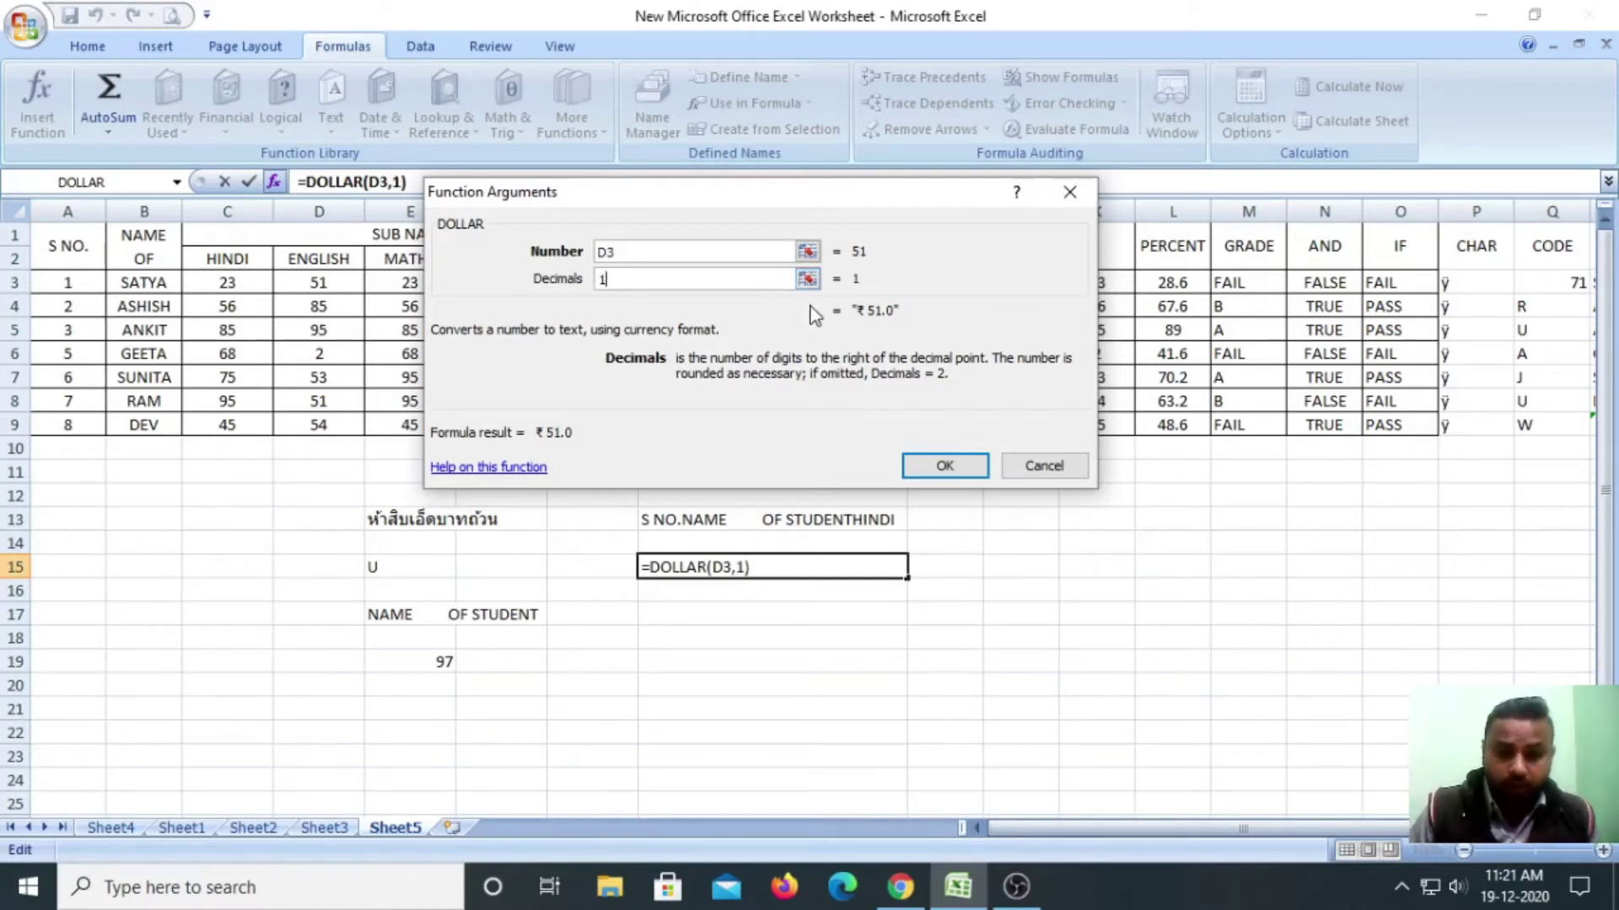
left_click(934, 463)
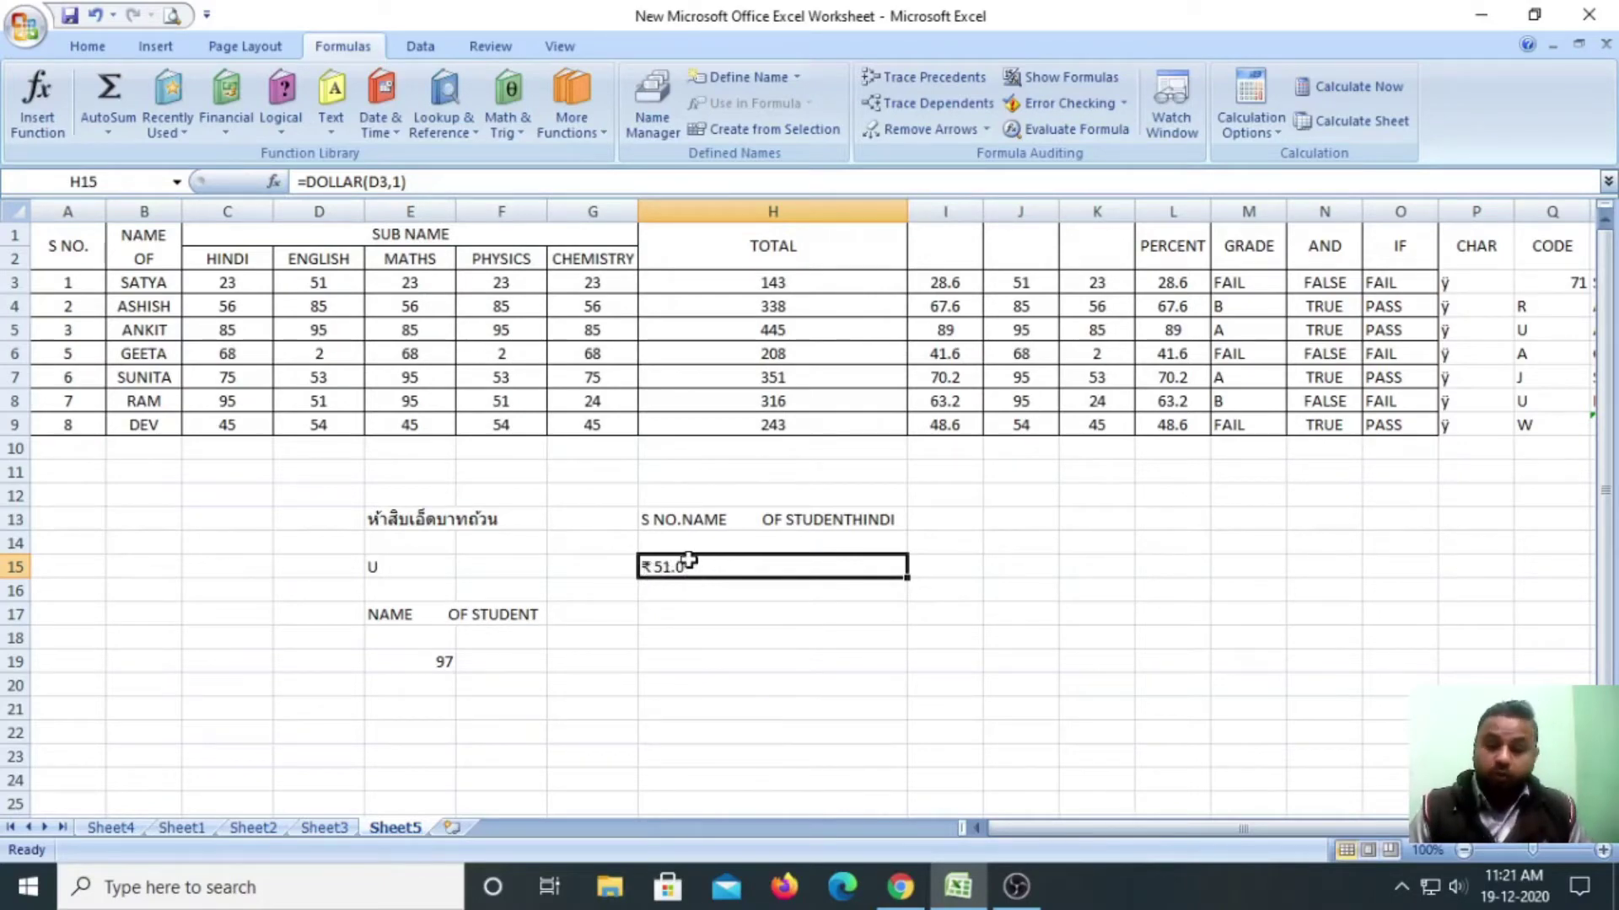
Enter the first student's name from B3 in capital letters in cell B14.
left_click(686, 618)
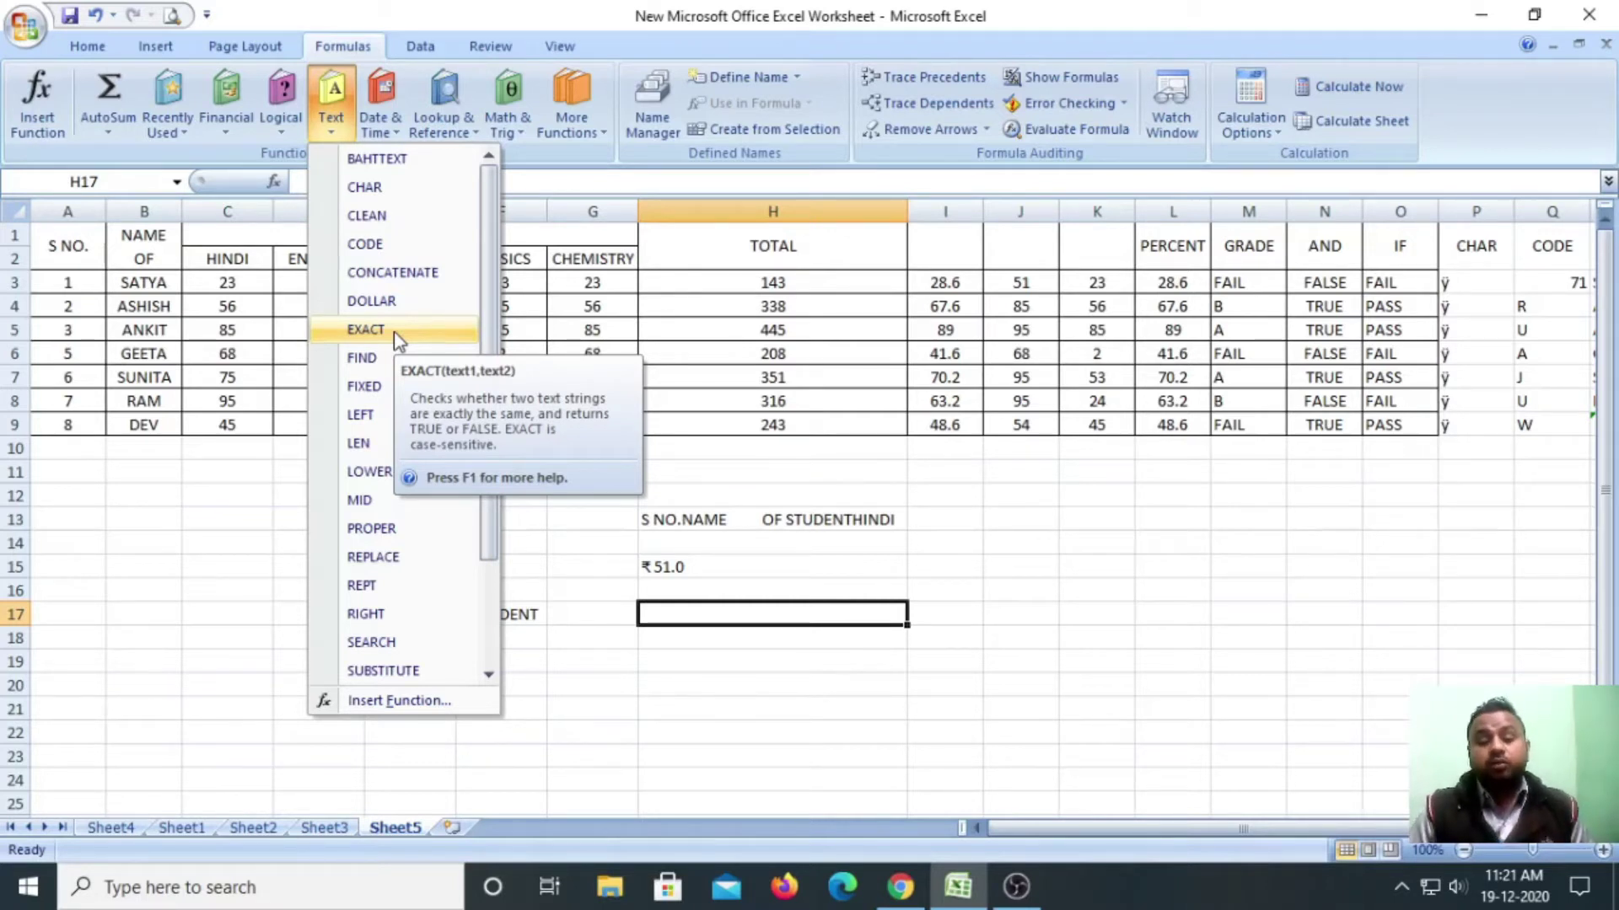
left_click(121, 526)
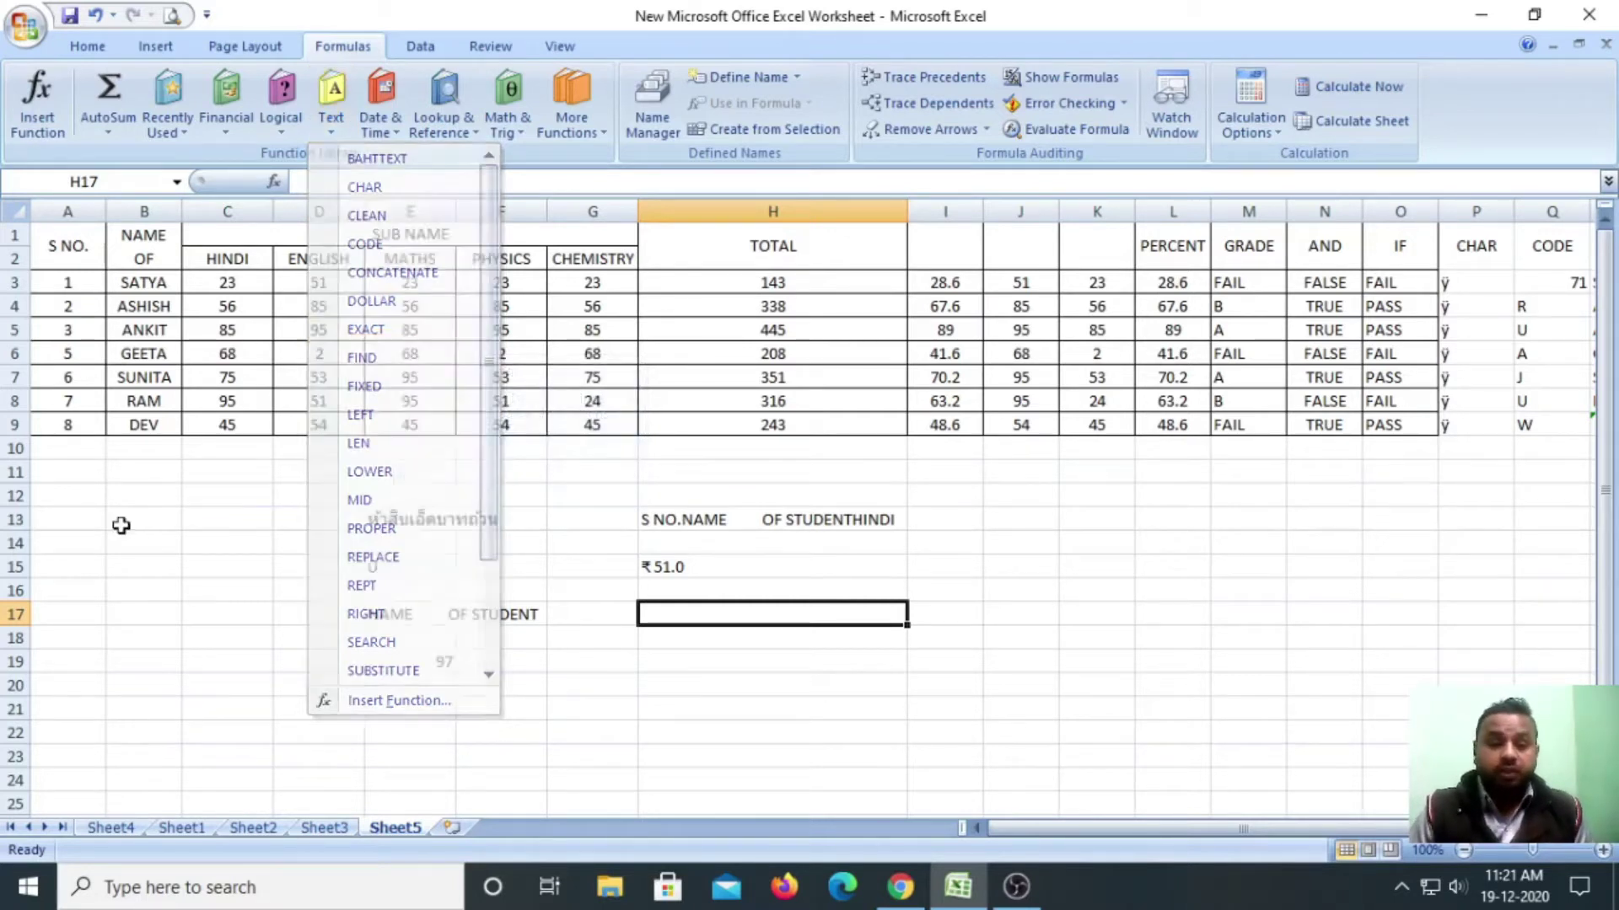
left_click(128, 289)
left_click(148, 541)
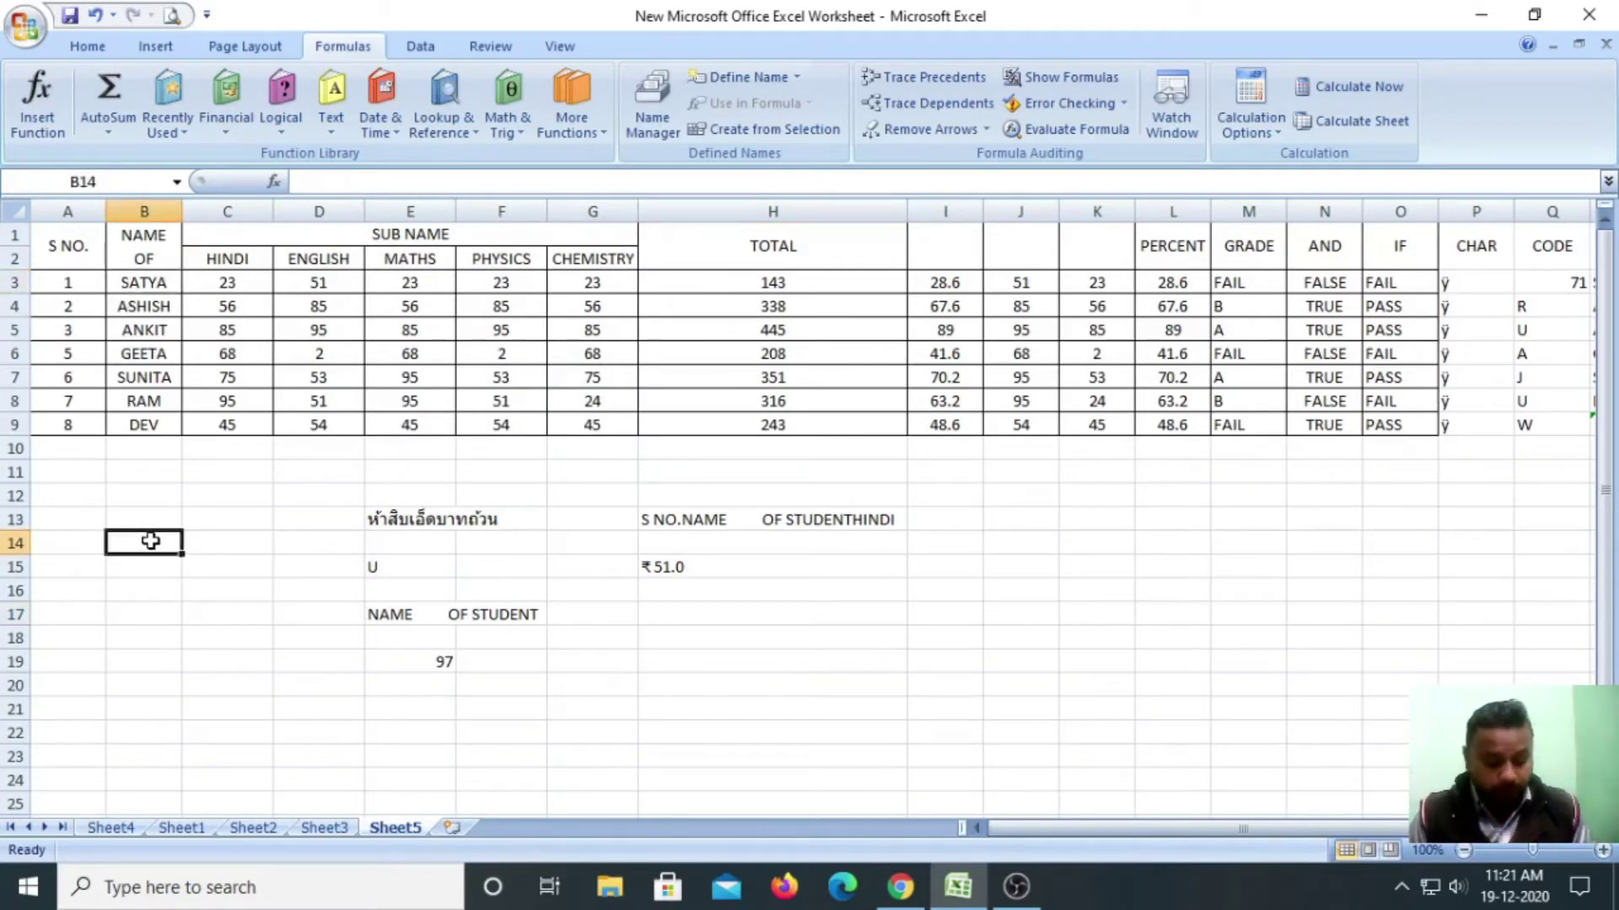
type("sa")
key("BackSpace")
key("BackSpace")
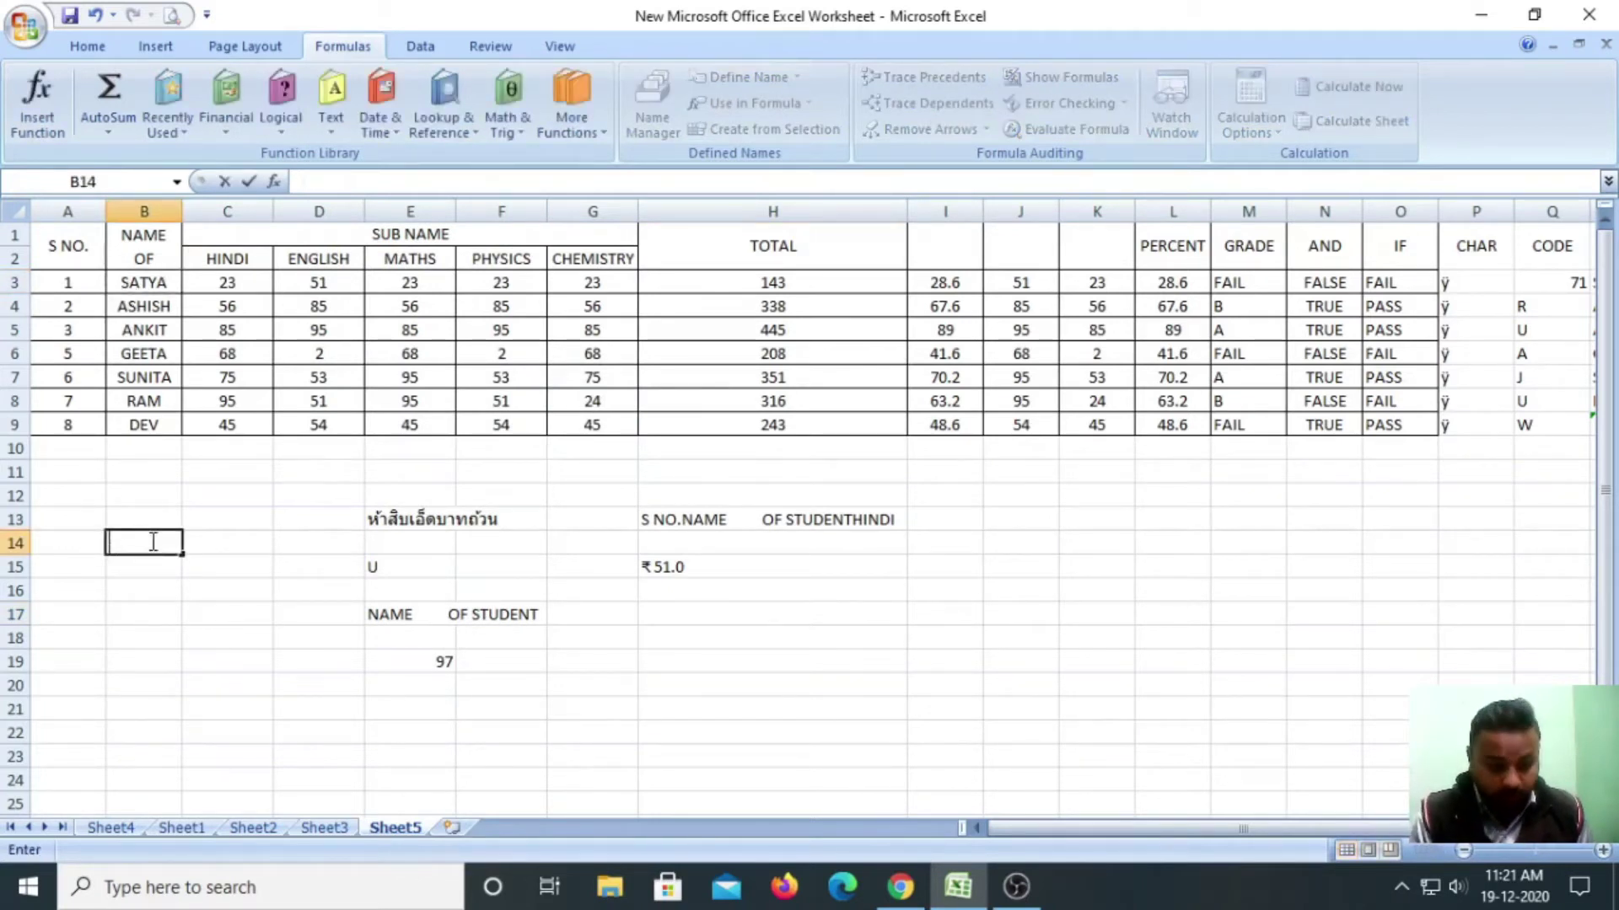
type("SA")
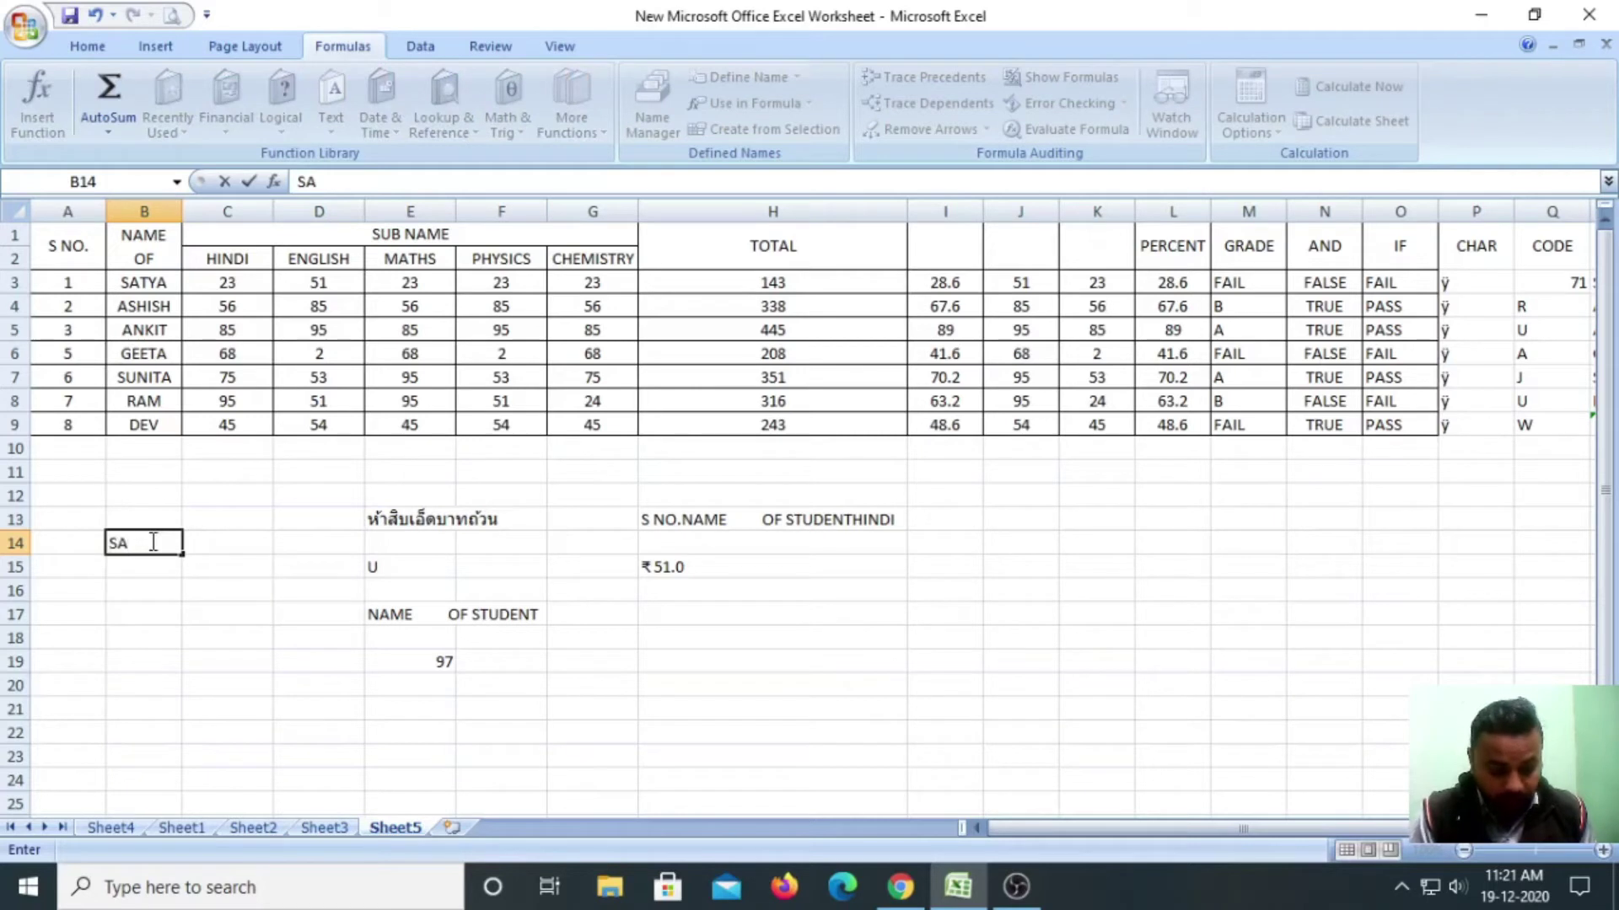
type("TYA")
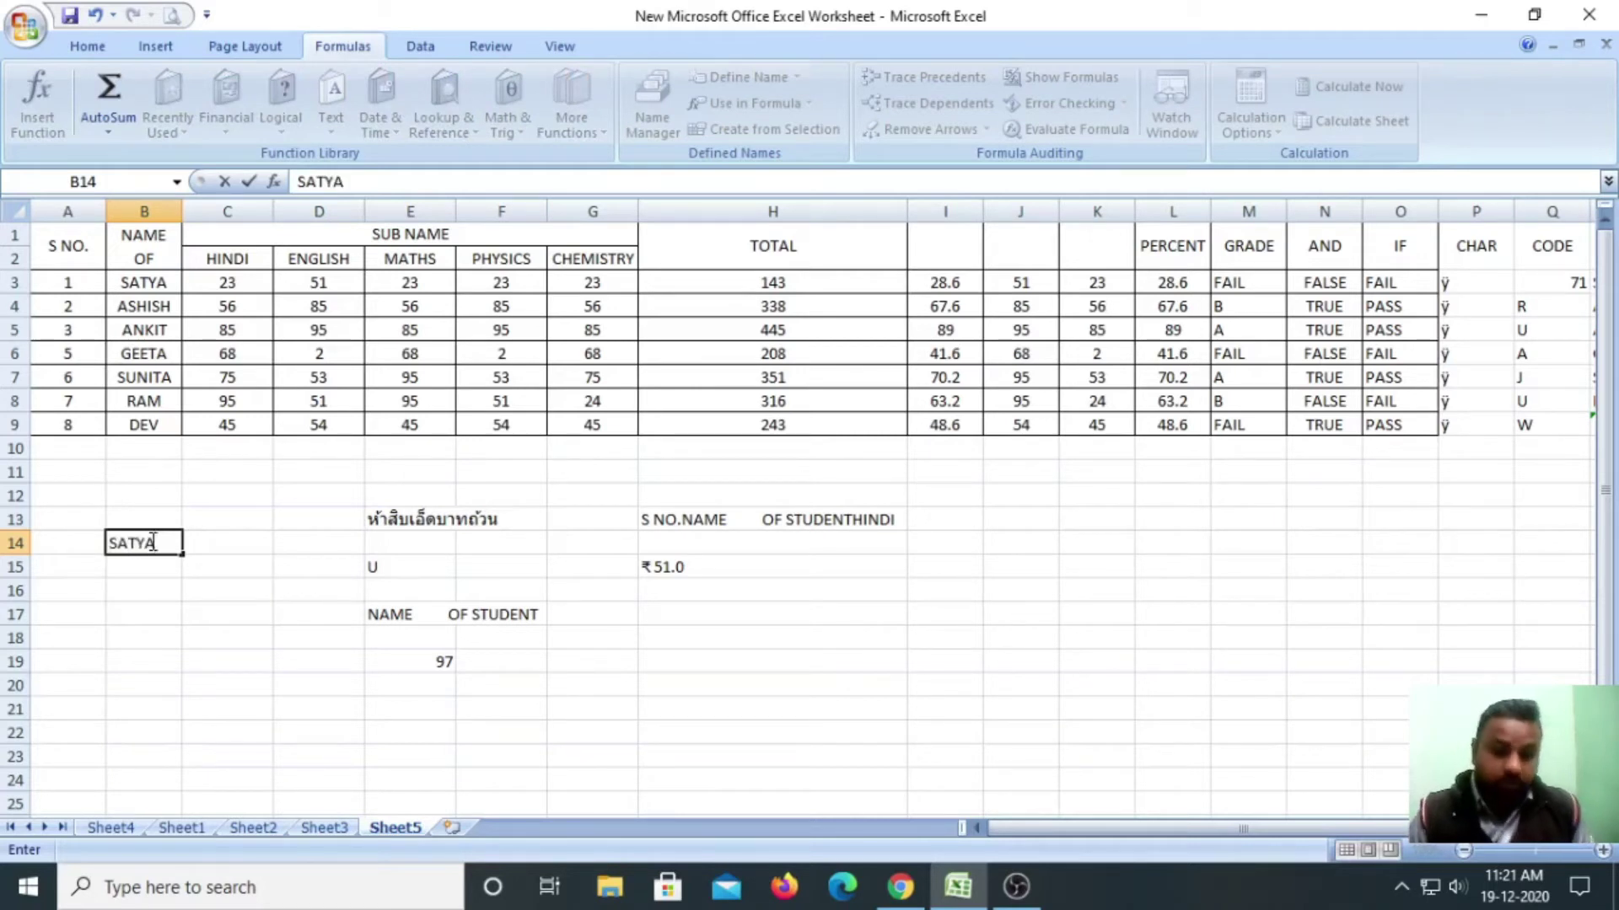
left_click(702, 660)
Set up an EXACT function in cell J13 that compares the name in B3 with the one in B14.
left_click(1020, 516)
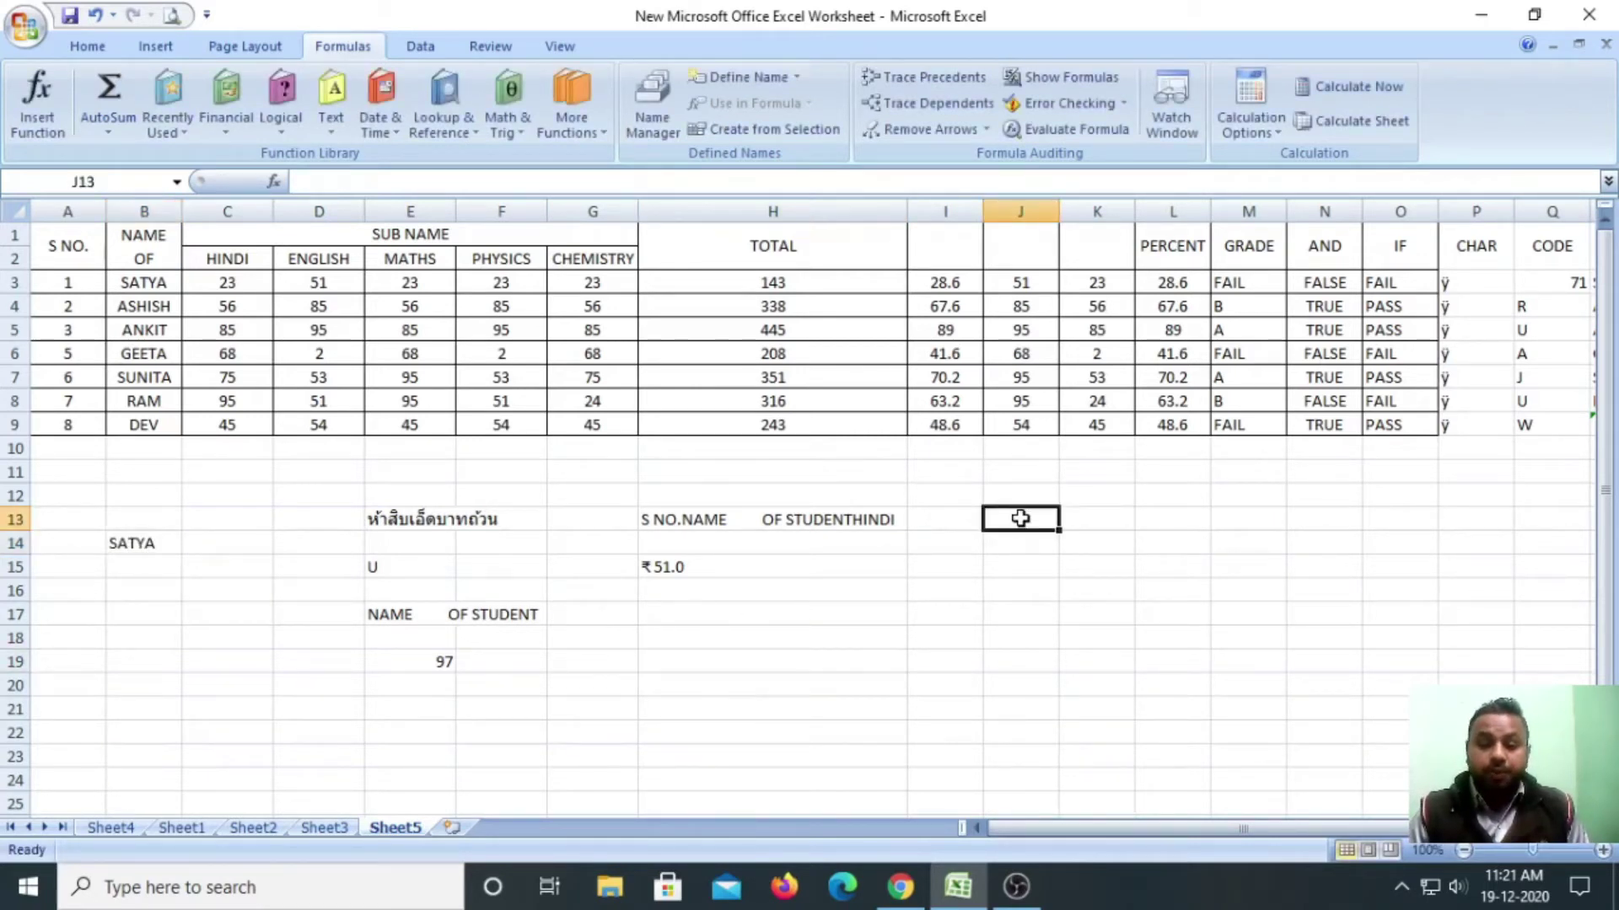
left_click(337, 129)
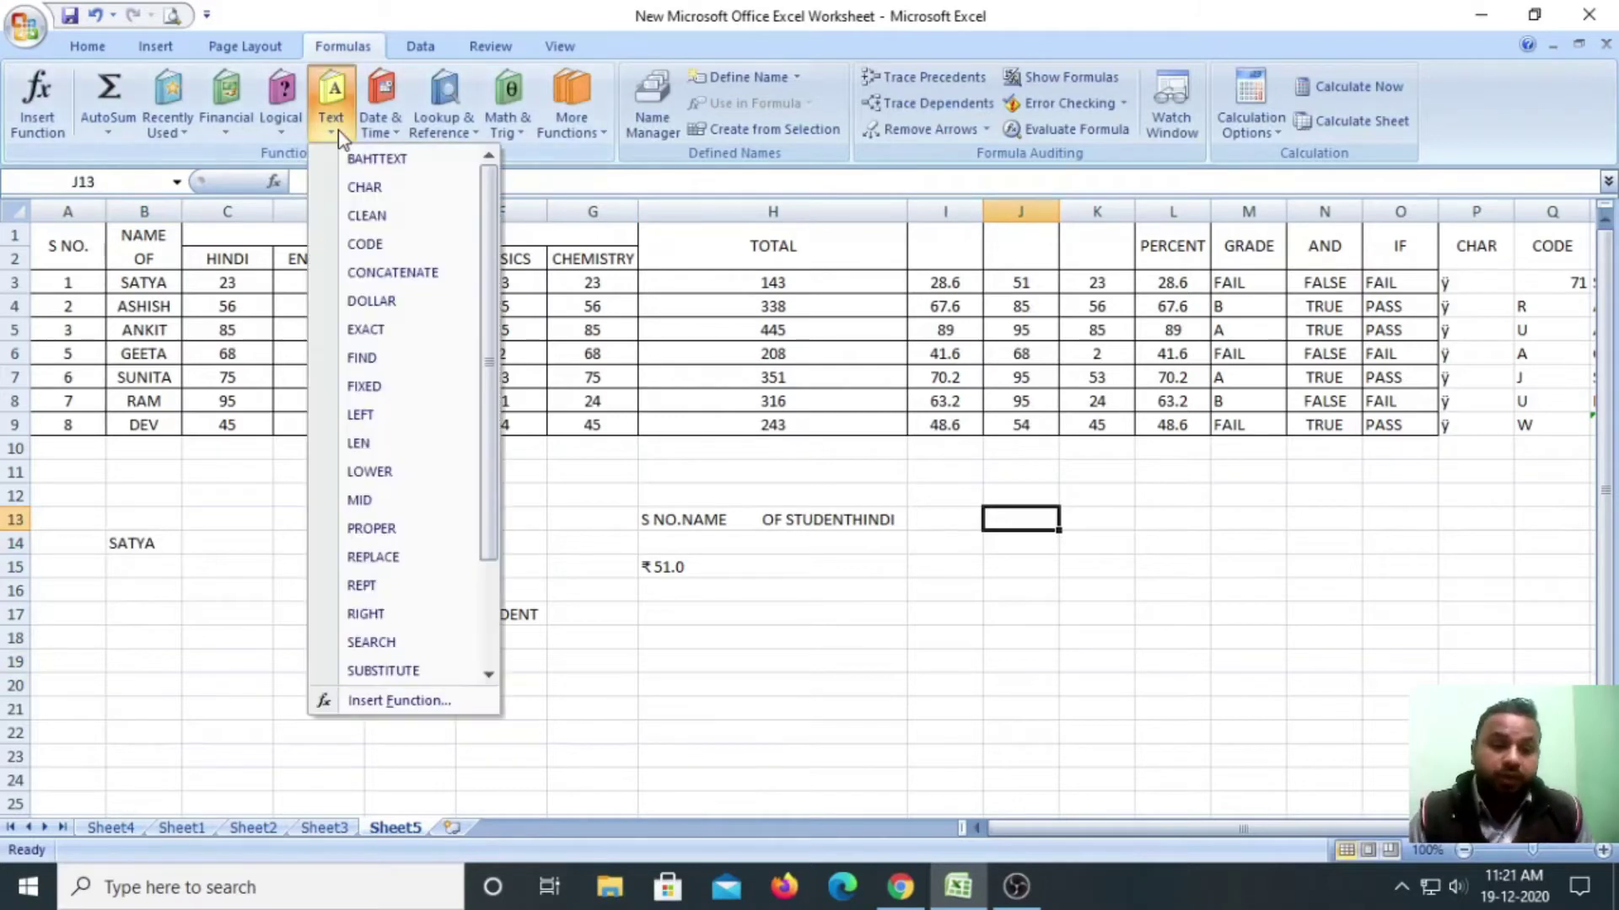
left_click(367, 330)
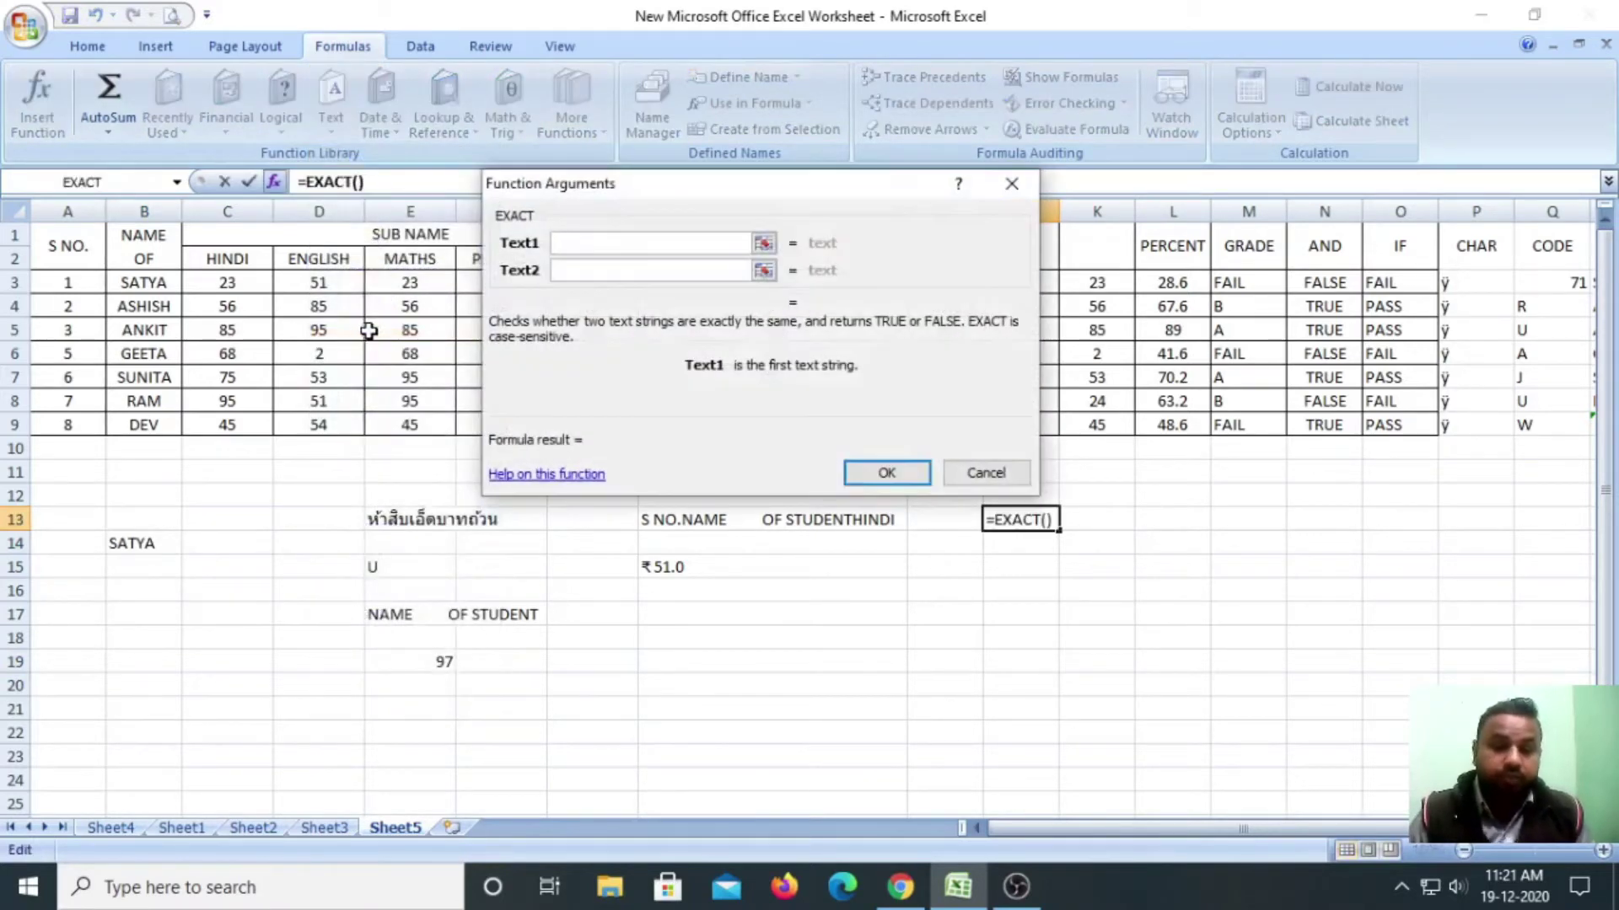
left_click(138, 283)
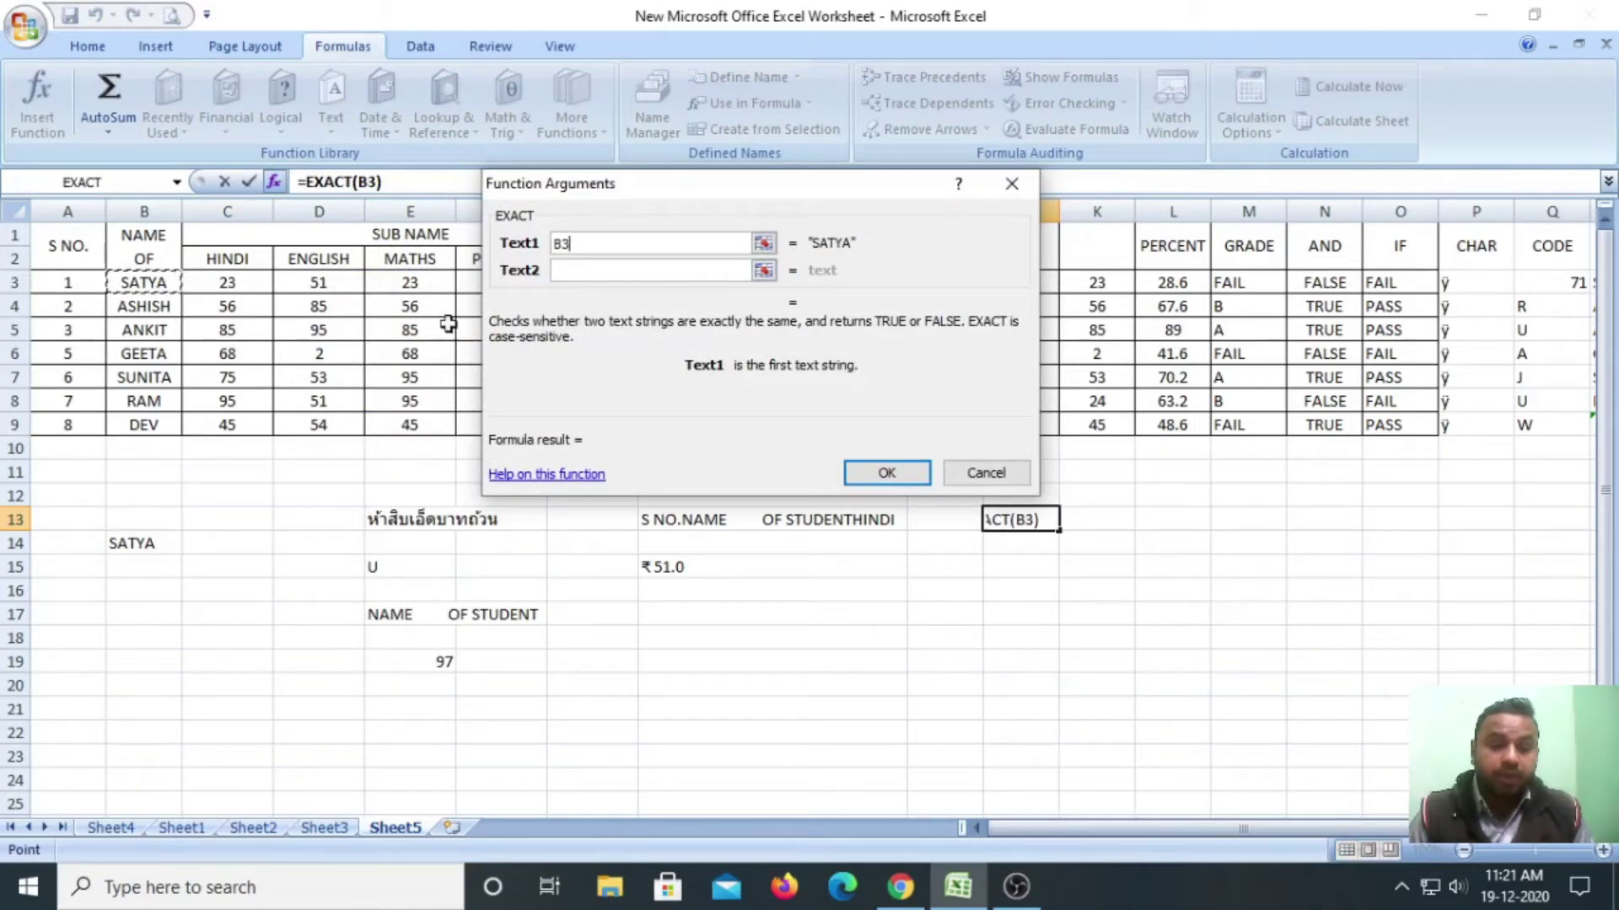
left_click(570, 270)
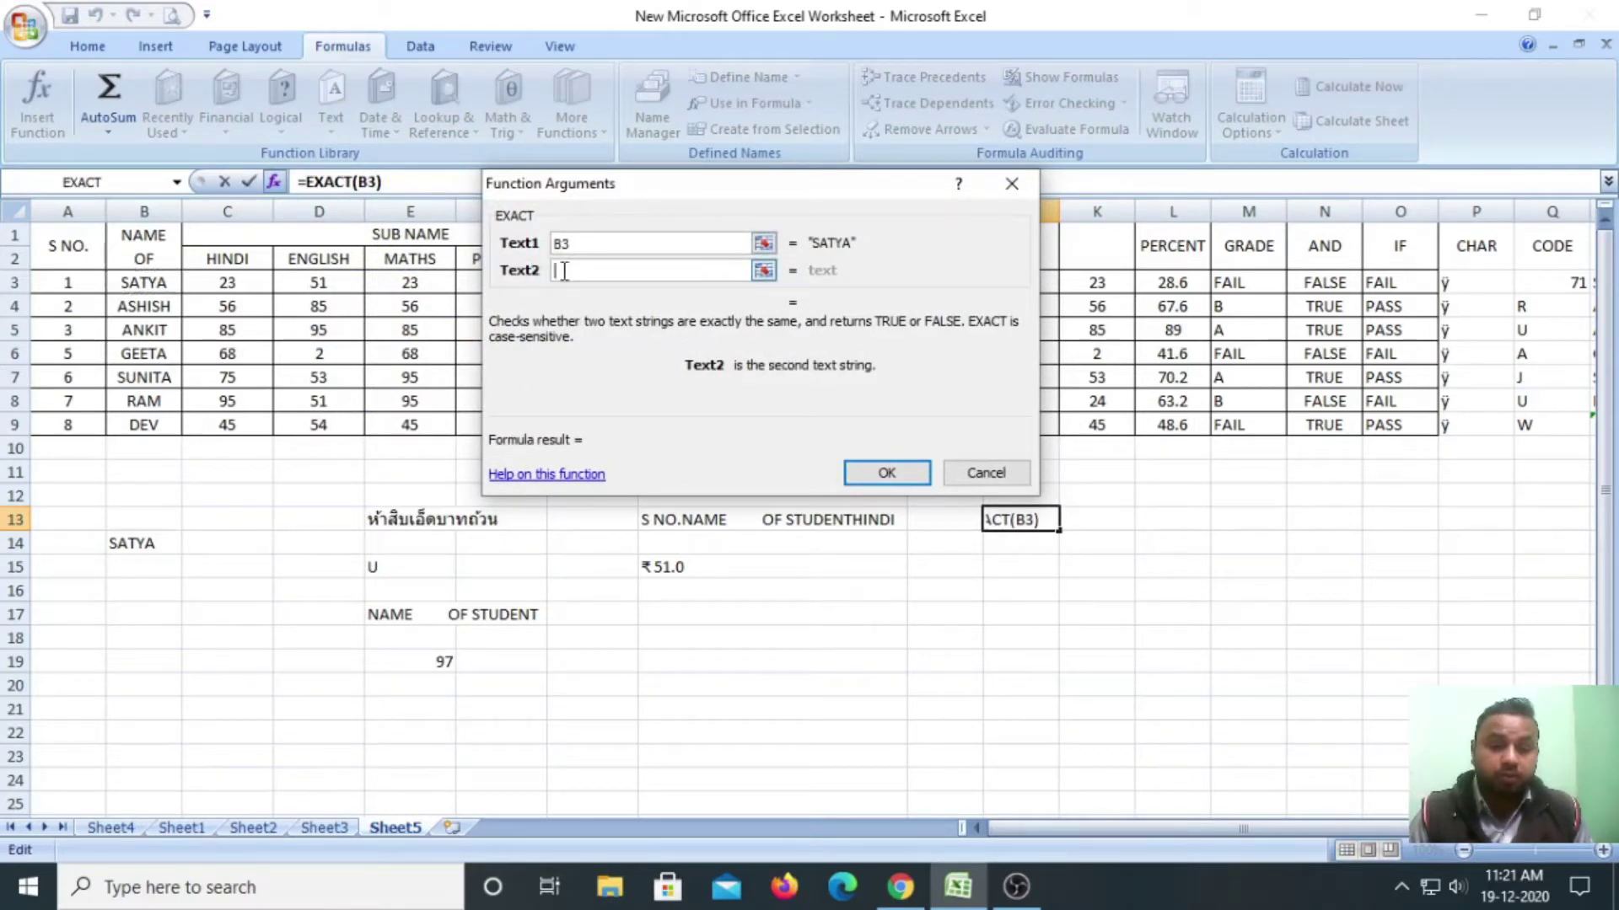
left_click(145, 548)
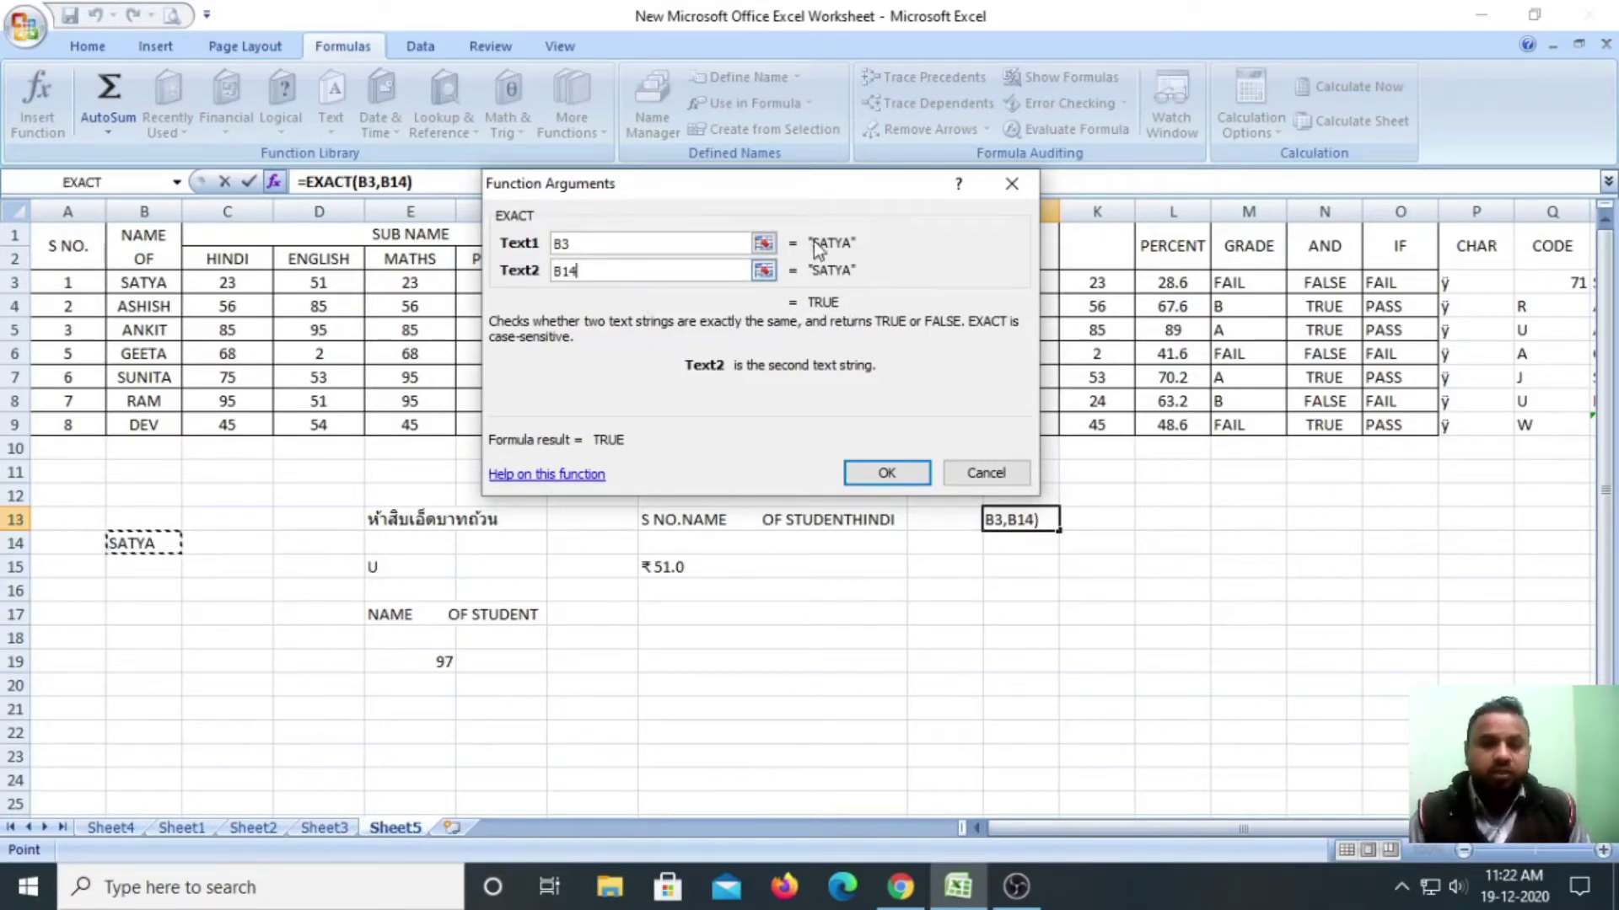
Try B4 as the second text of the EXACT function to compare two different names.
left_click(620, 274)
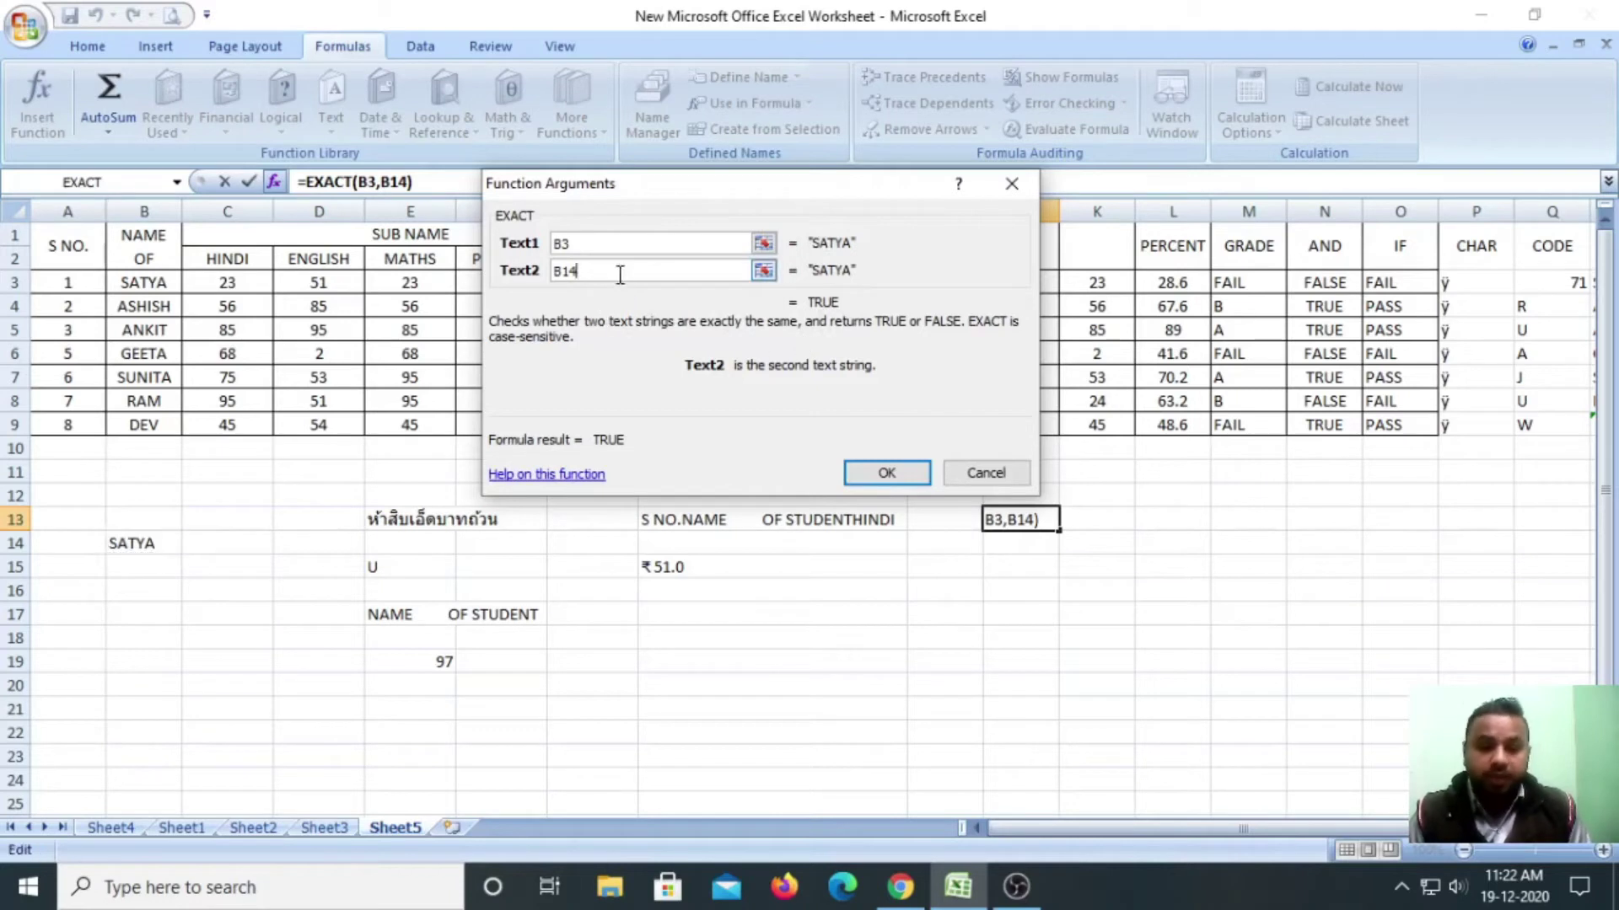
key("BackSpace")
key("BackSpace")
key("BackSpace")
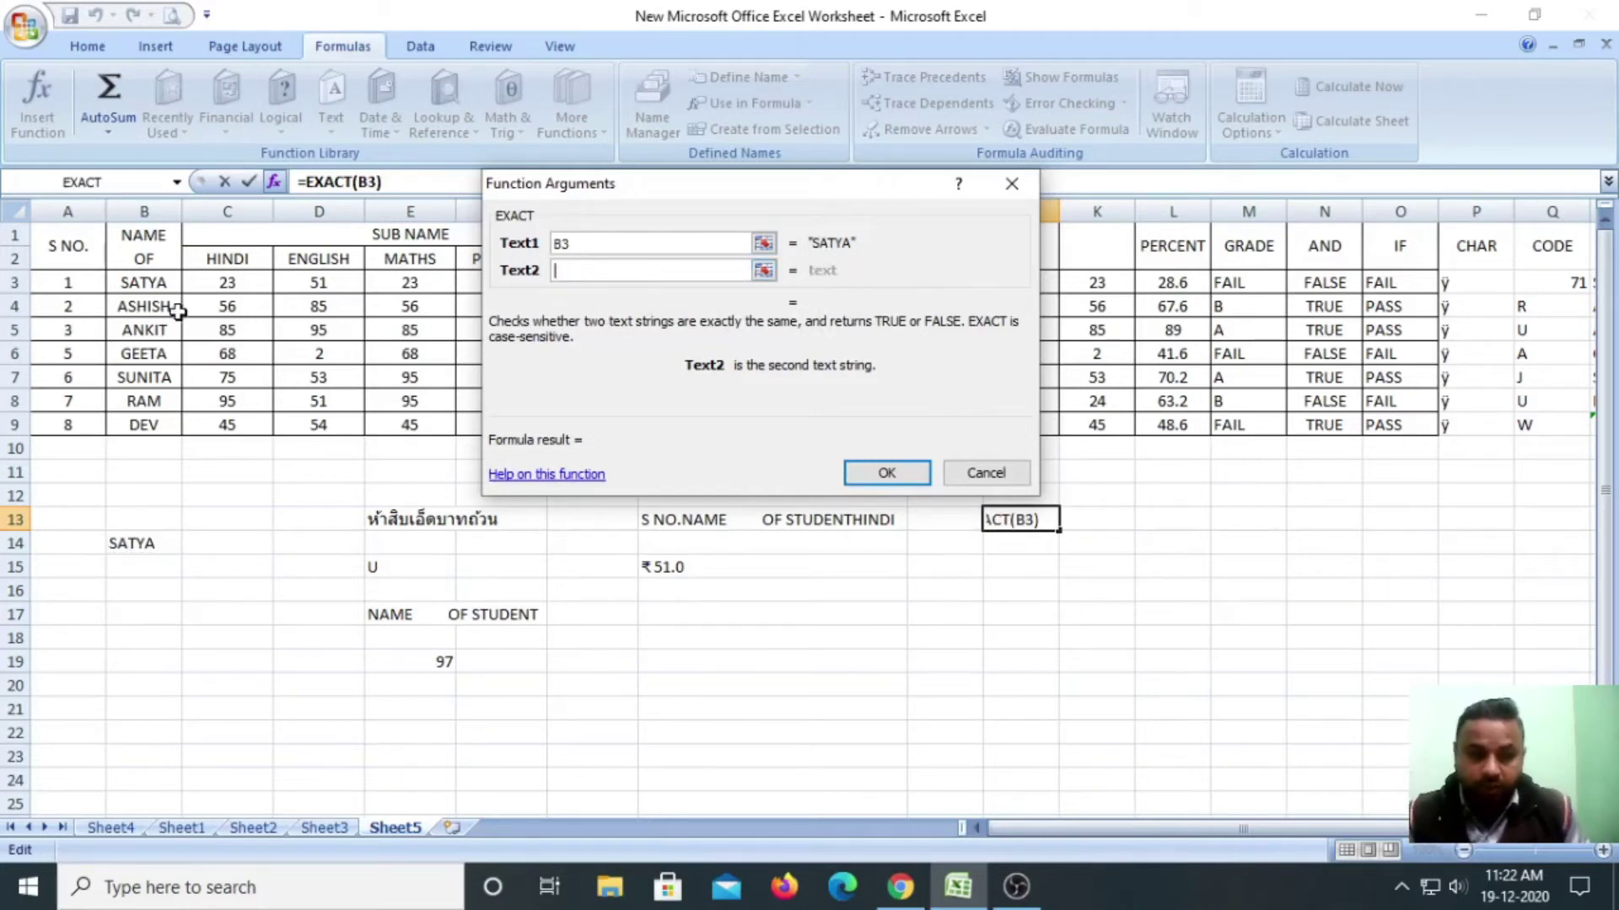
left_click(168, 308)
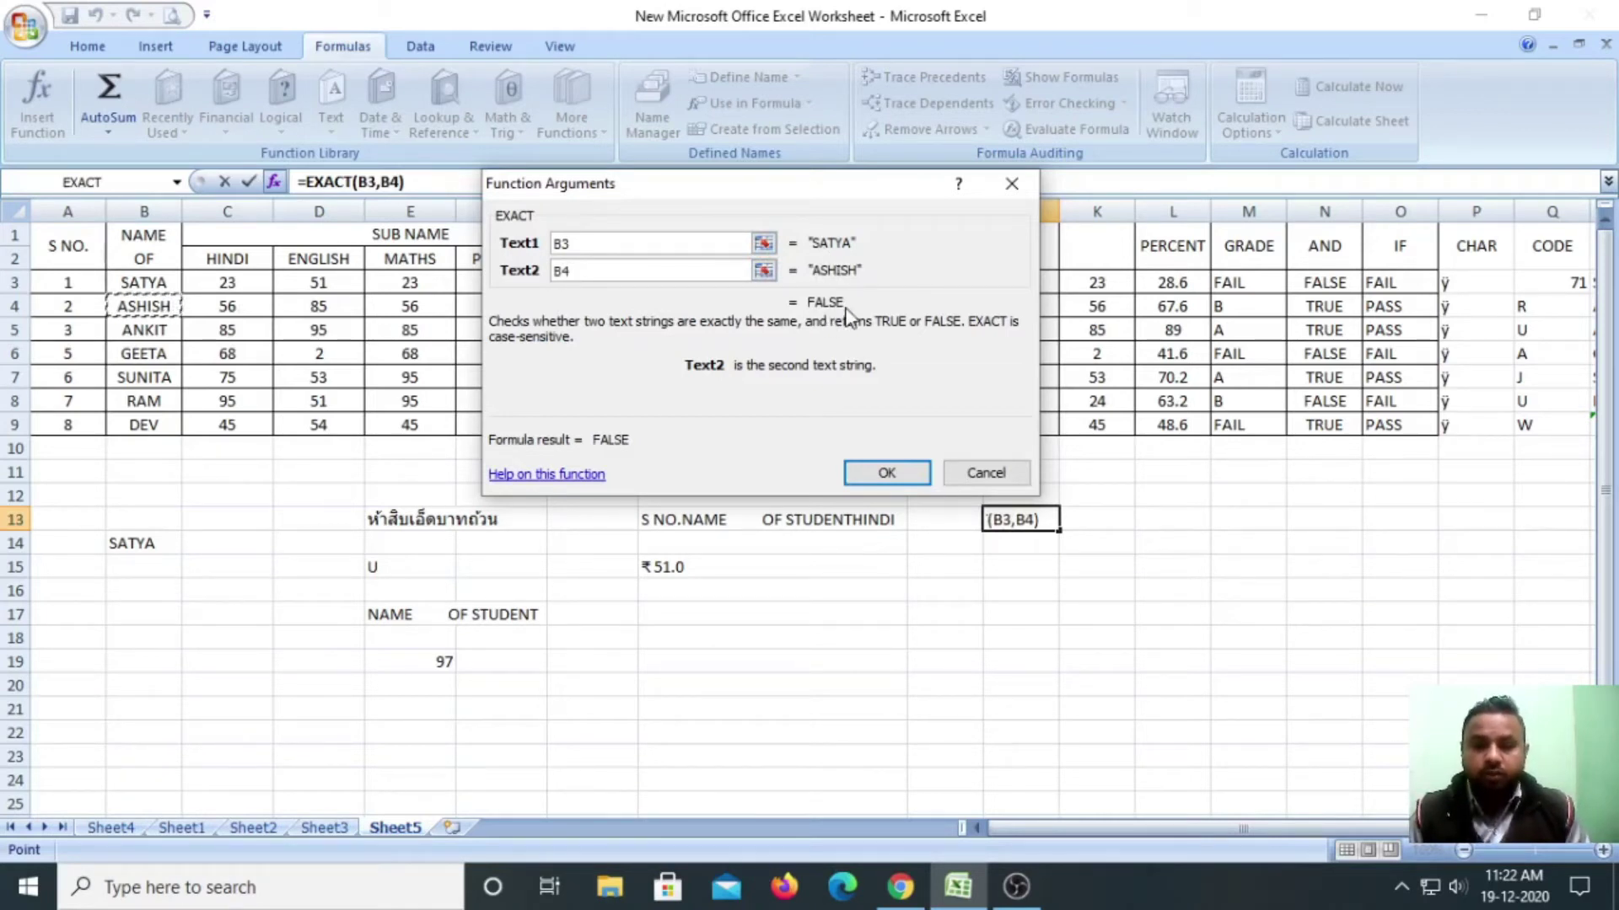
Set the second text of the EXACT function back to B14 and insert the function in J13.
left_click(618, 271)
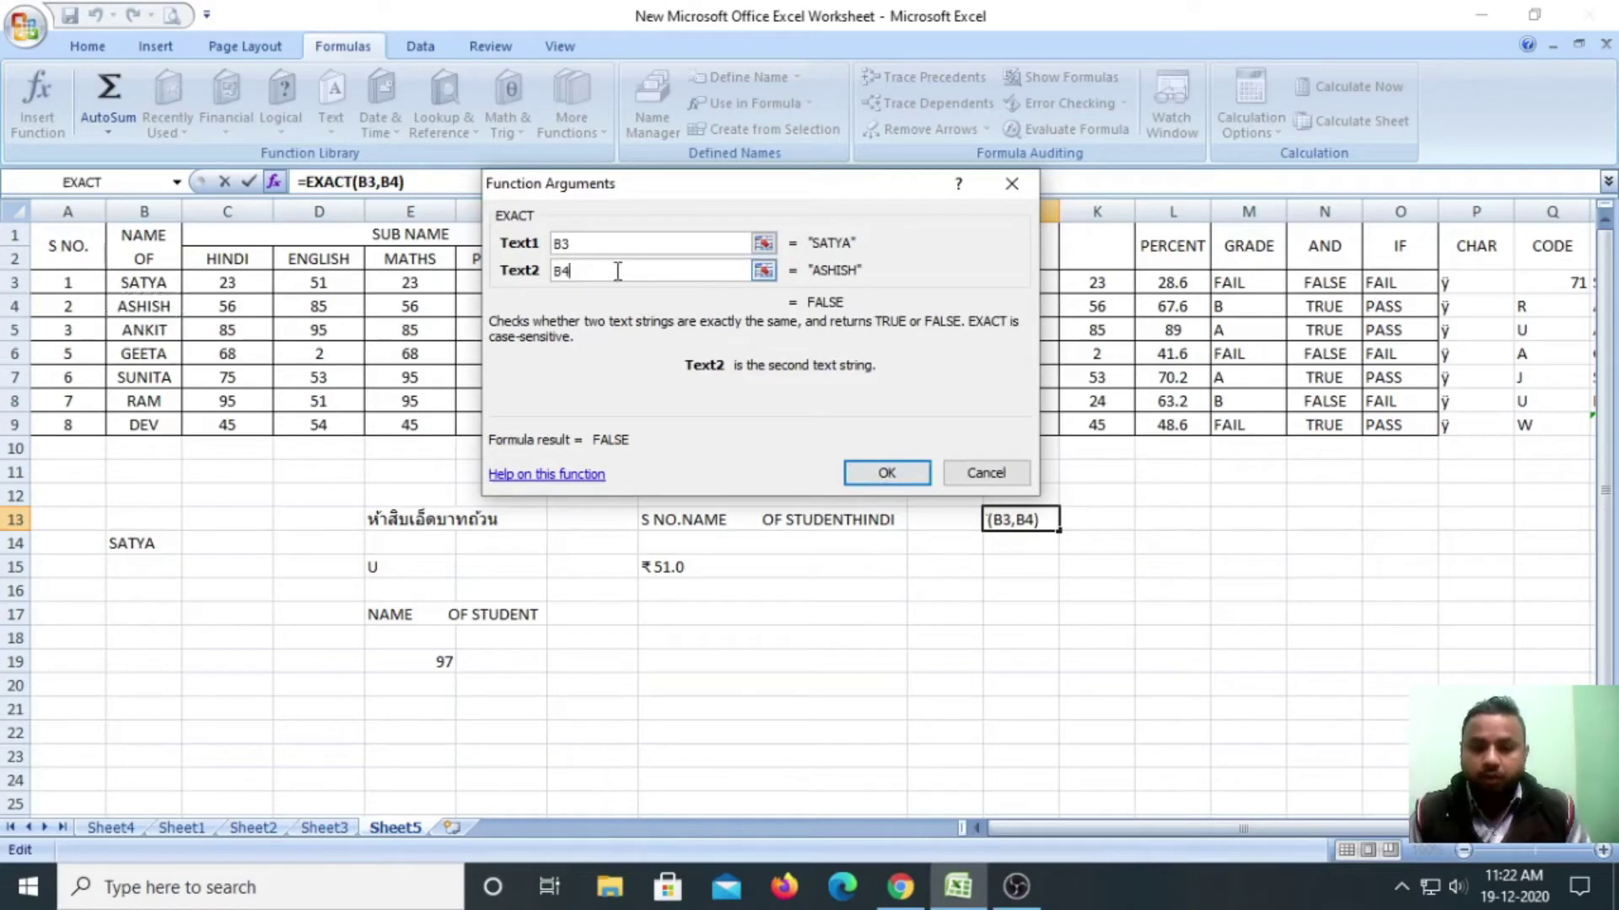
key("BackSpace")
key("BackSpace")
left_click(139, 569)
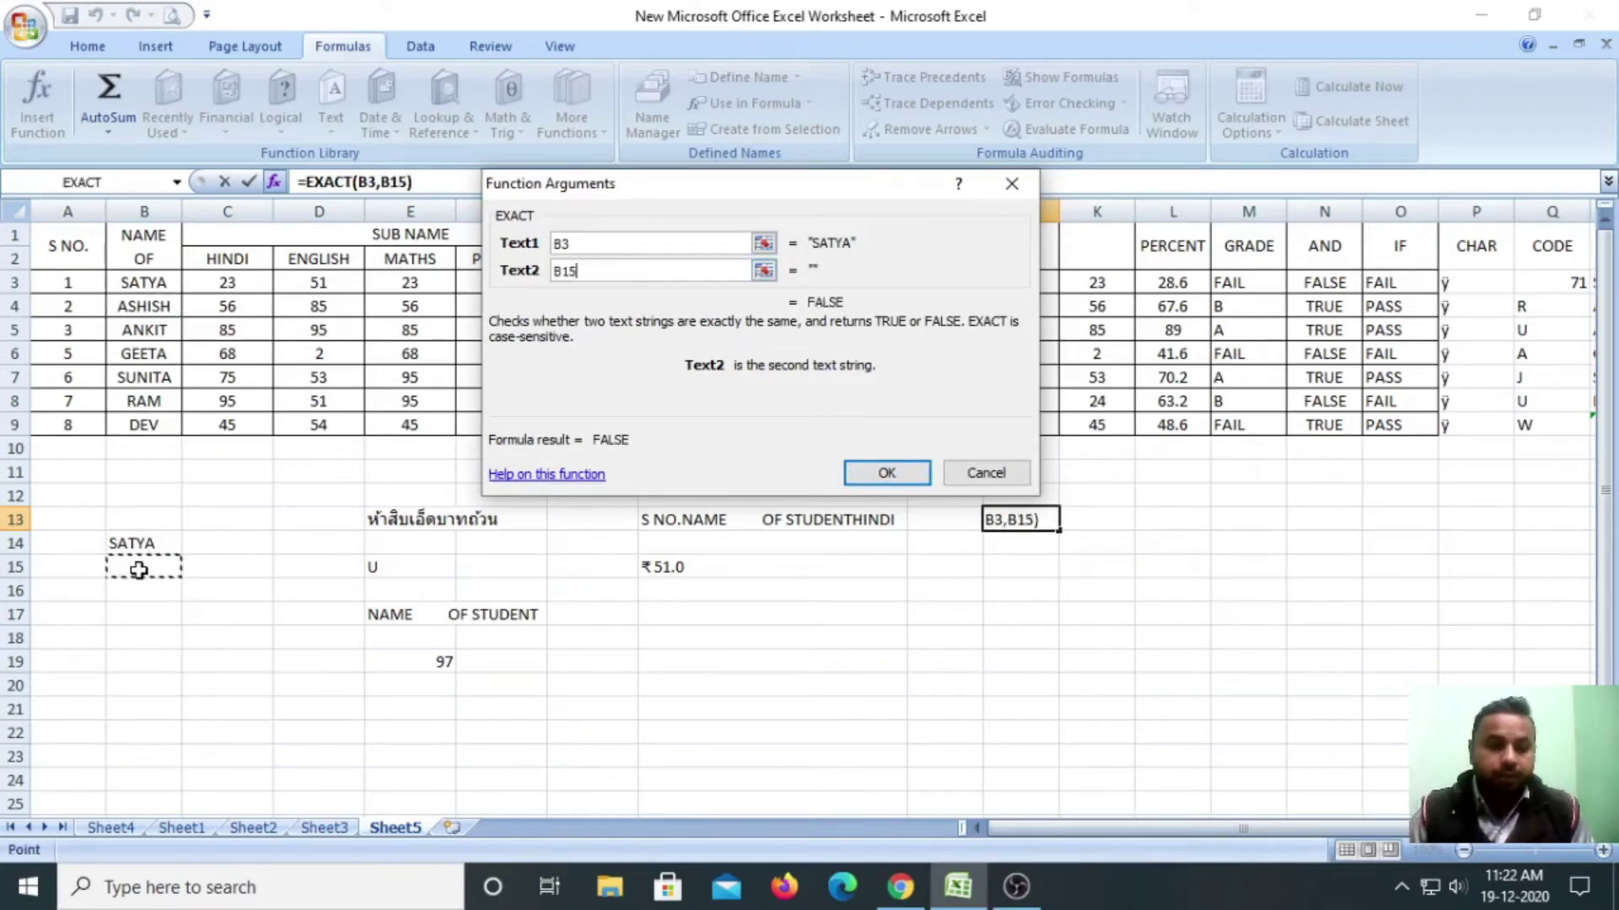
left_click(603, 270)
key("BackSpace")
key("BackSpace")
key("BackSpace")
left_click(127, 543)
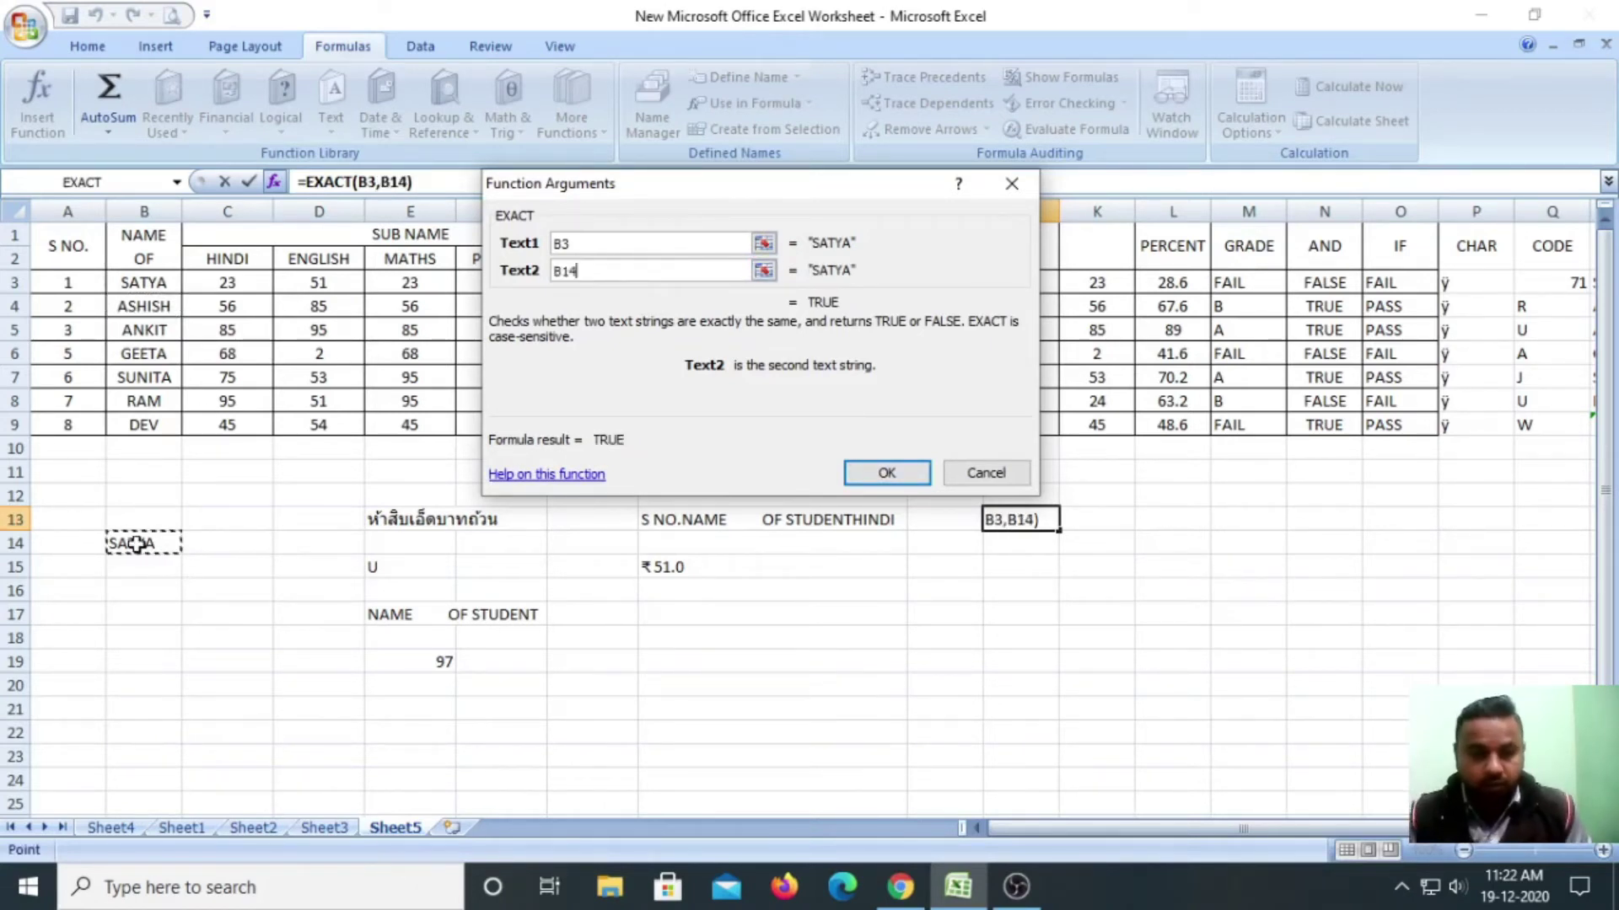
left_click(886, 472)
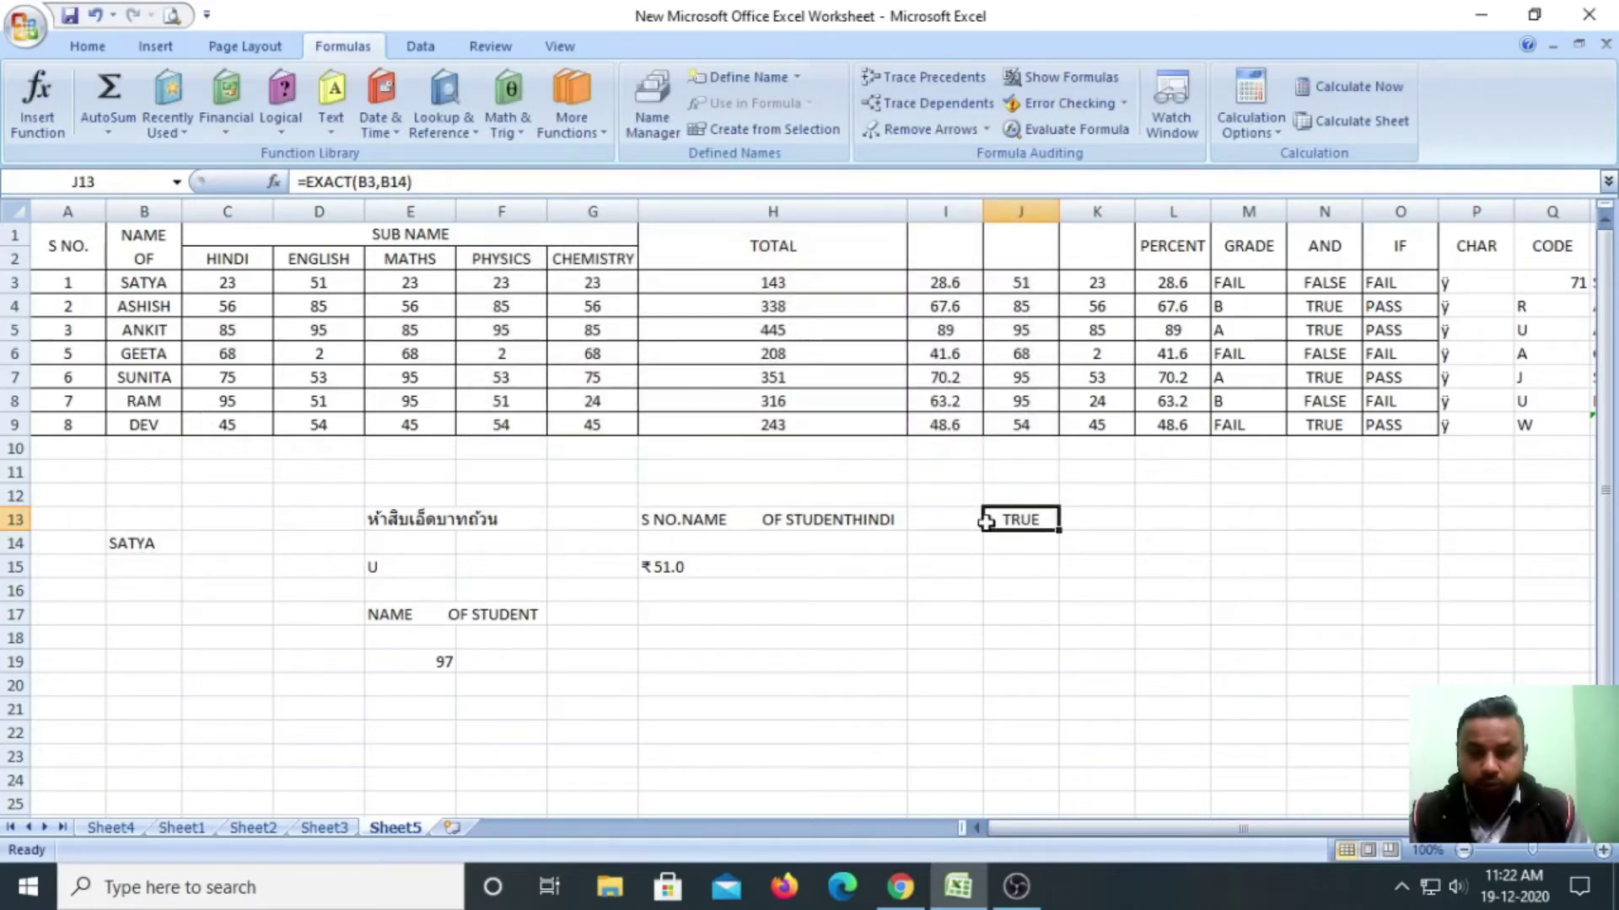
Enter the first student's name in lowercase letters in cell B16.
left_click(1016, 574)
left_click(118, 590)
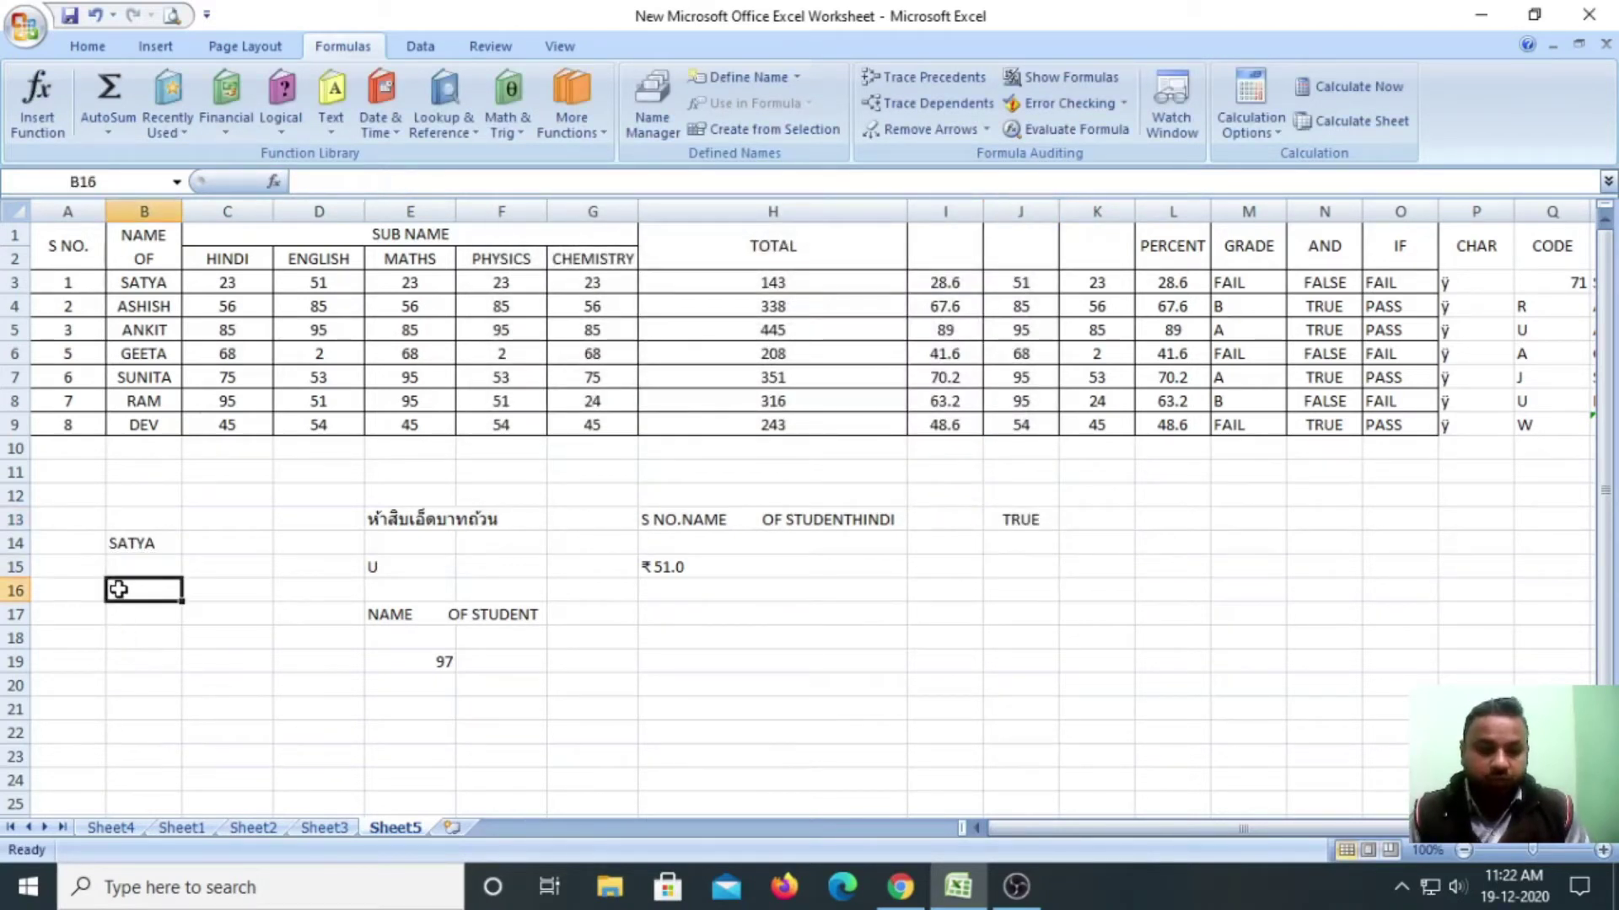
type("satya")
Insert an EXACT function in cell C22 that compares the uppercase name in B14 with the lowercase name in B16.
left_click(227, 731)
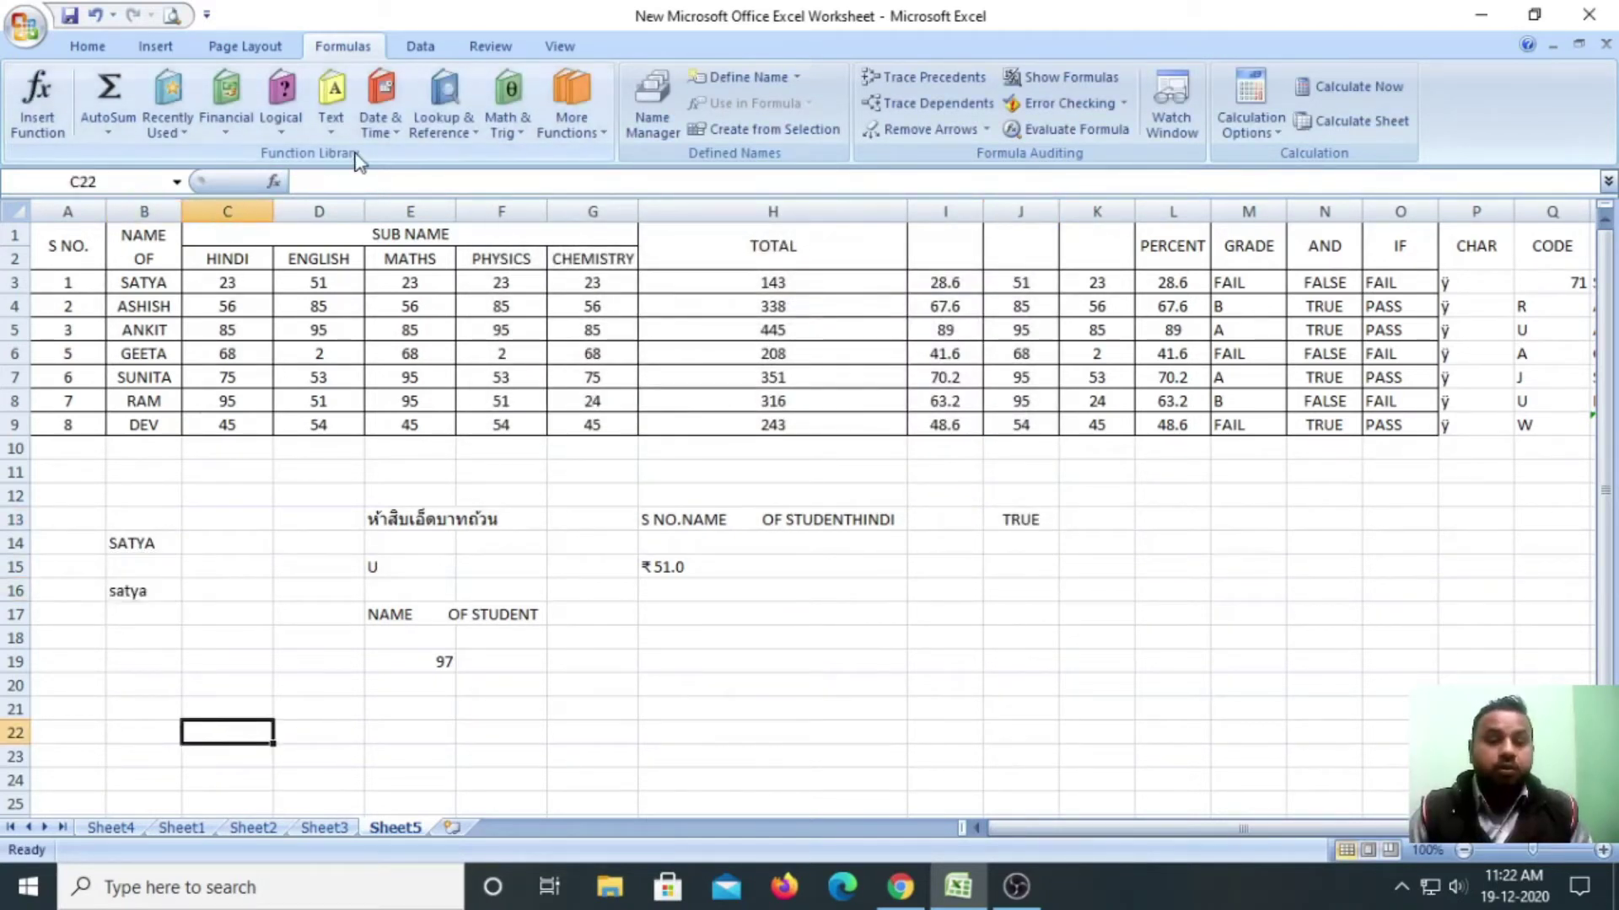
left_click(327, 133)
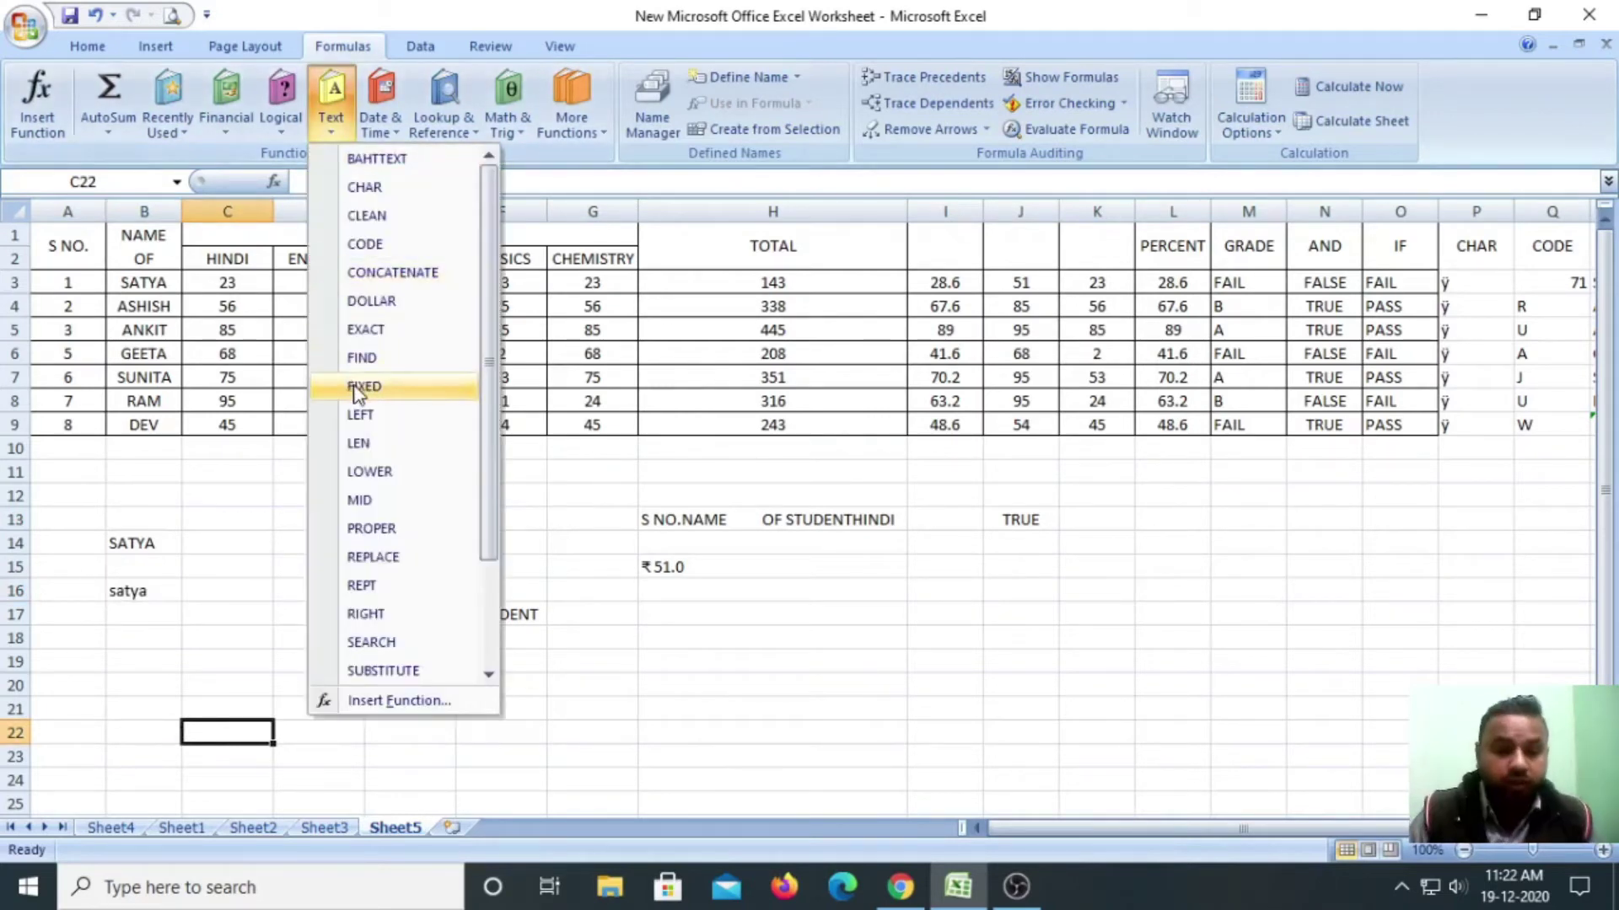
left_click(366, 329)
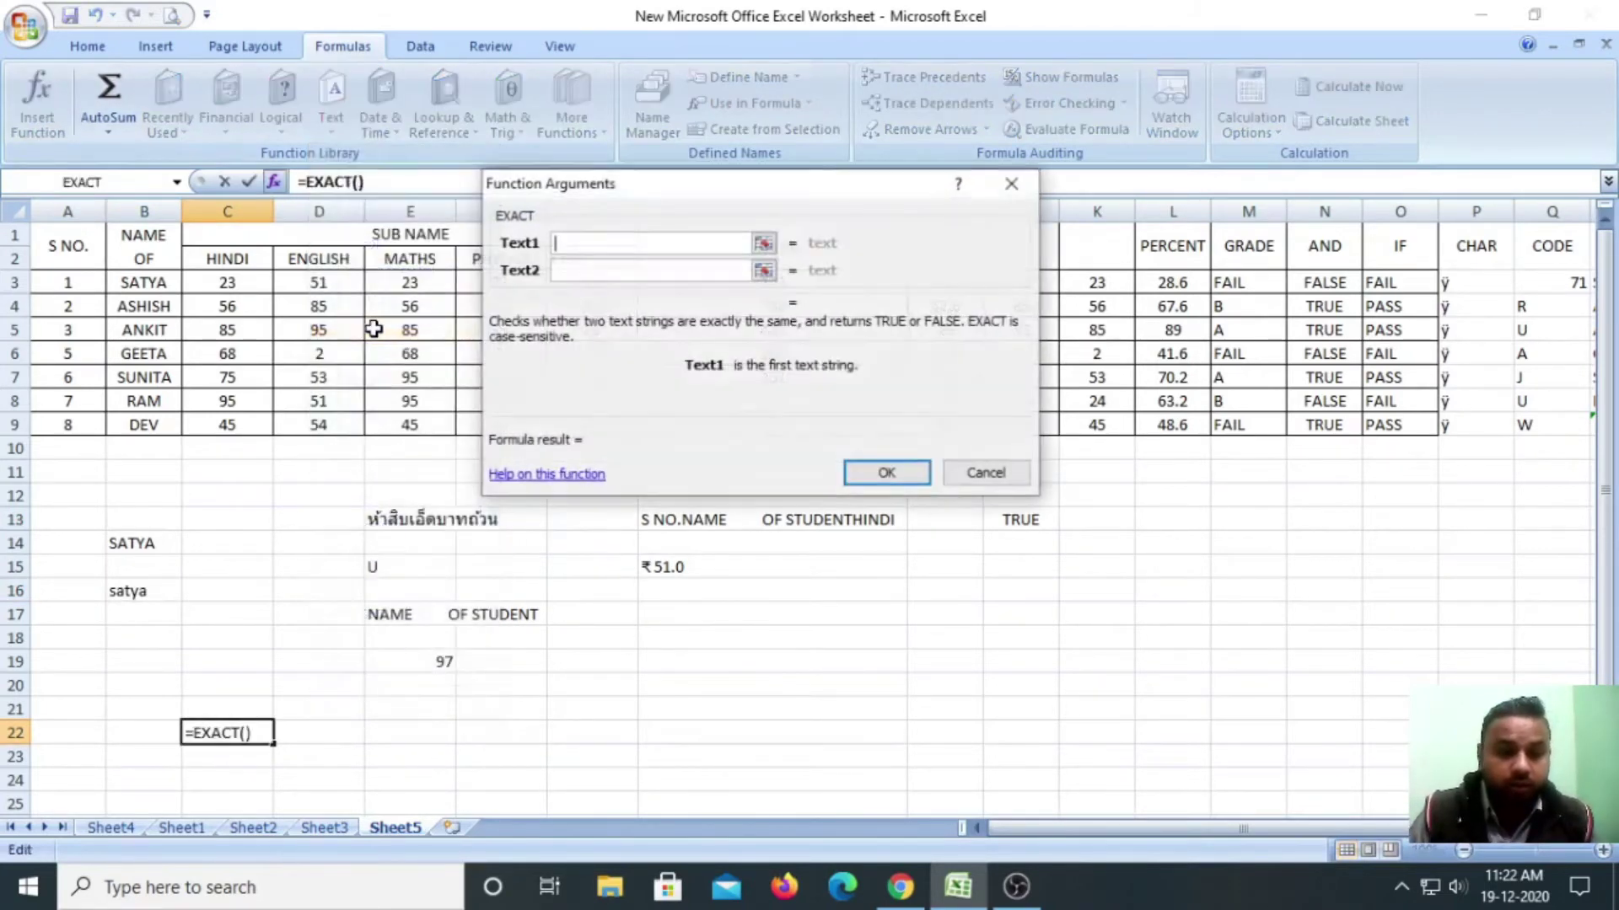
left_click(127, 543)
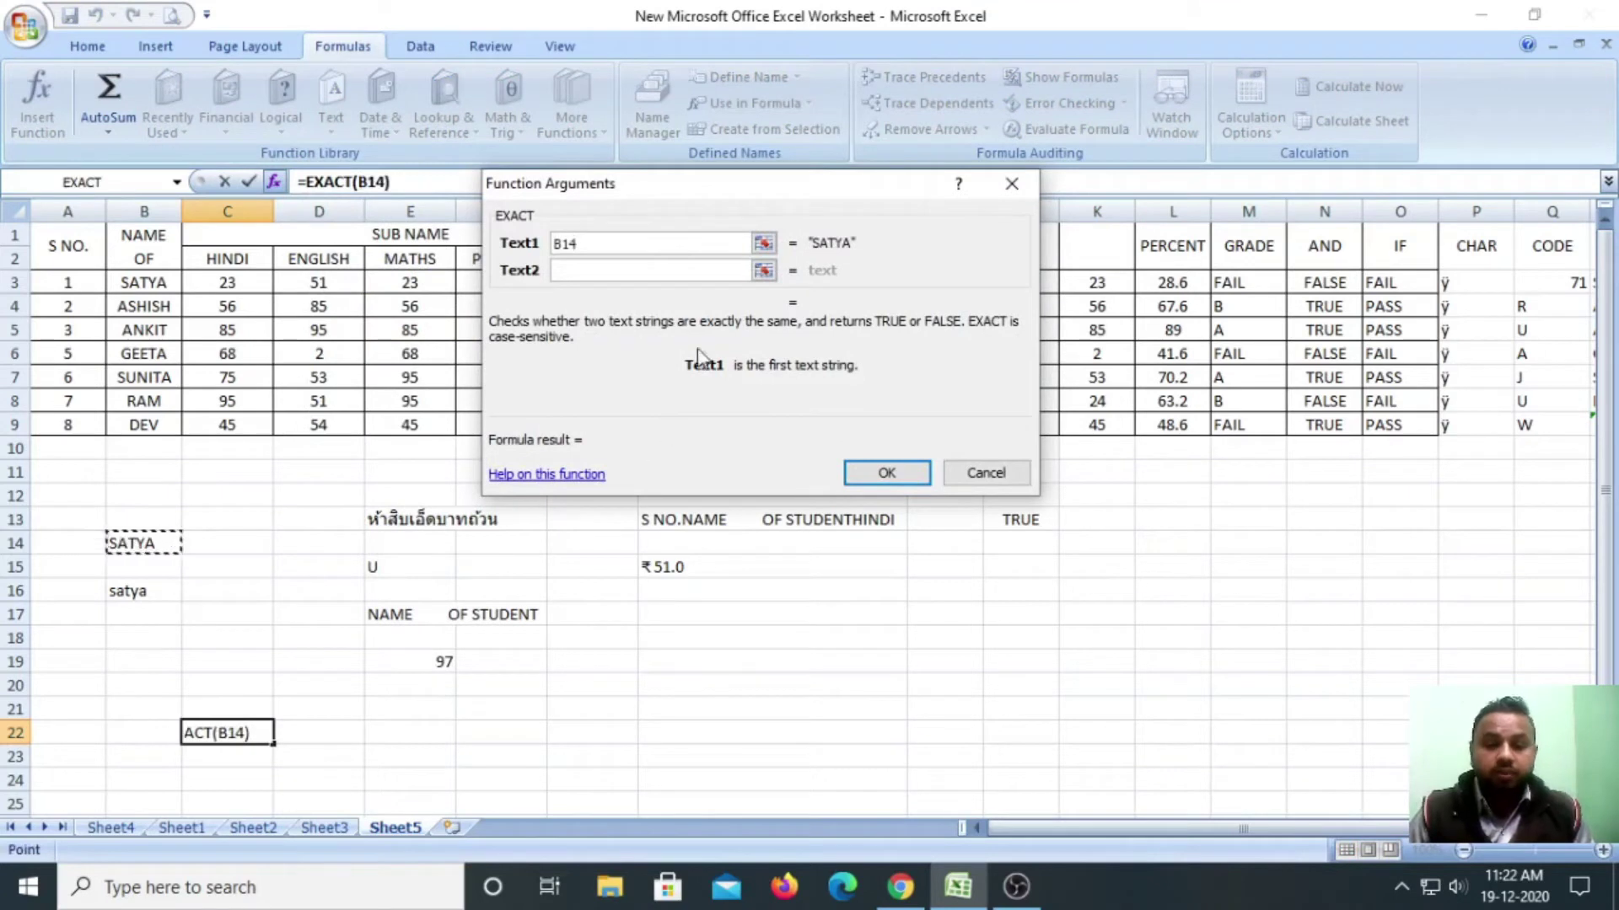
left_click(611, 270)
left_click(130, 590)
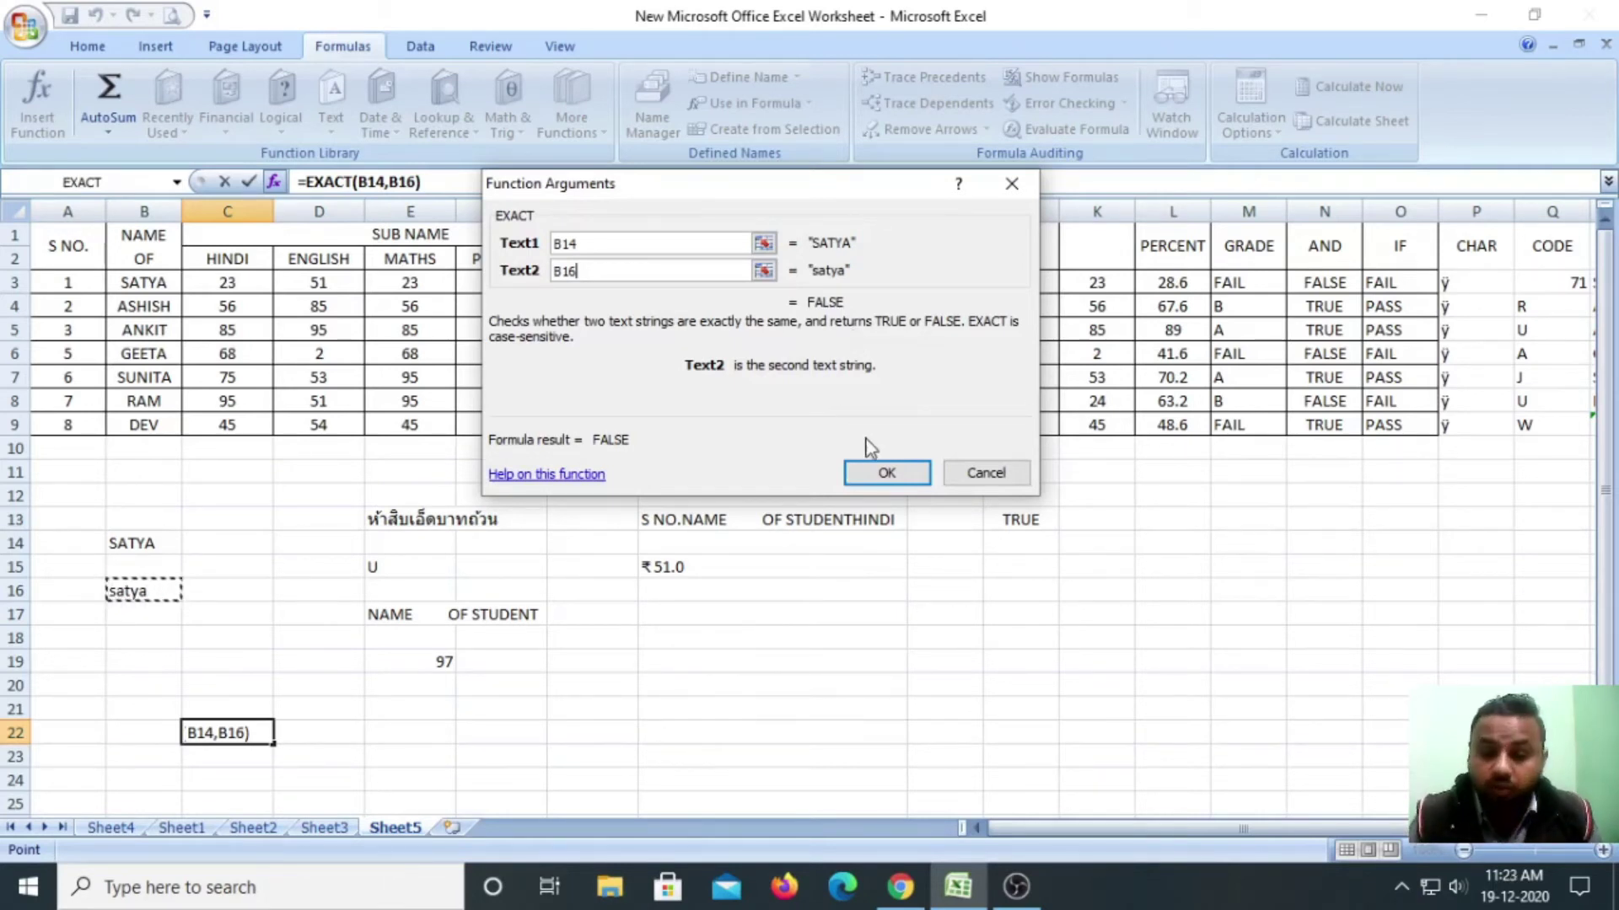
left_click(886, 473)
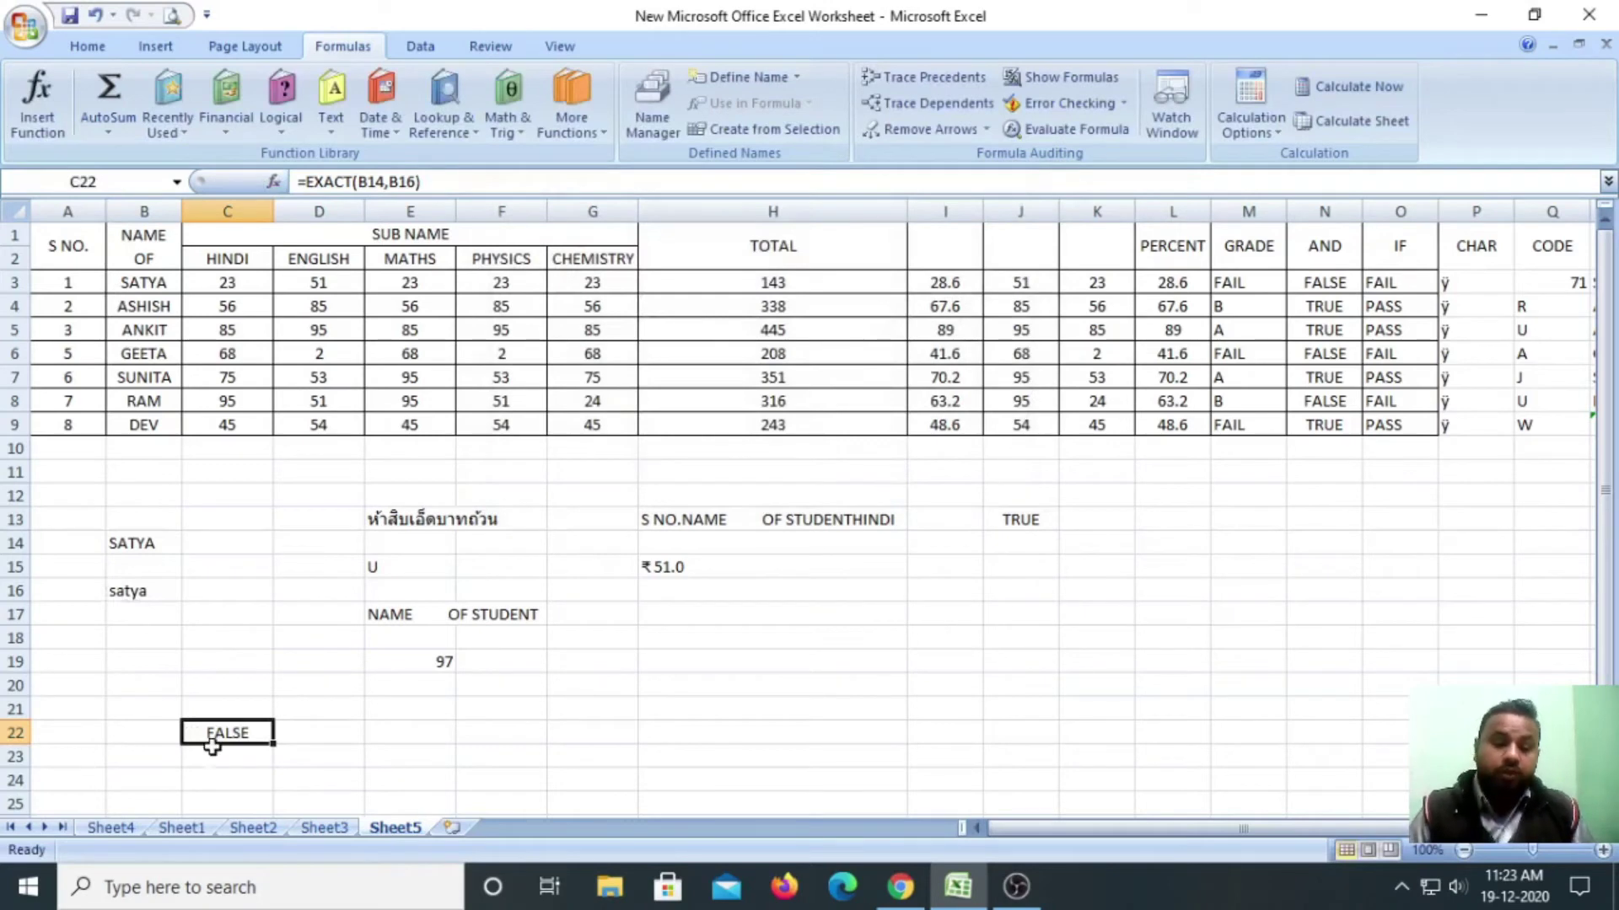
Set up a CONCATENATE function in cell H20 with the student names in B3 and B4 as its first two texts.
left_click(669, 682)
left_click(330, 103)
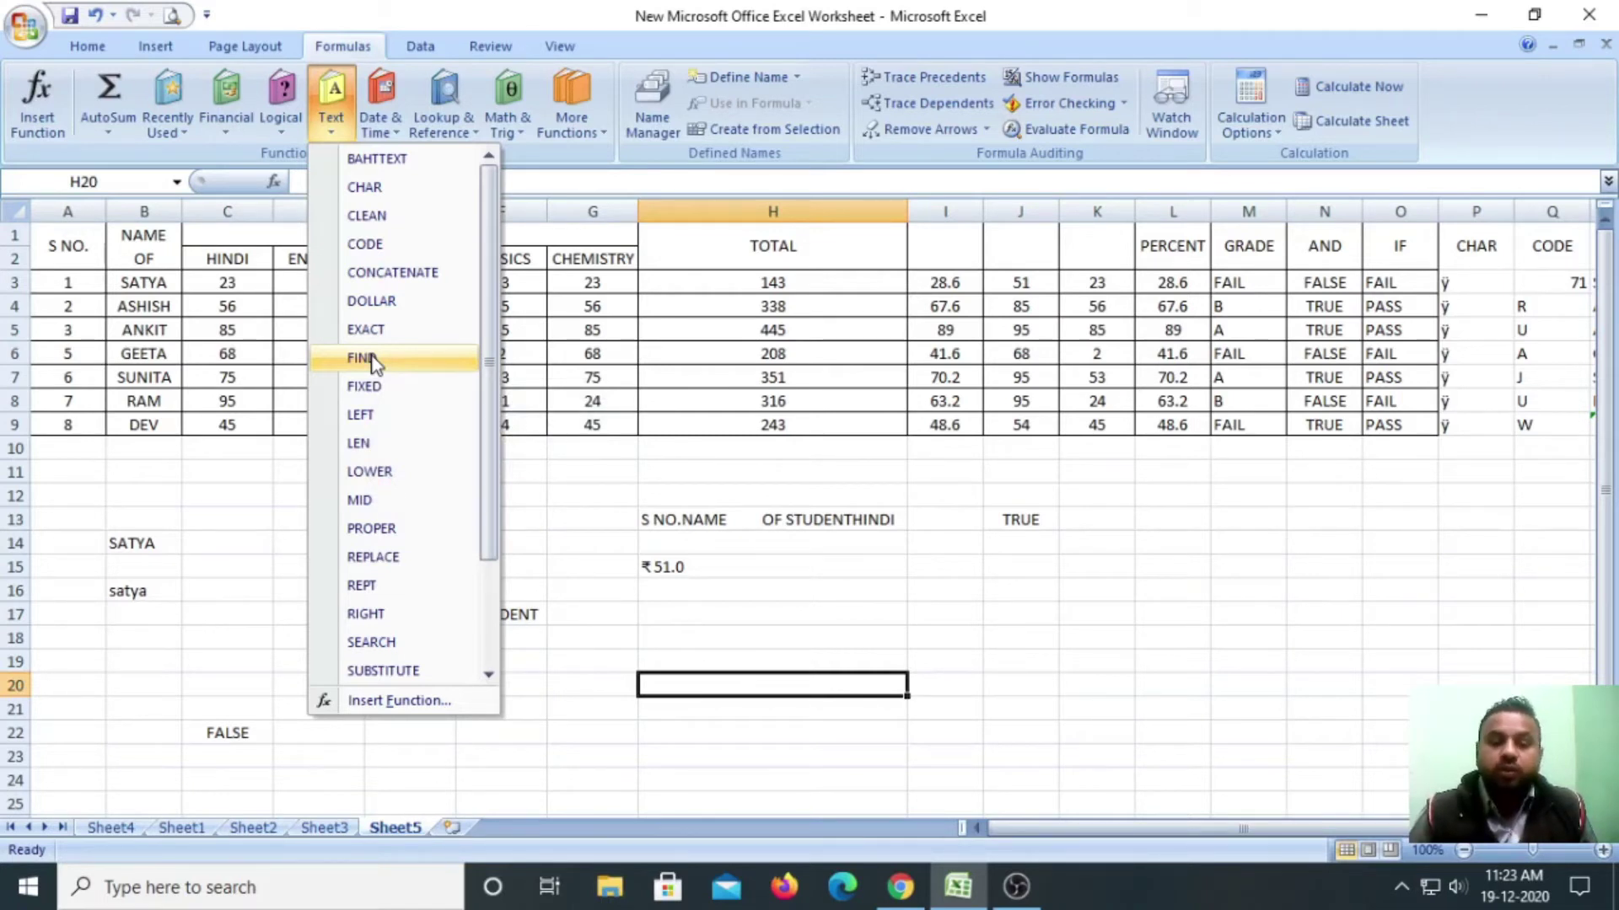
left_click(601, 512)
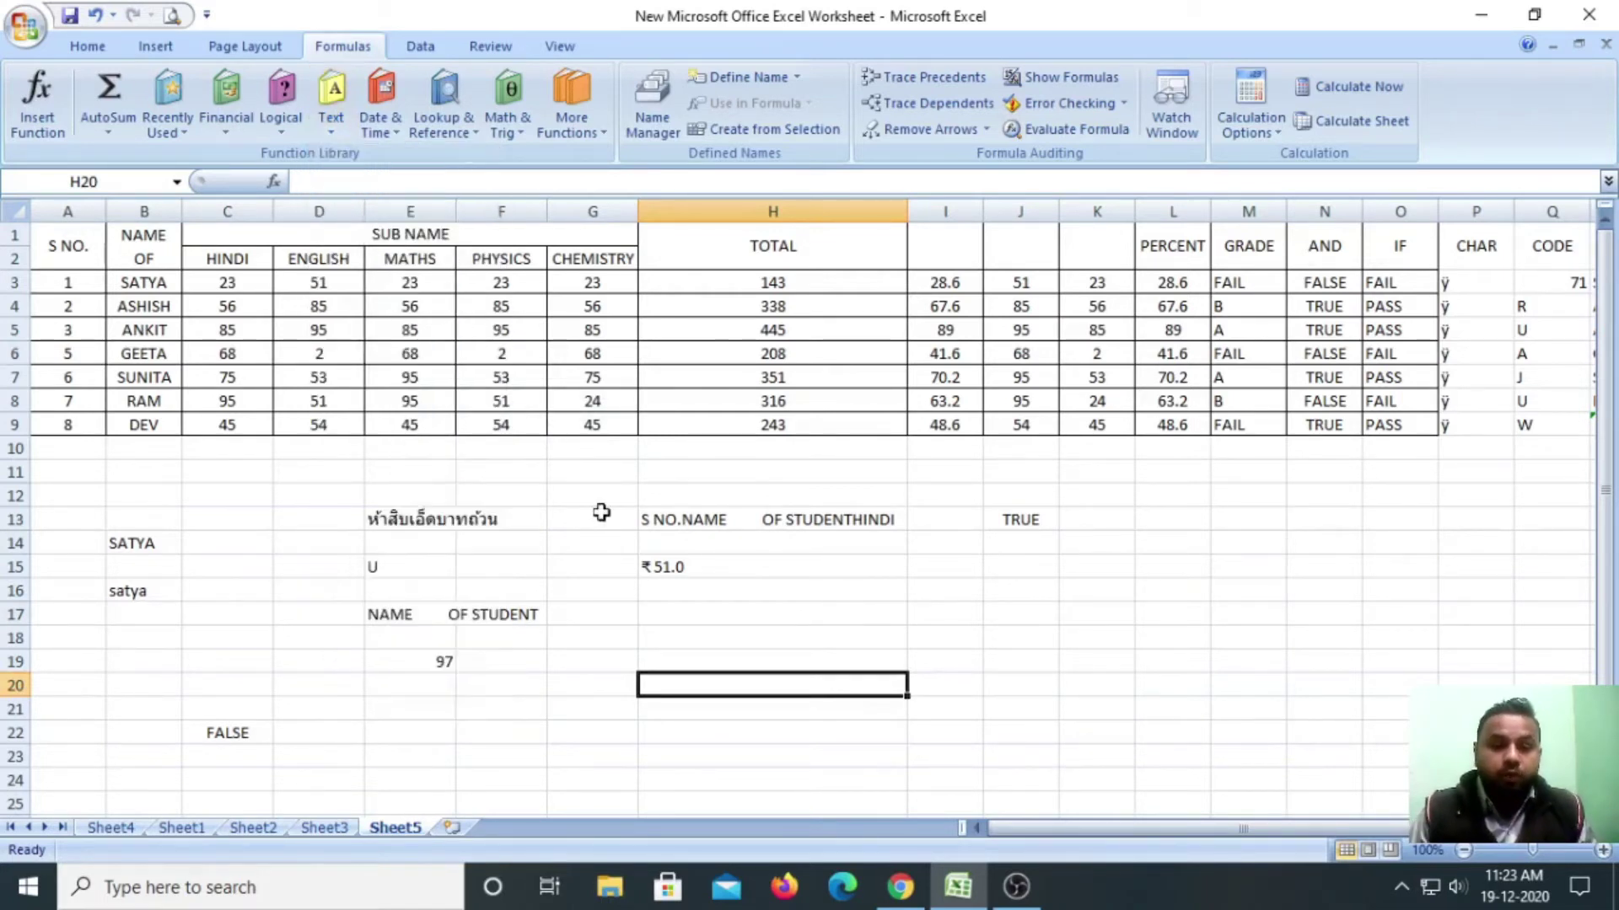
left_click(326, 130)
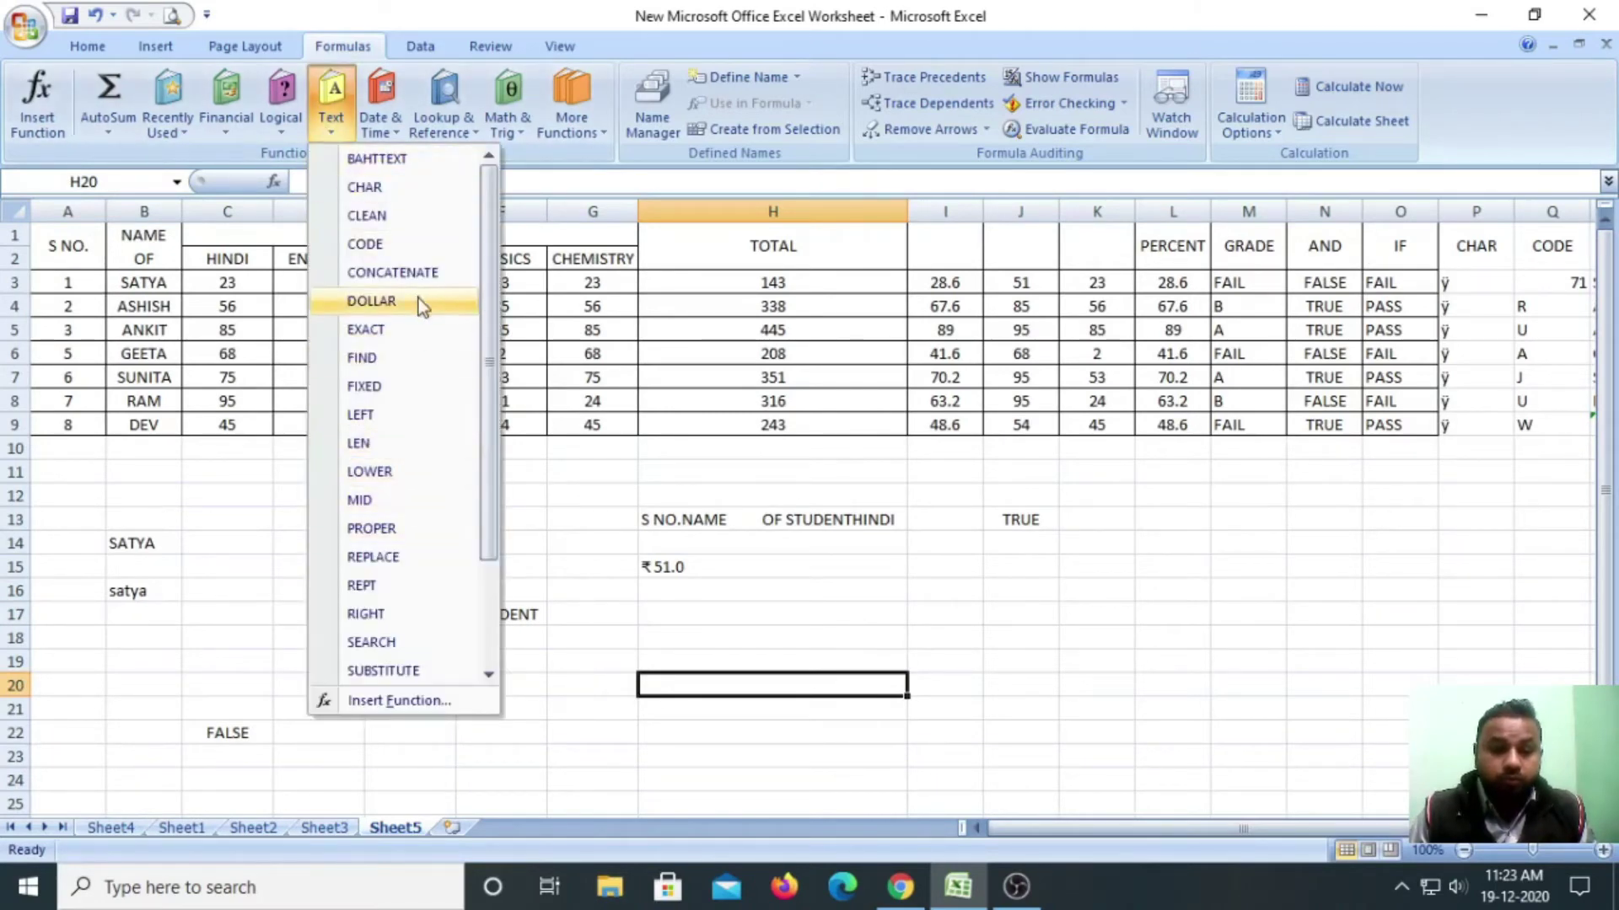
left_click(413, 273)
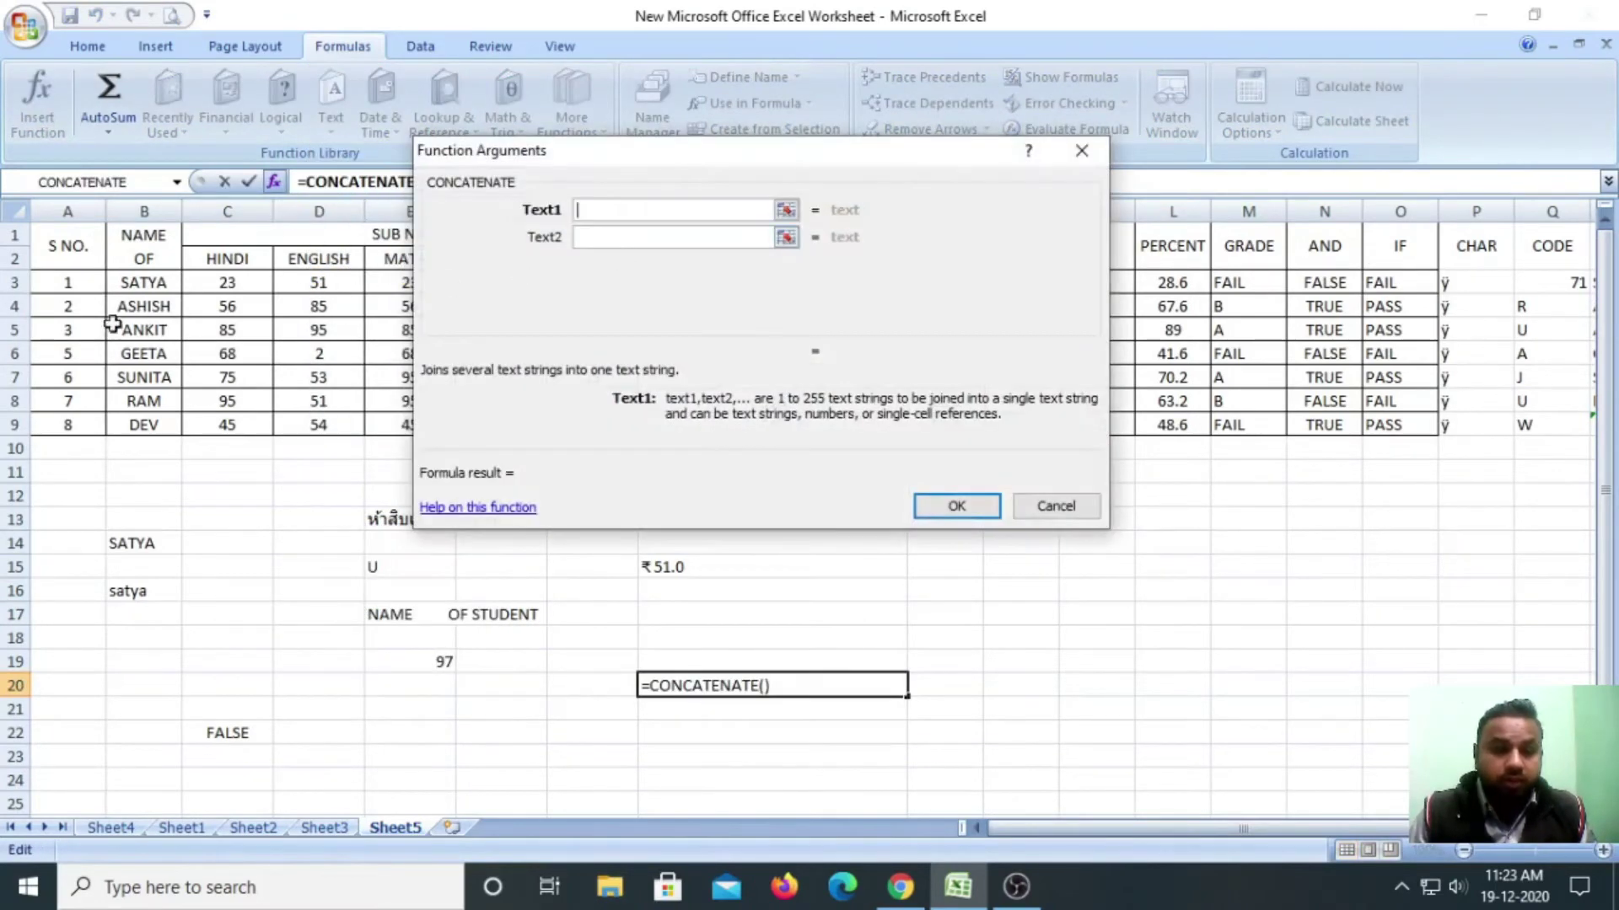
left_click(139, 283)
key("Tab")
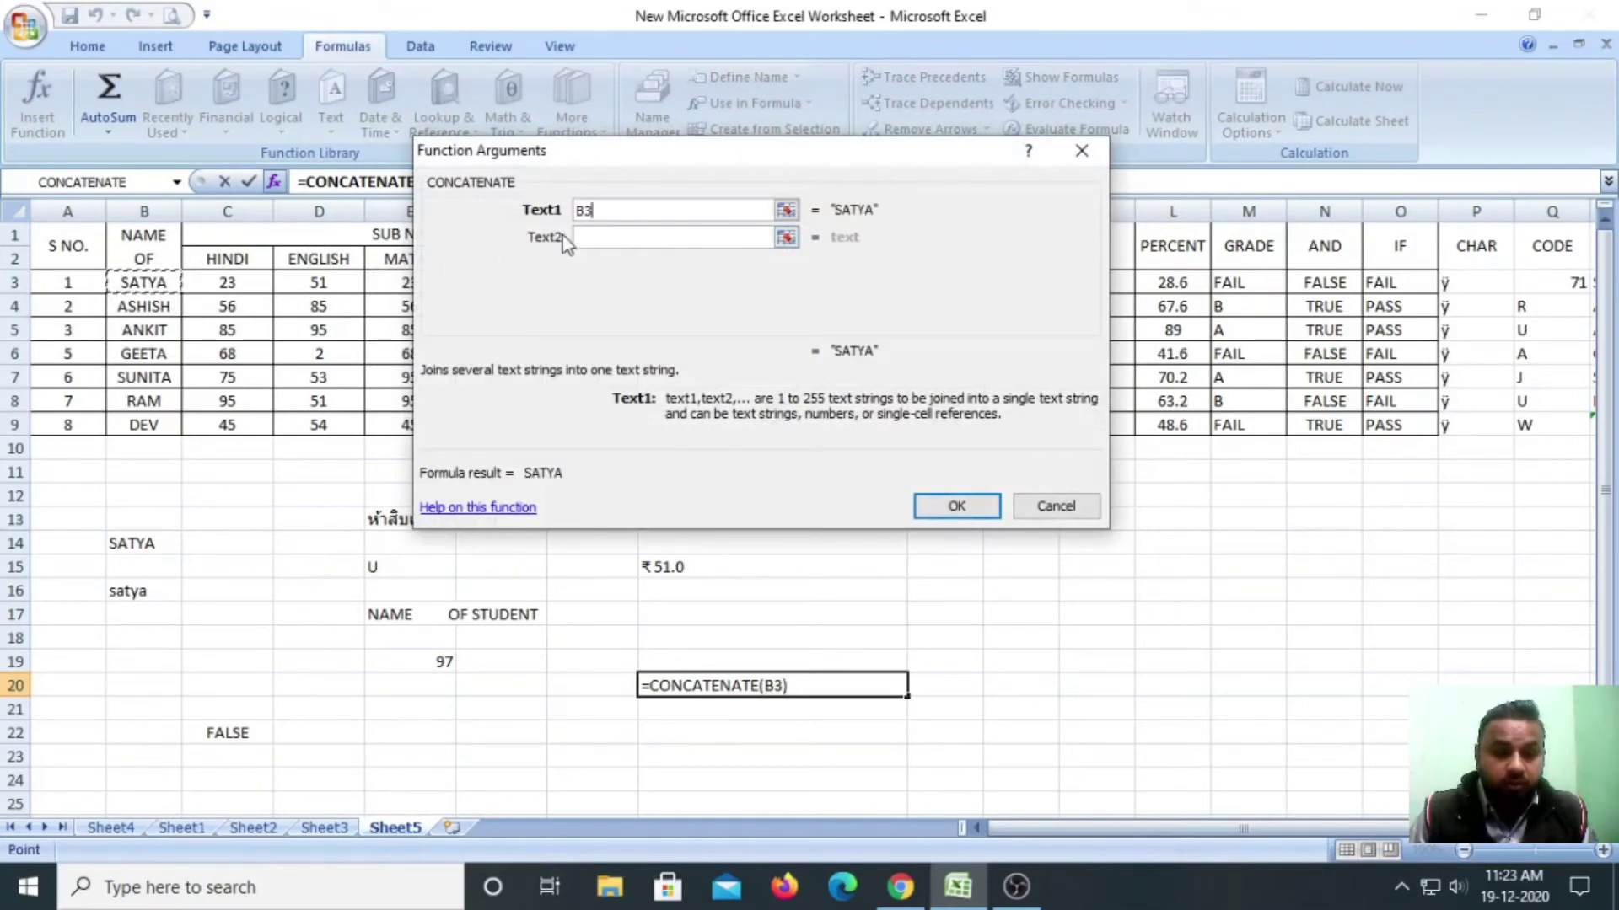
left_click(160, 305)
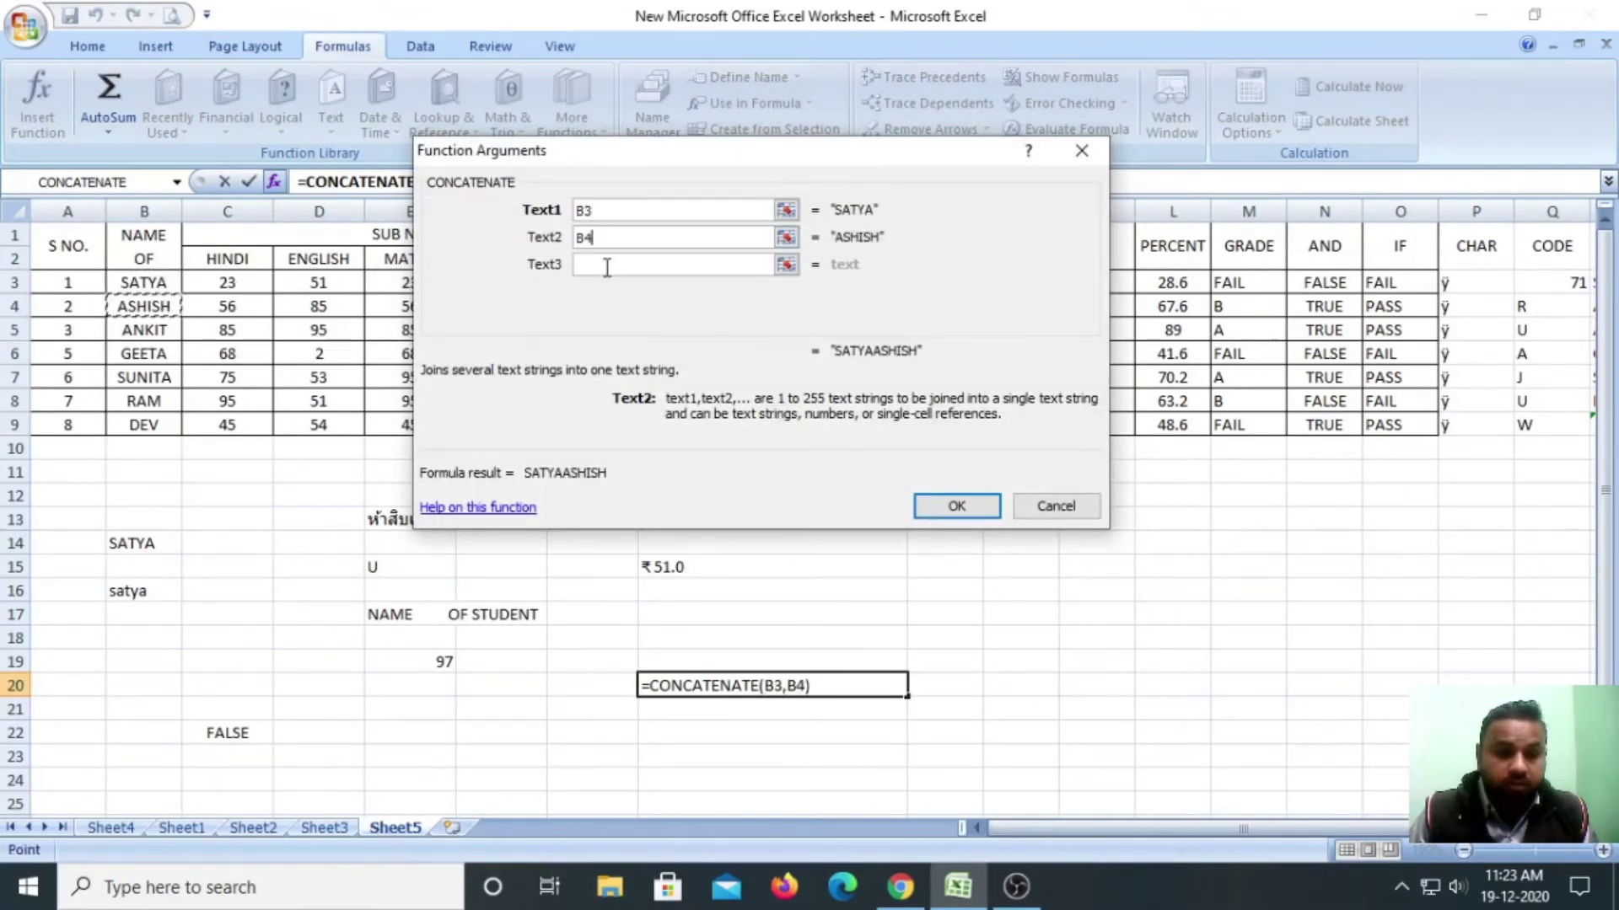
Add the names in B5, B6 and B7 as further texts of the CONCATENATE function and insert it.
left_click(607, 264)
left_click(135, 333)
key("Tab")
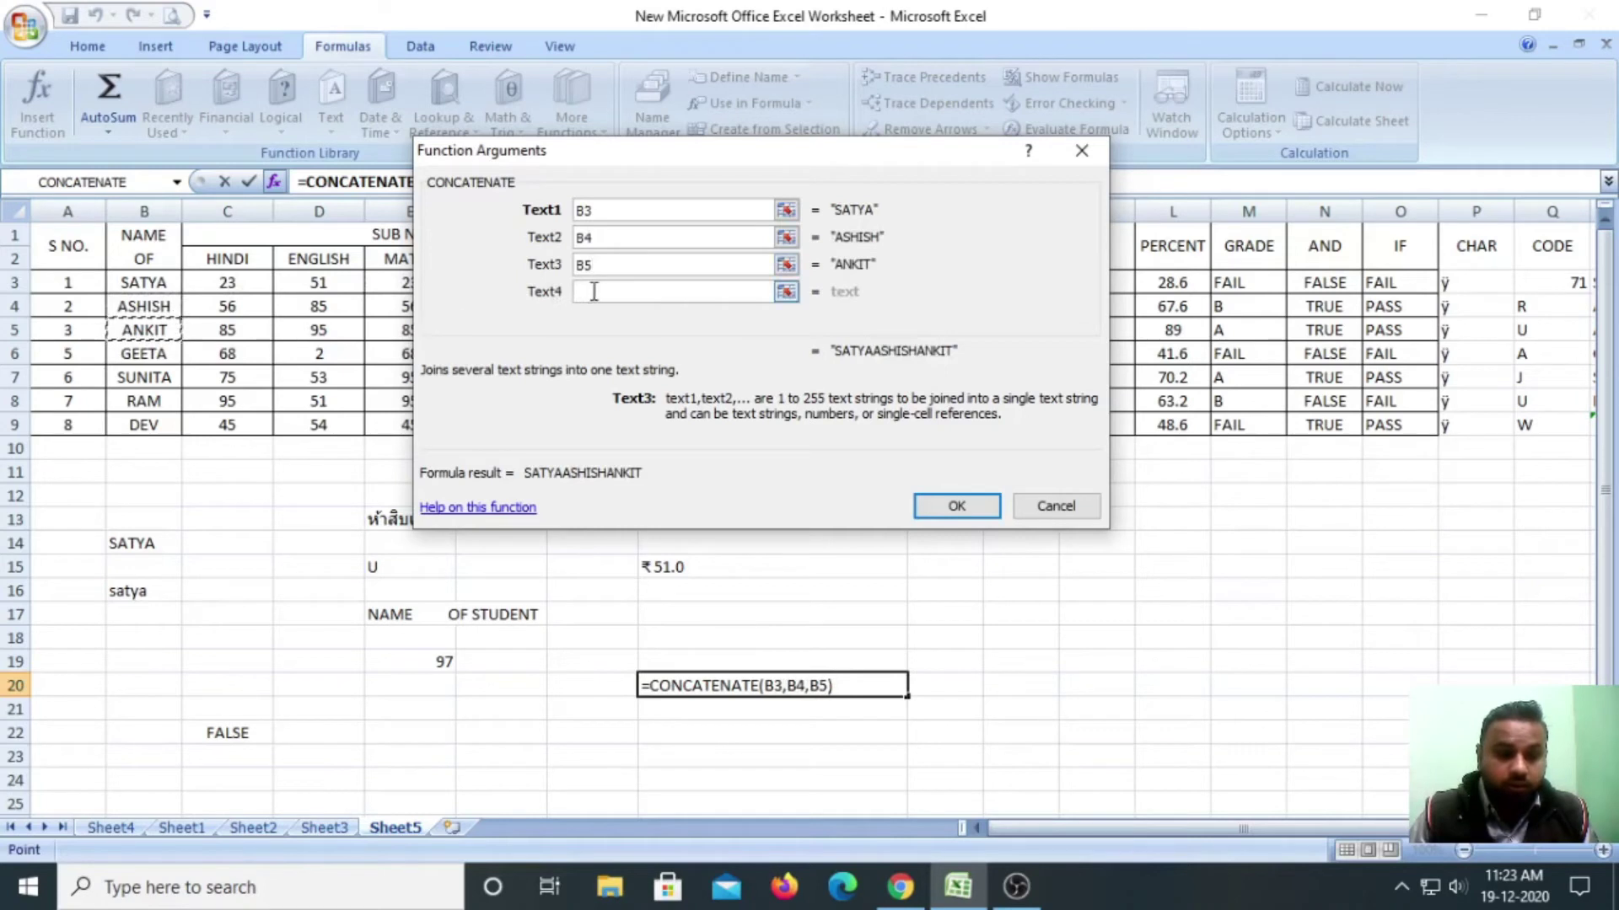
left_click(145, 354)
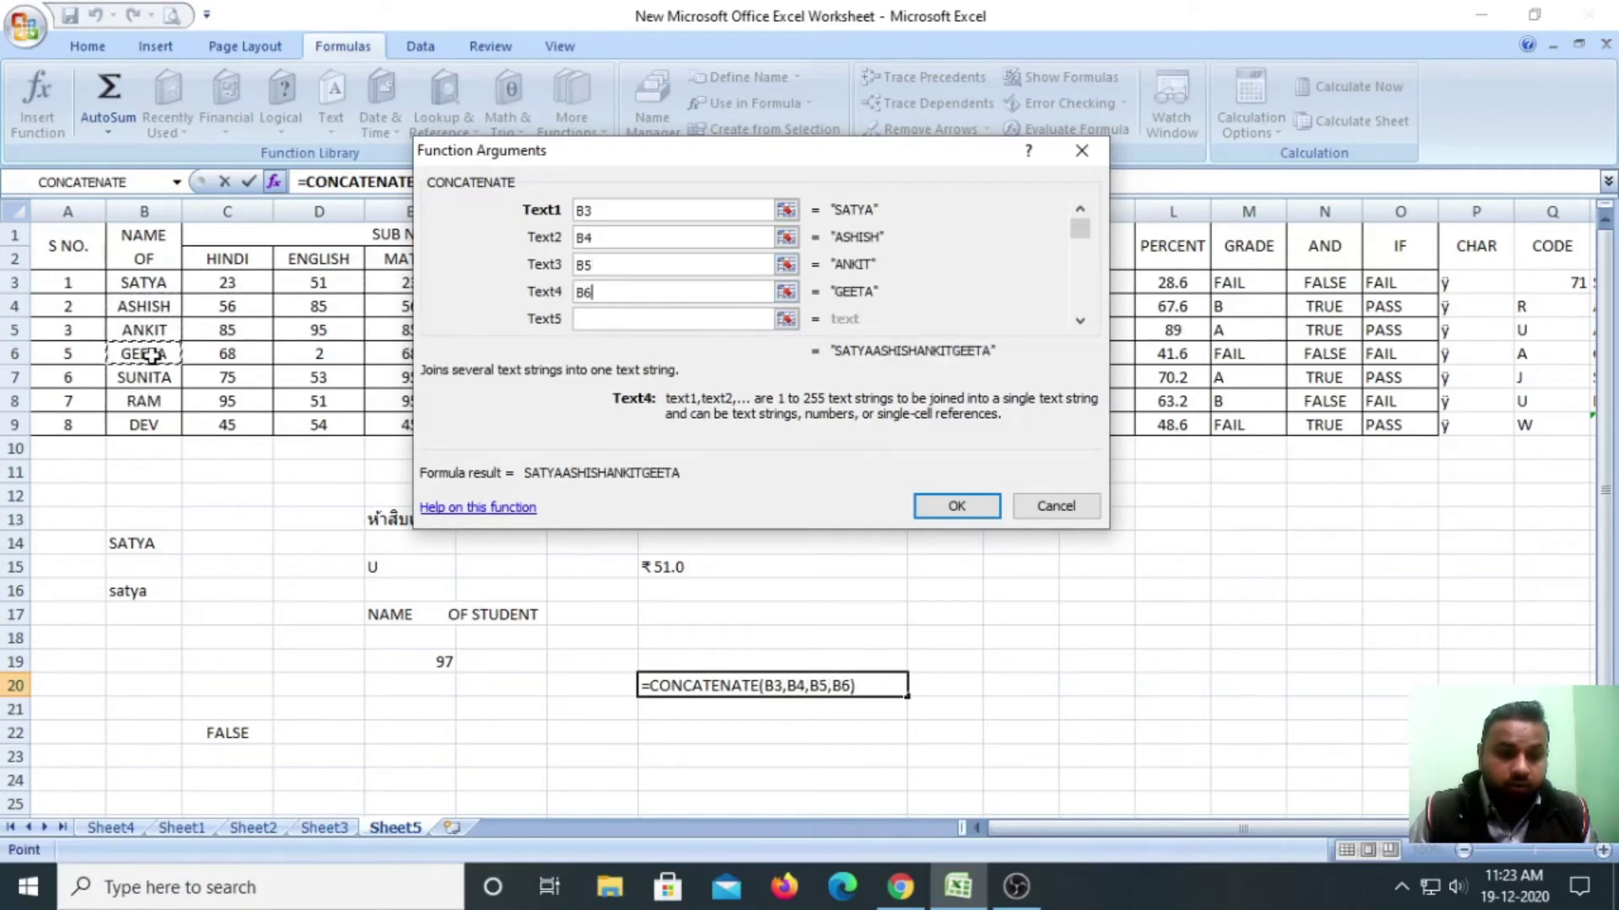
key("Tab")
left_click(151, 378)
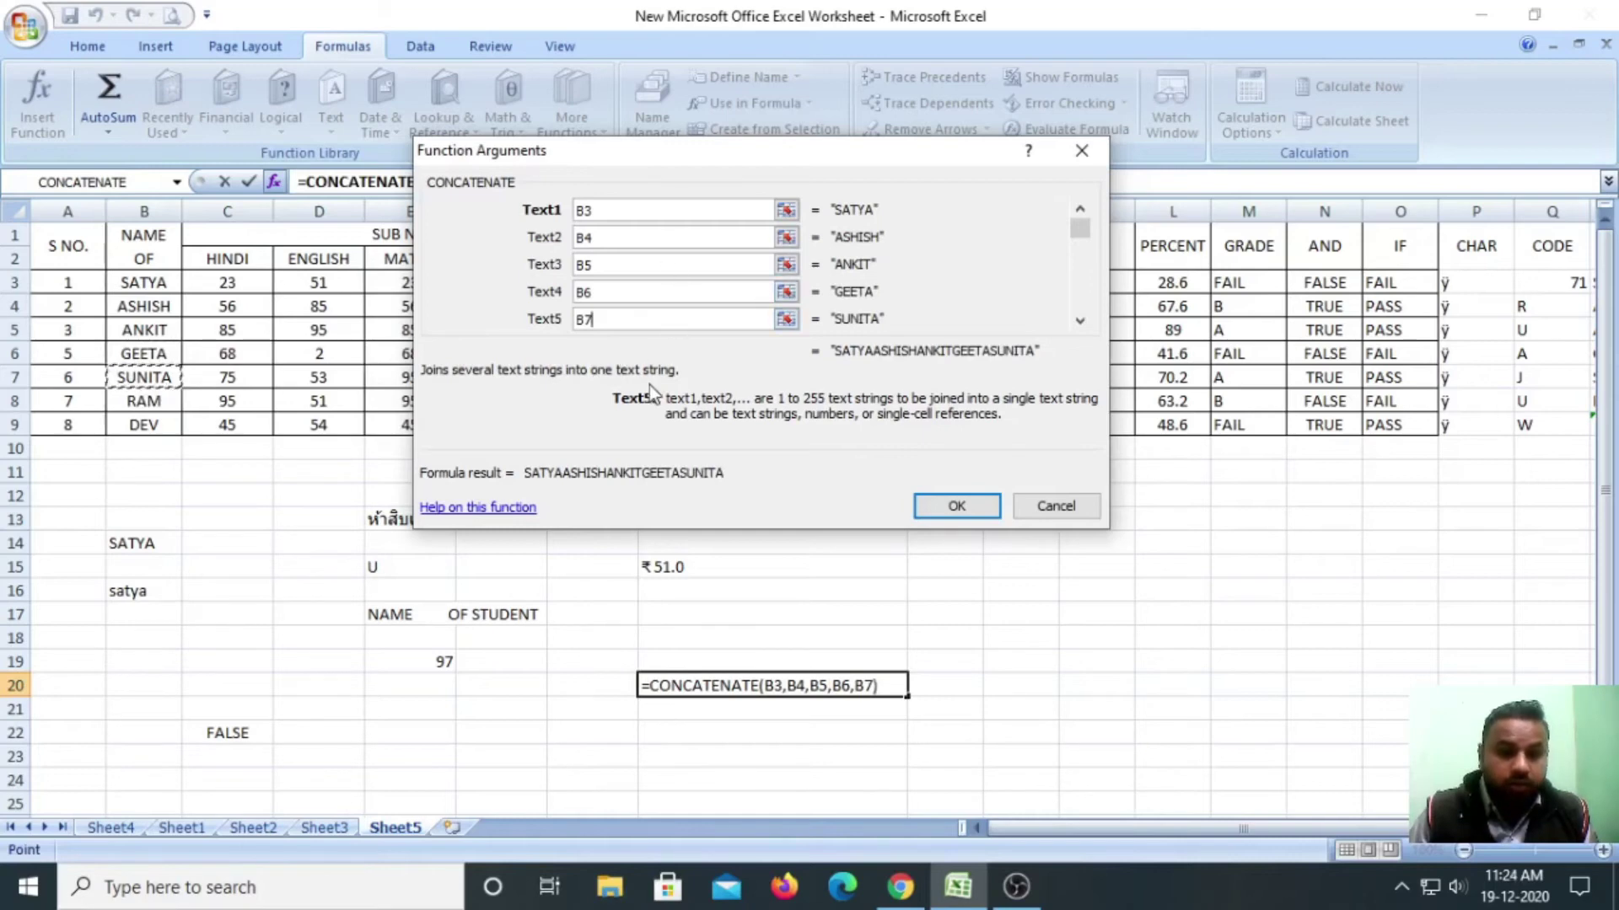
left_click(953, 506)
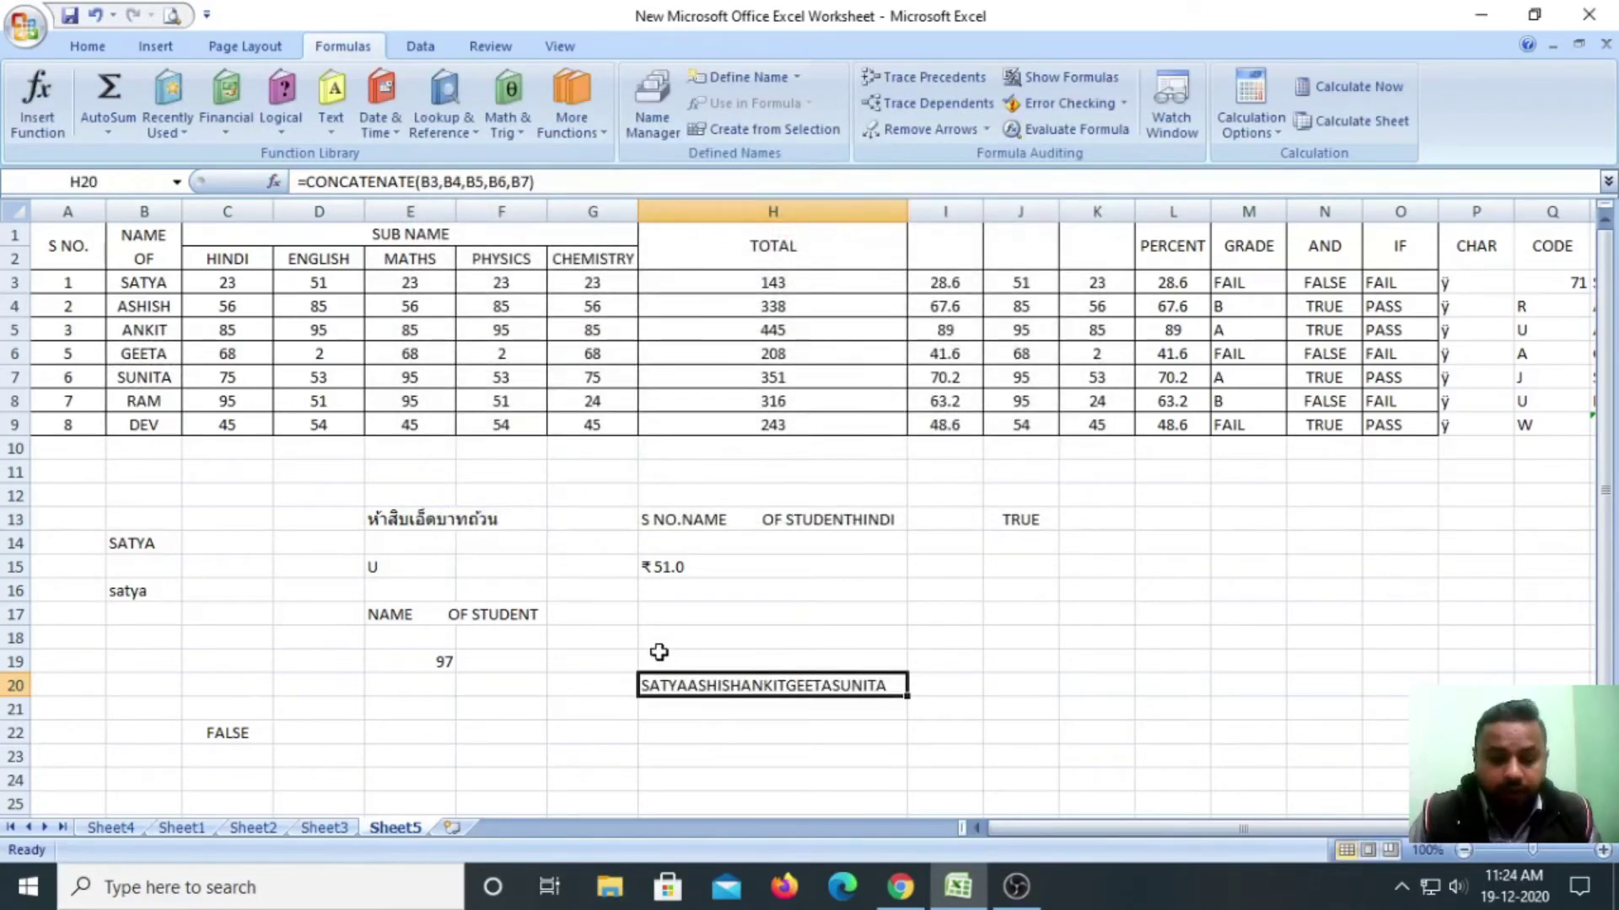
Insert a FIND function in H19 that locates the name in B5 within the joined text in H17.
left_click(326, 132)
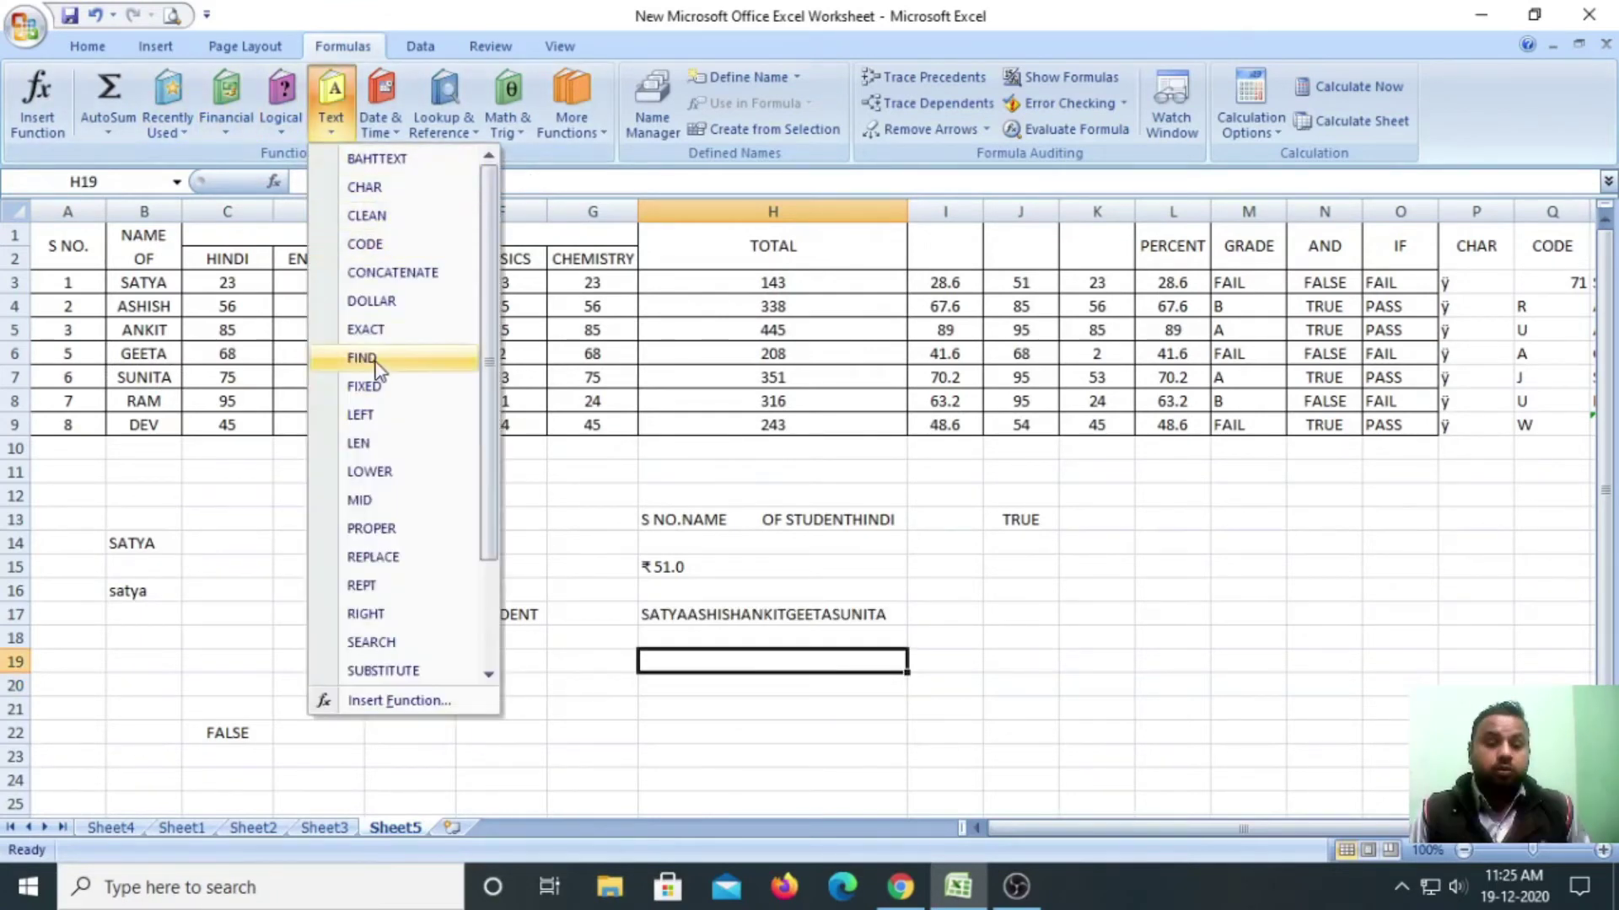
left_click(361, 357)
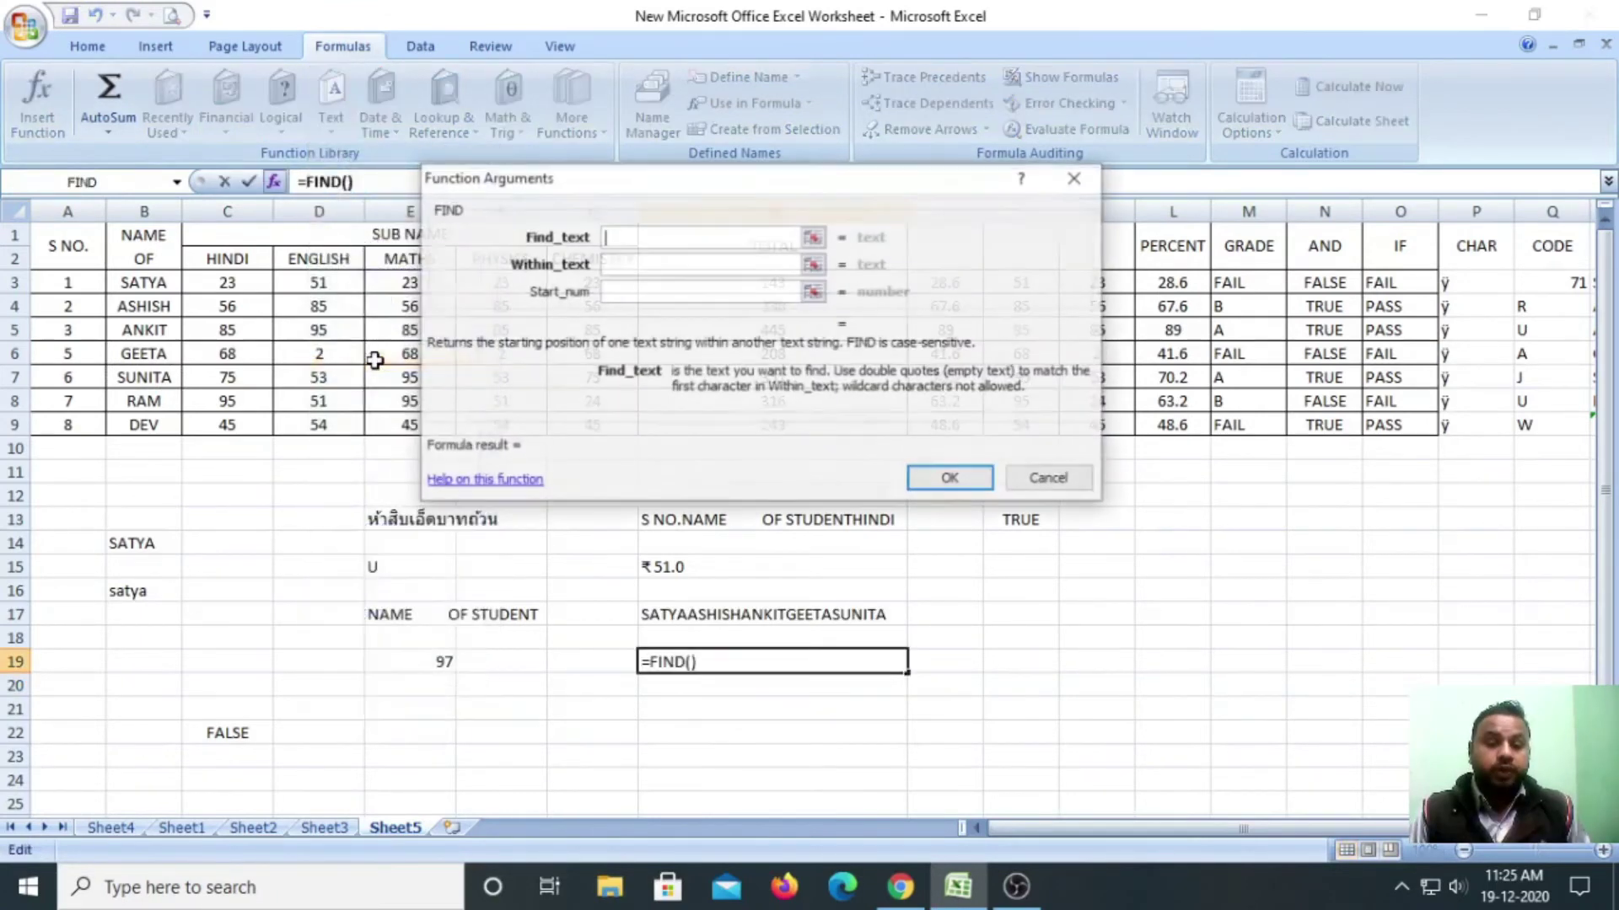
left_click(145, 340)
left_click(622, 266)
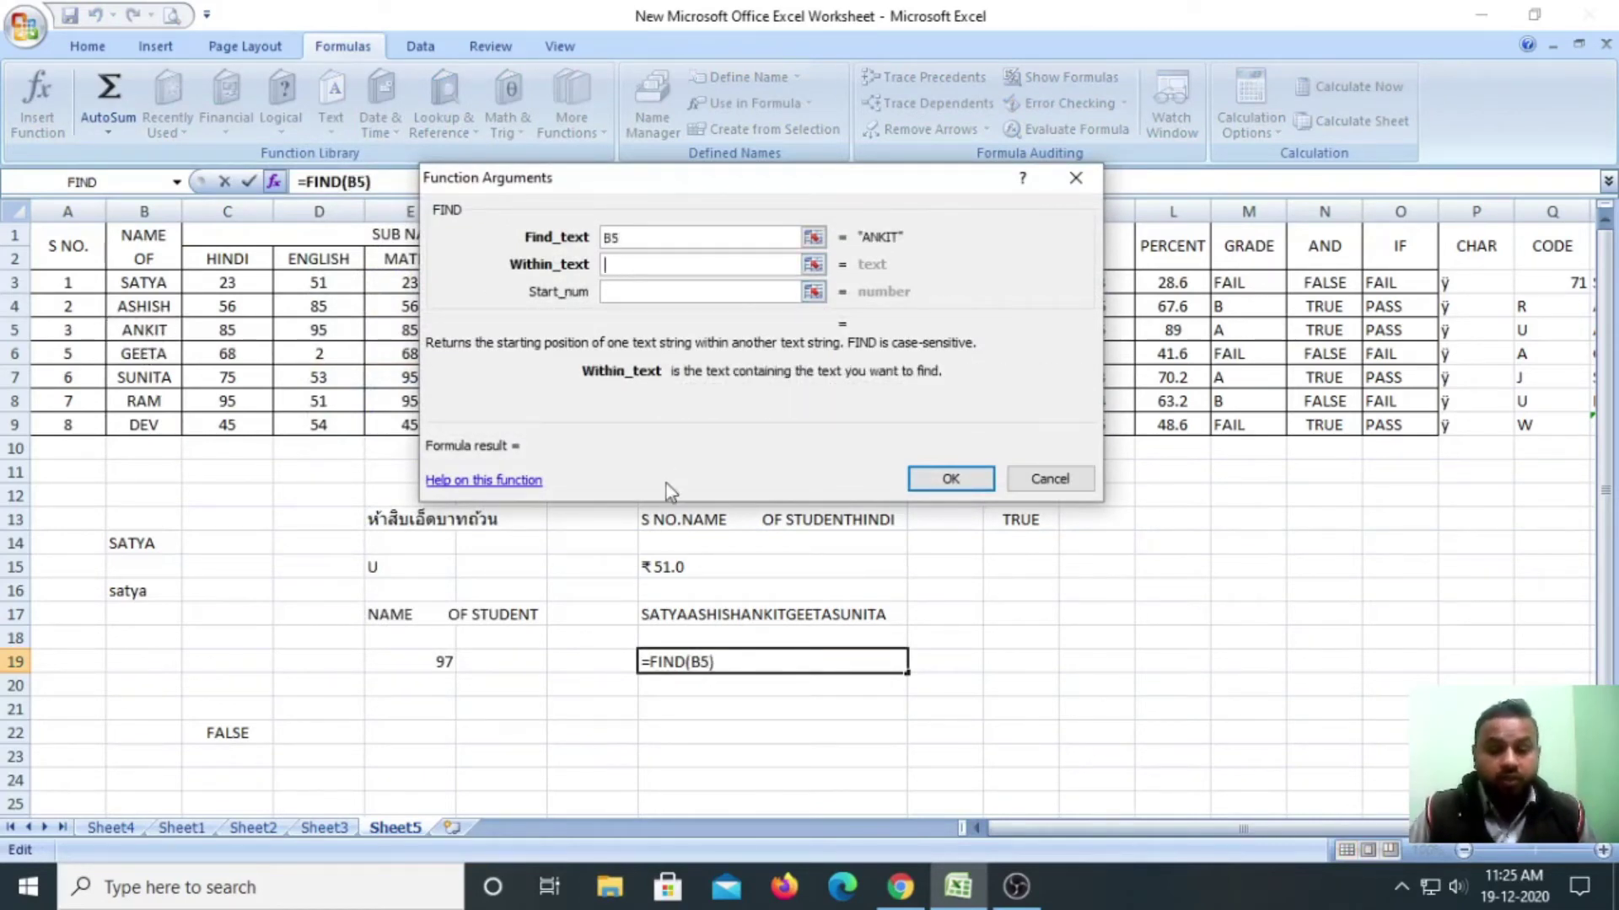
left_click(699, 613)
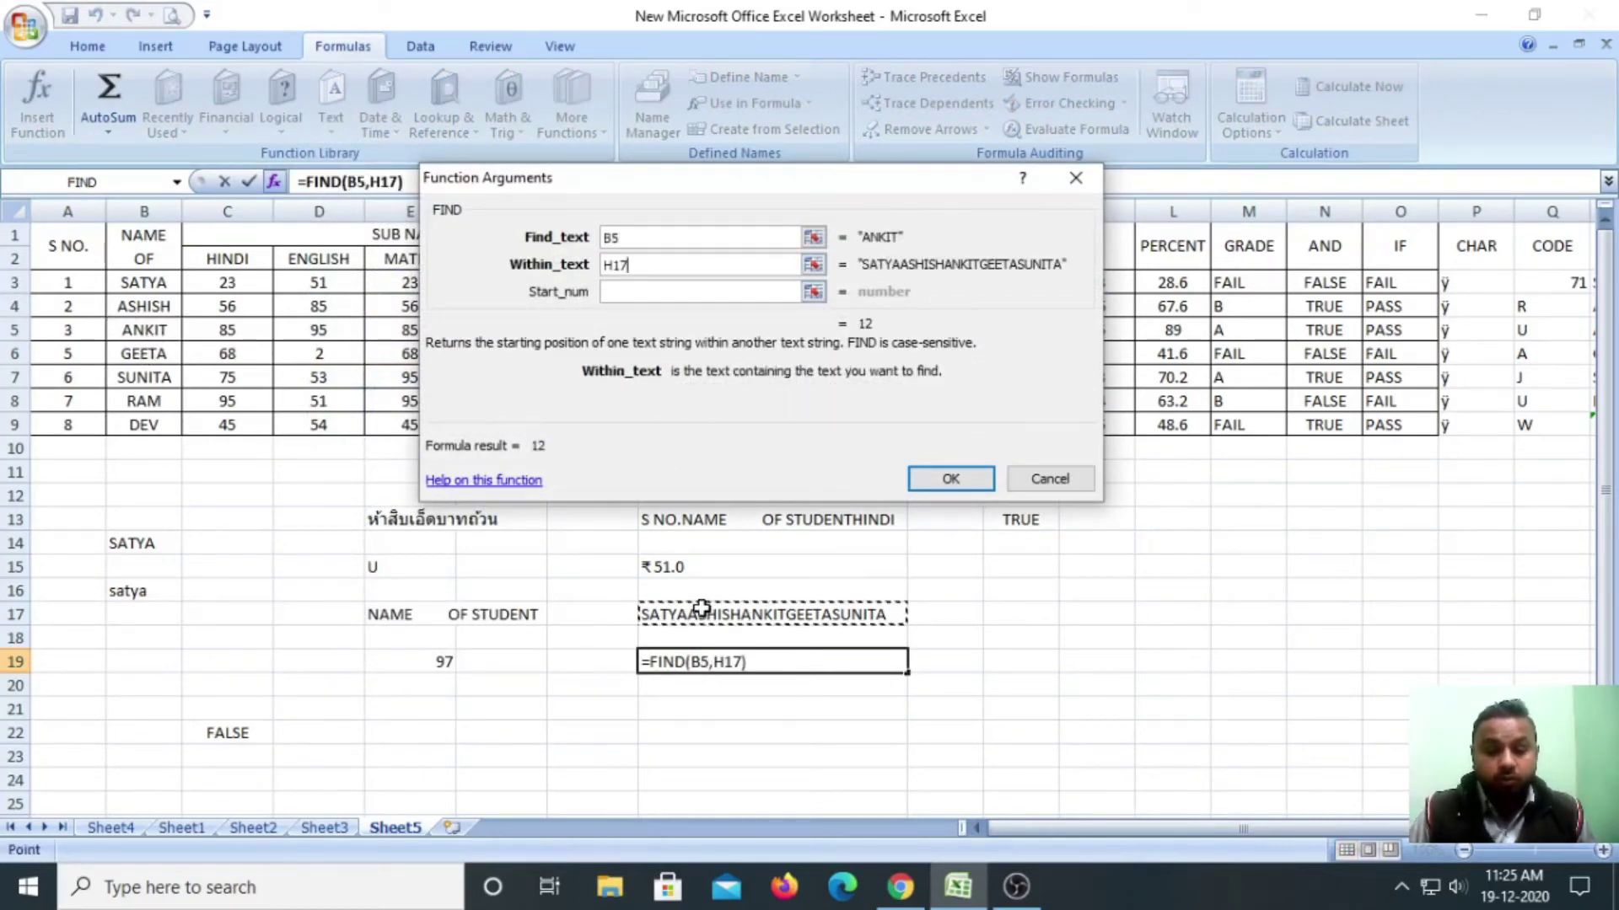
left_click(946, 480)
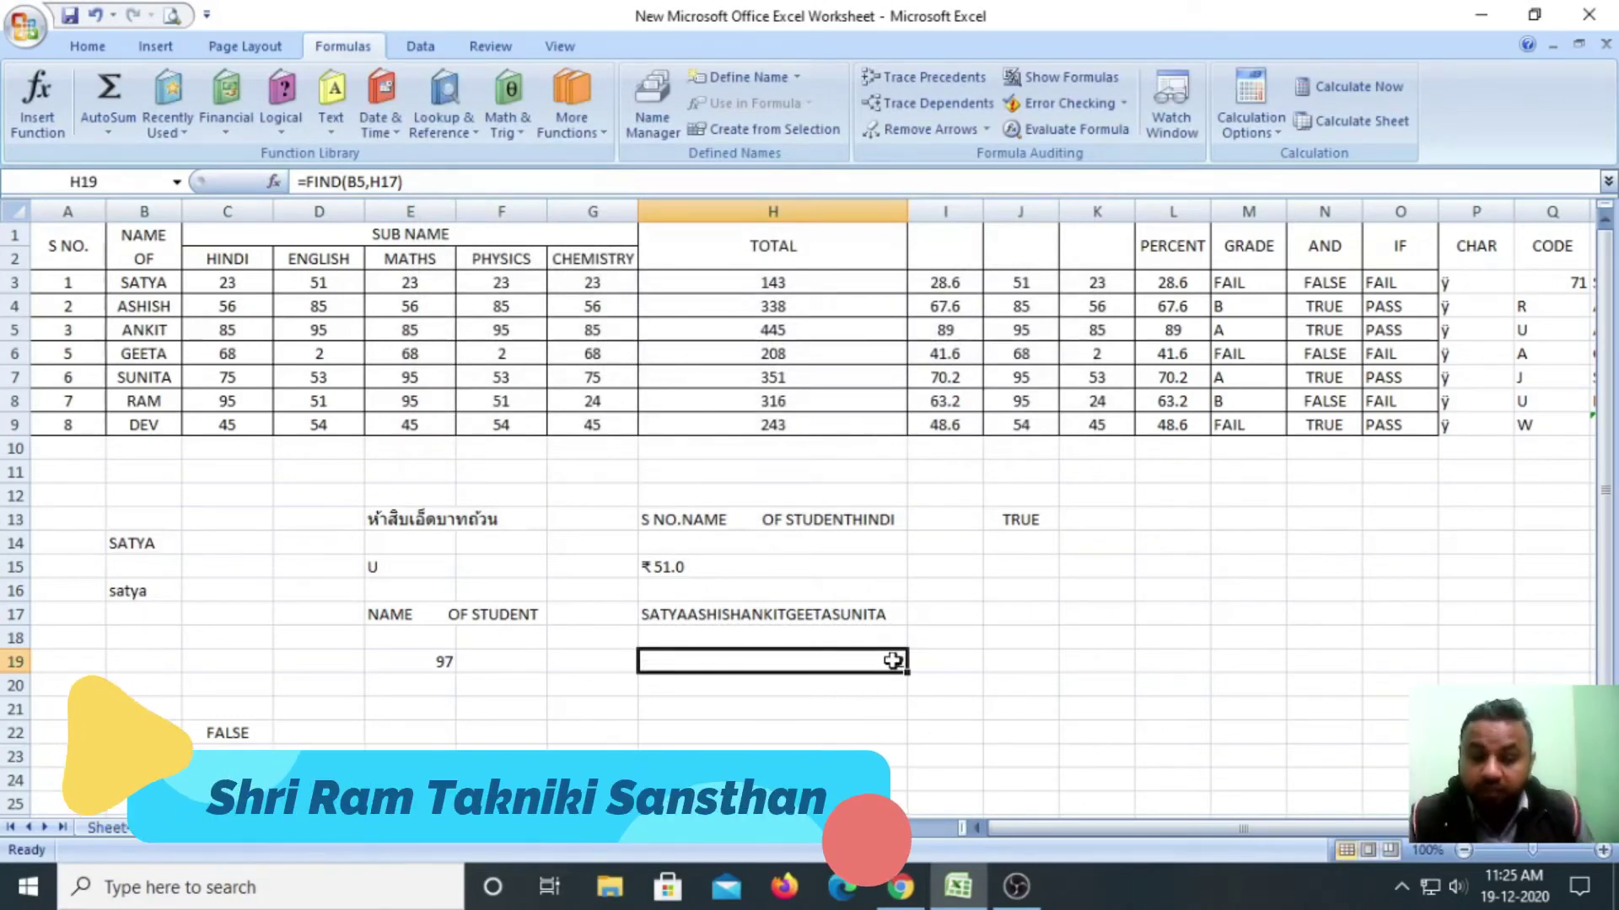
Check the joined-names formula in H17 without changing it, and clear the FIND formula from H19.
double_click(650, 613)
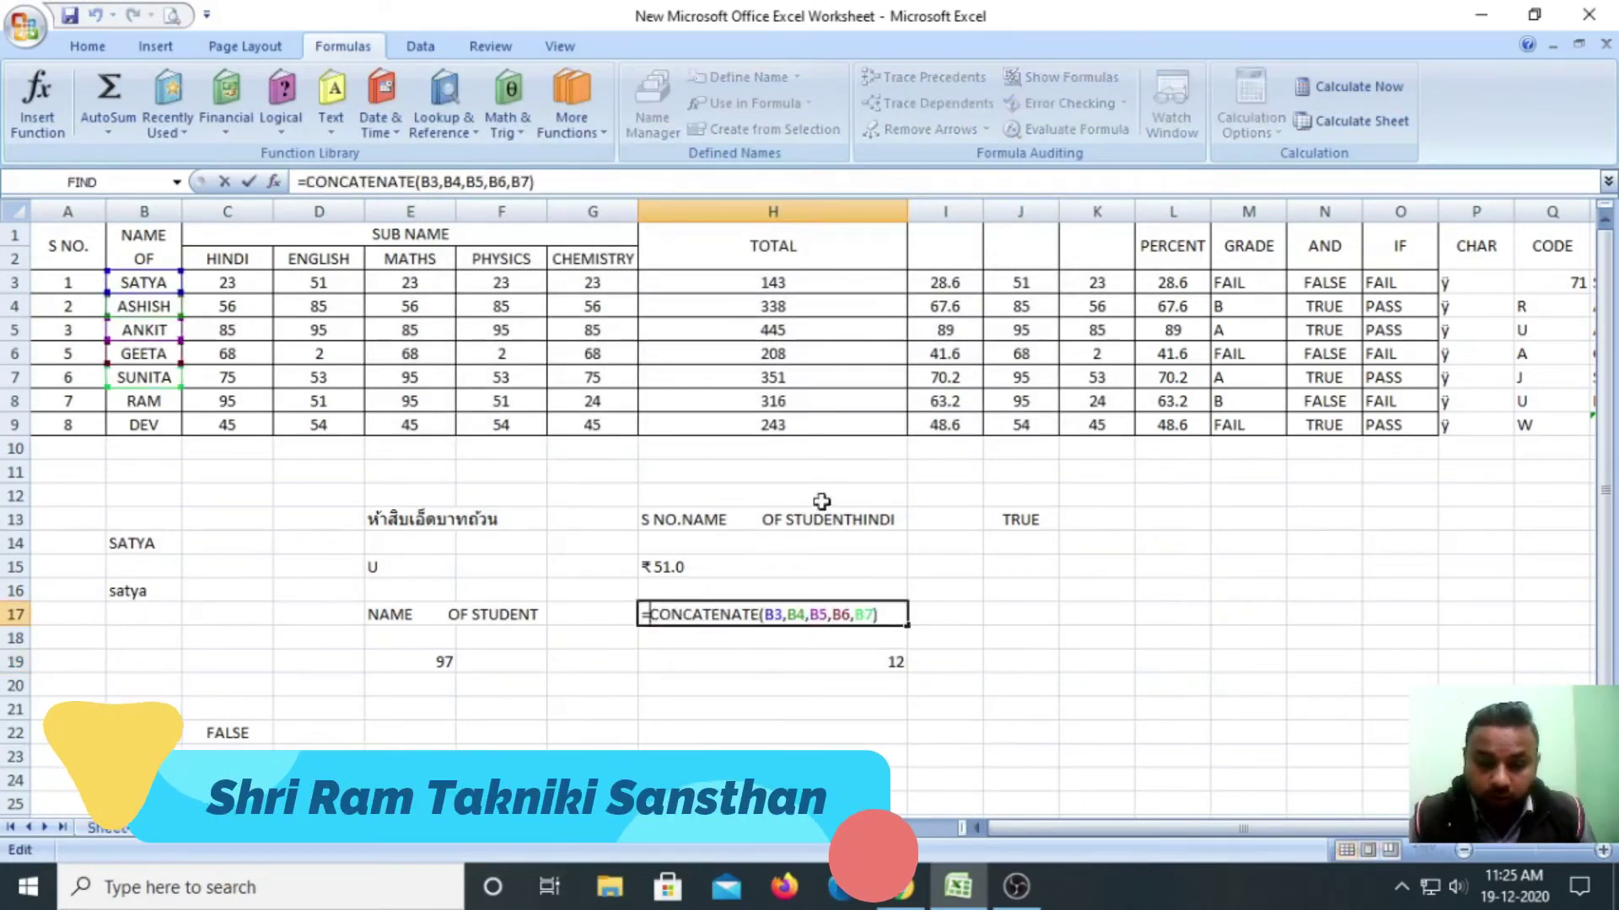
left_click(1041, 661)
key("Escape")
left_click(779, 660)
key("Delete")
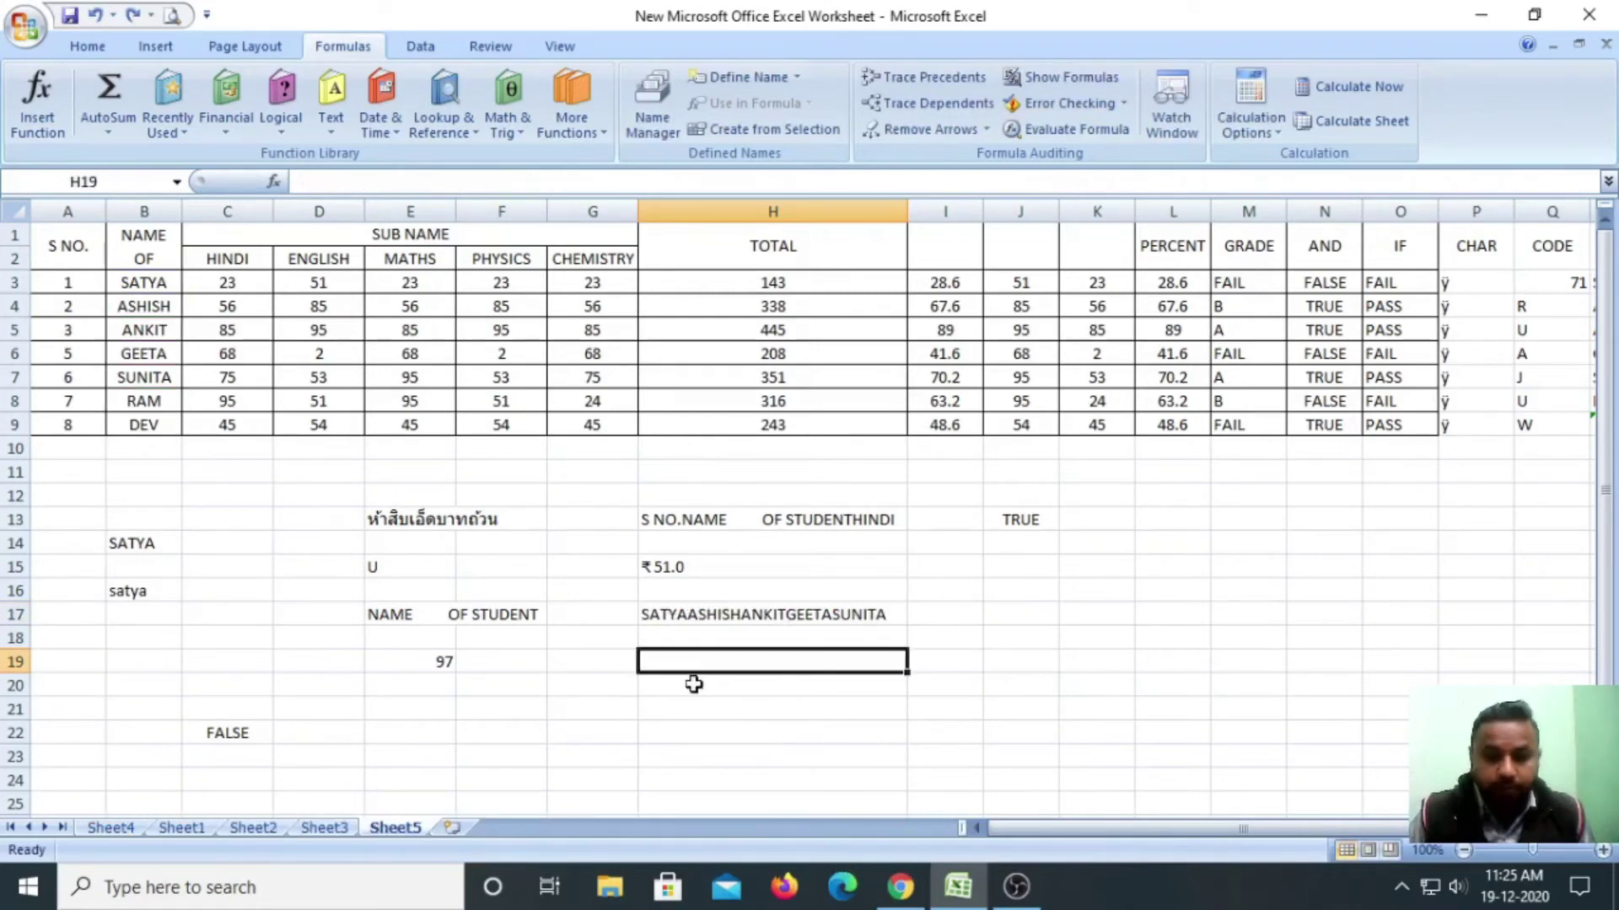
left_click(714, 708)
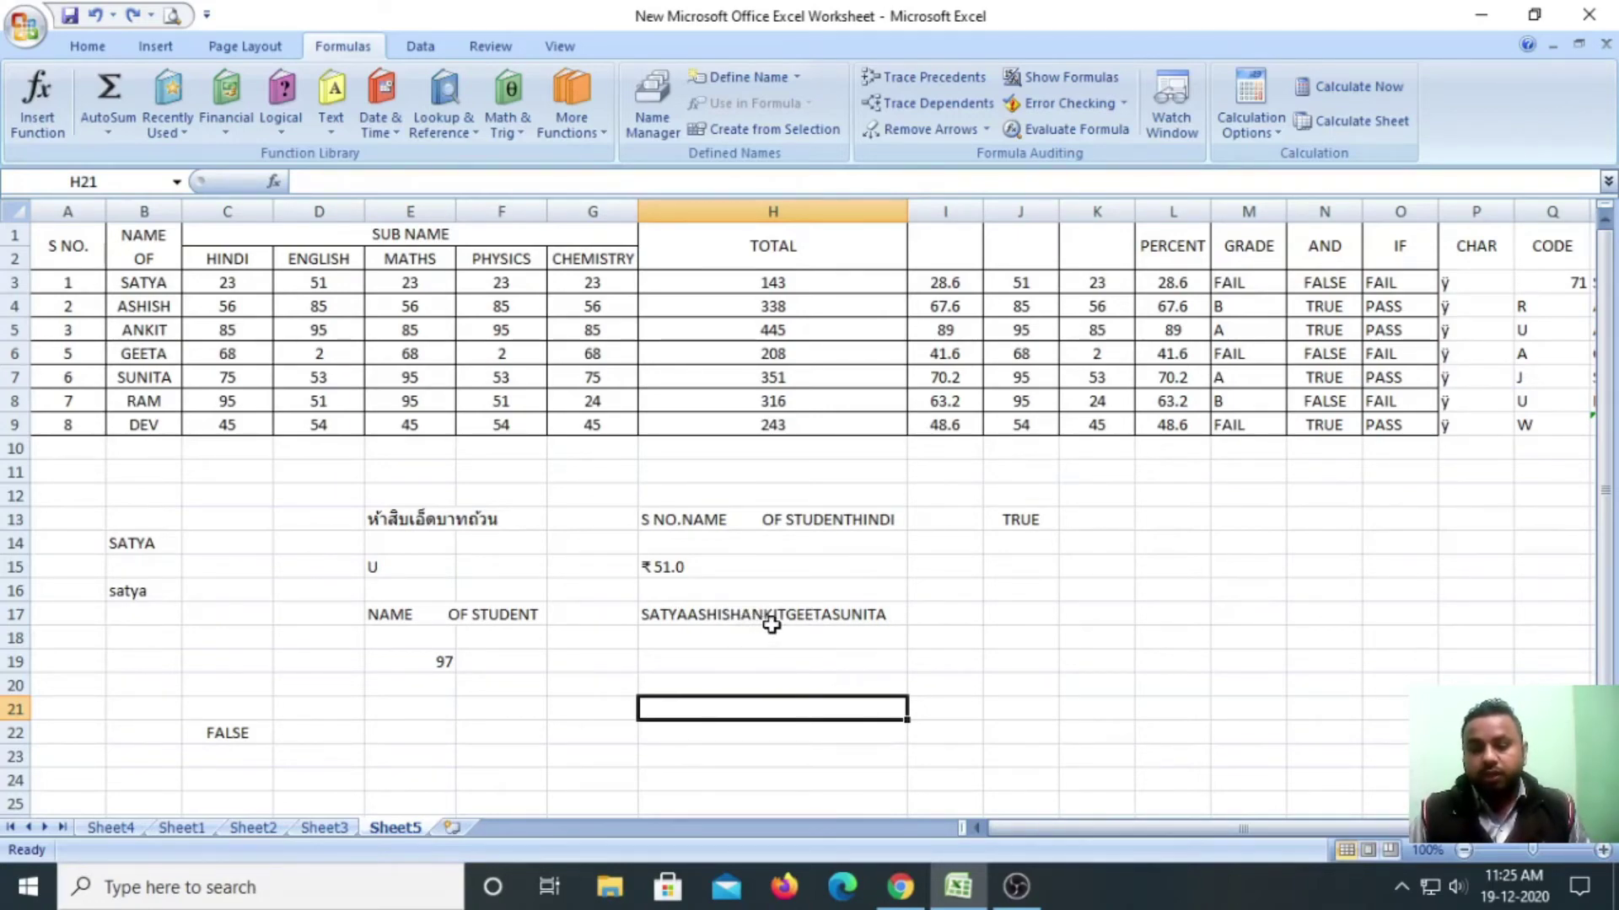
left_click(783, 664)
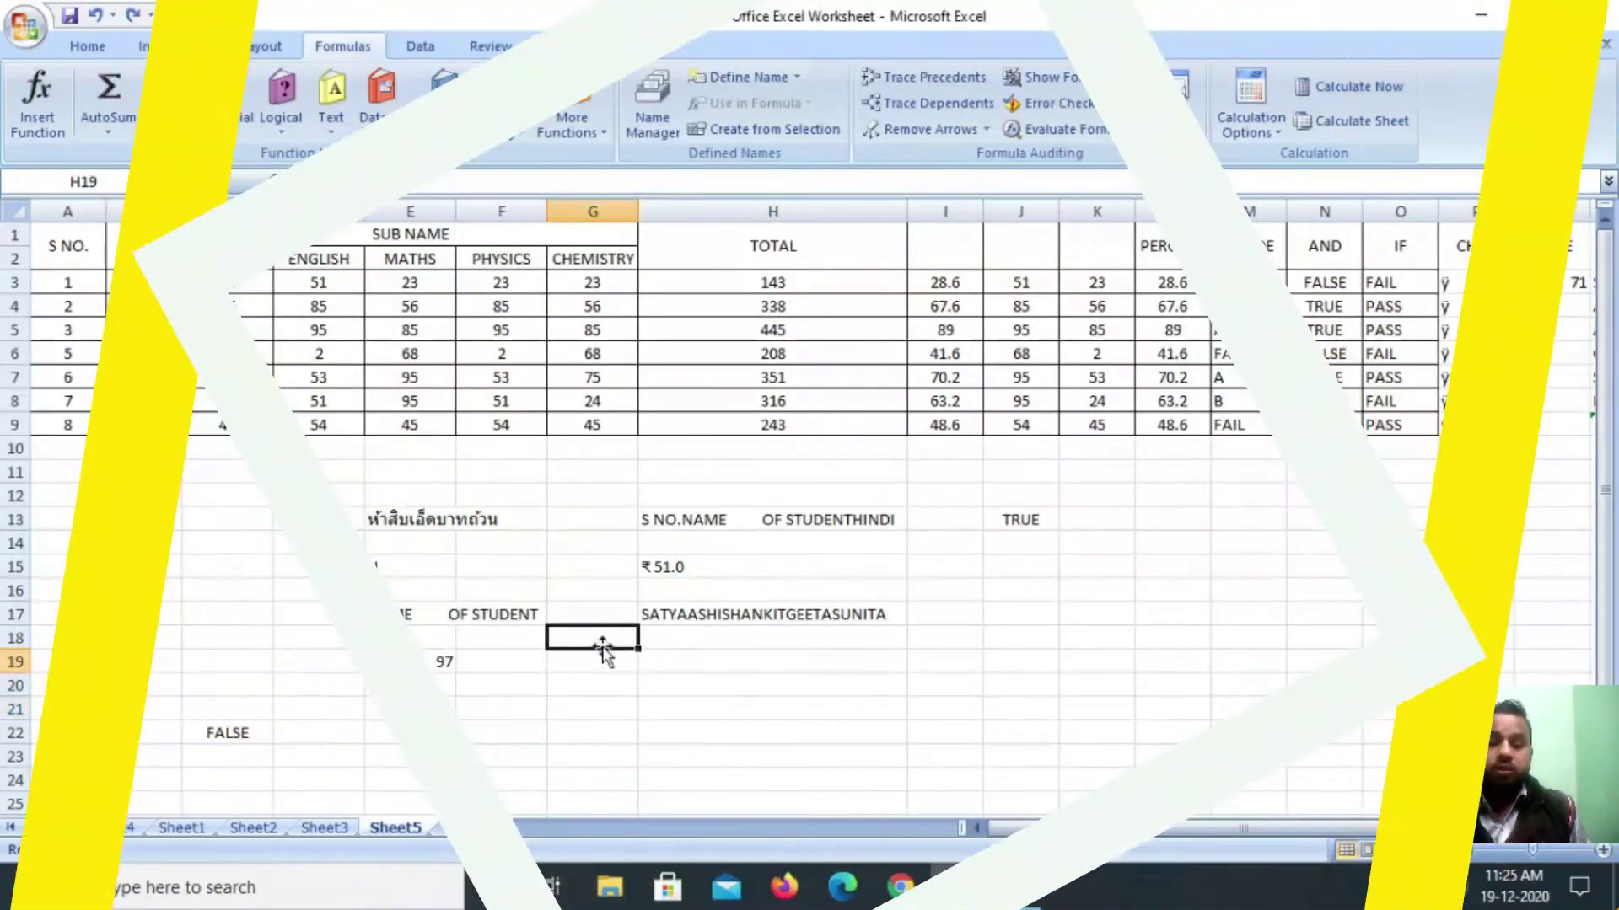
Insert a FIXED function in H19 that rounds the number in I4 to 0 decimals, and compare it with the source cell.
left_click(666, 664)
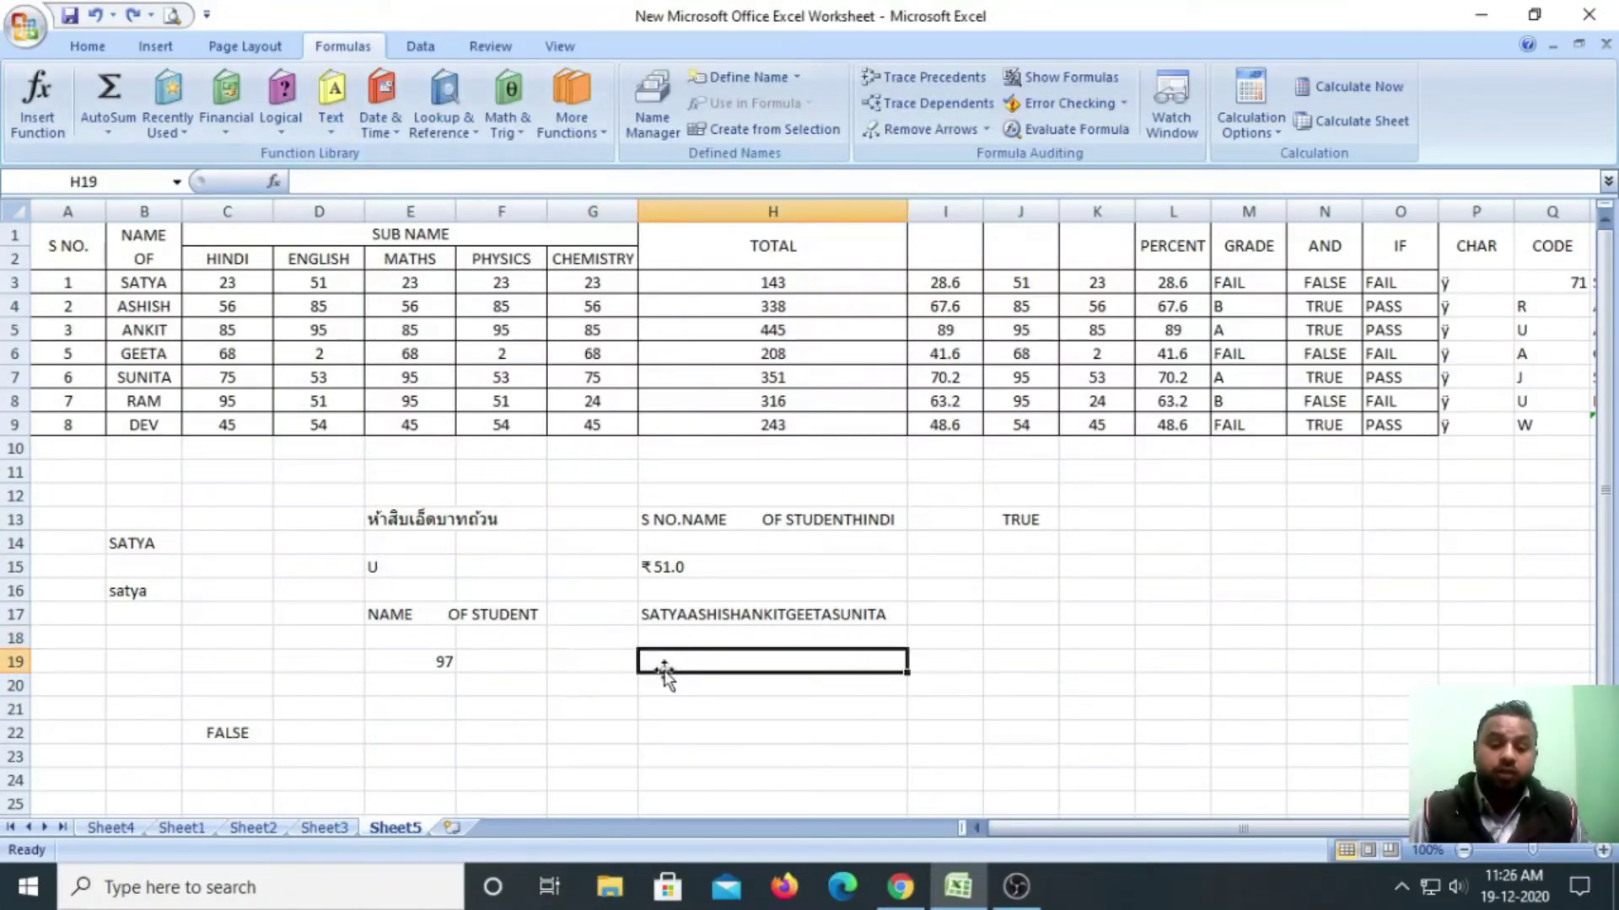
left_click(332, 129)
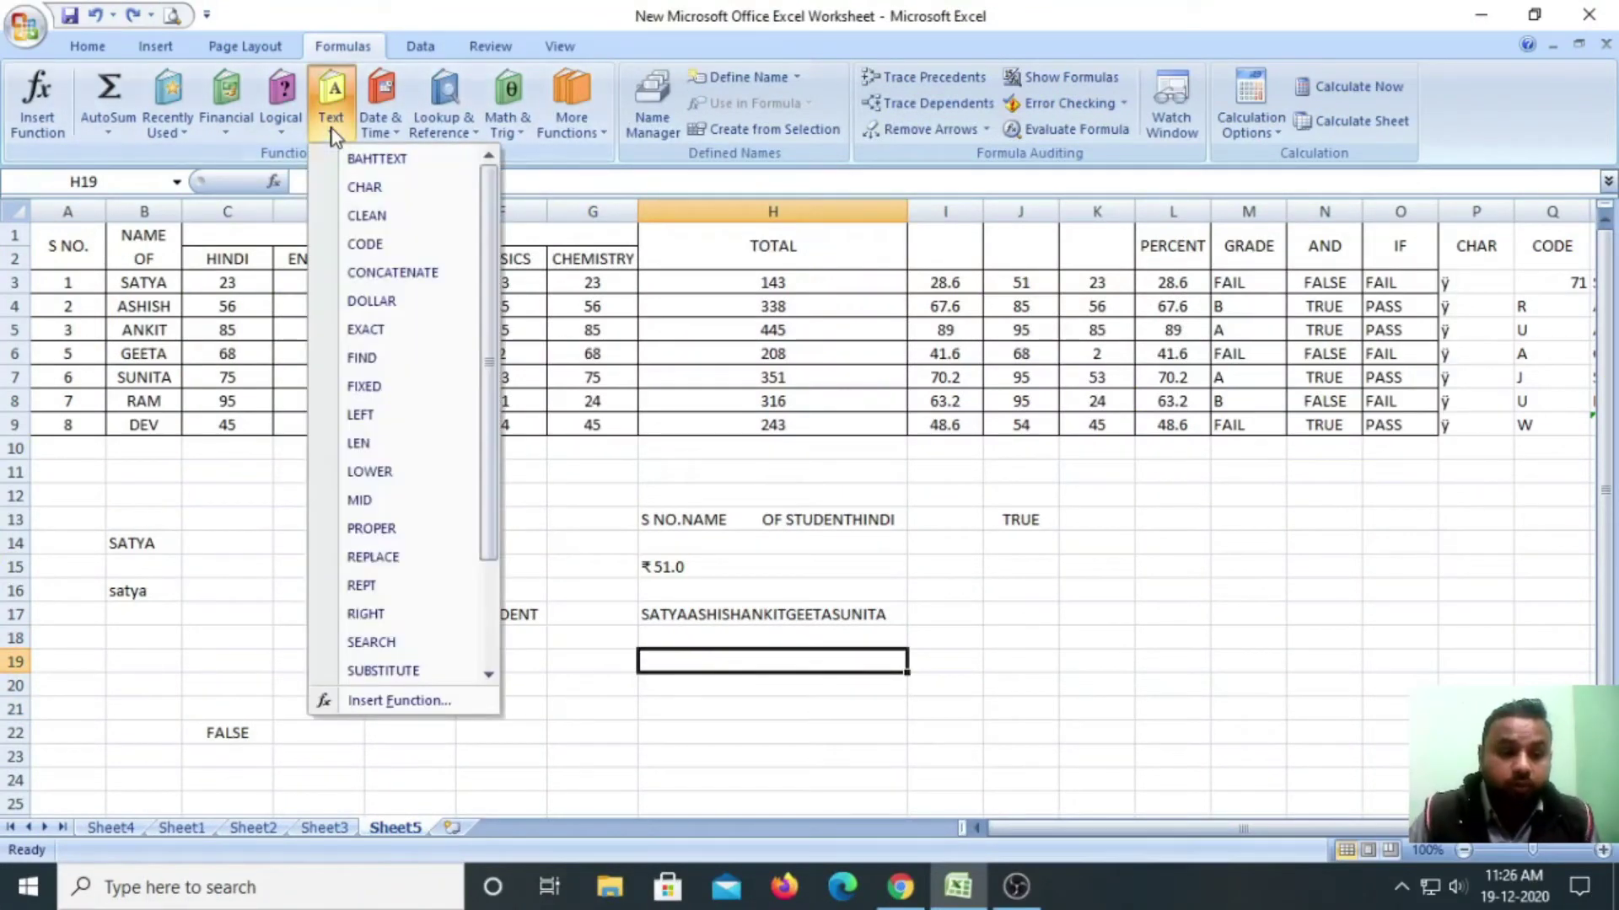
left_click(361, 387)
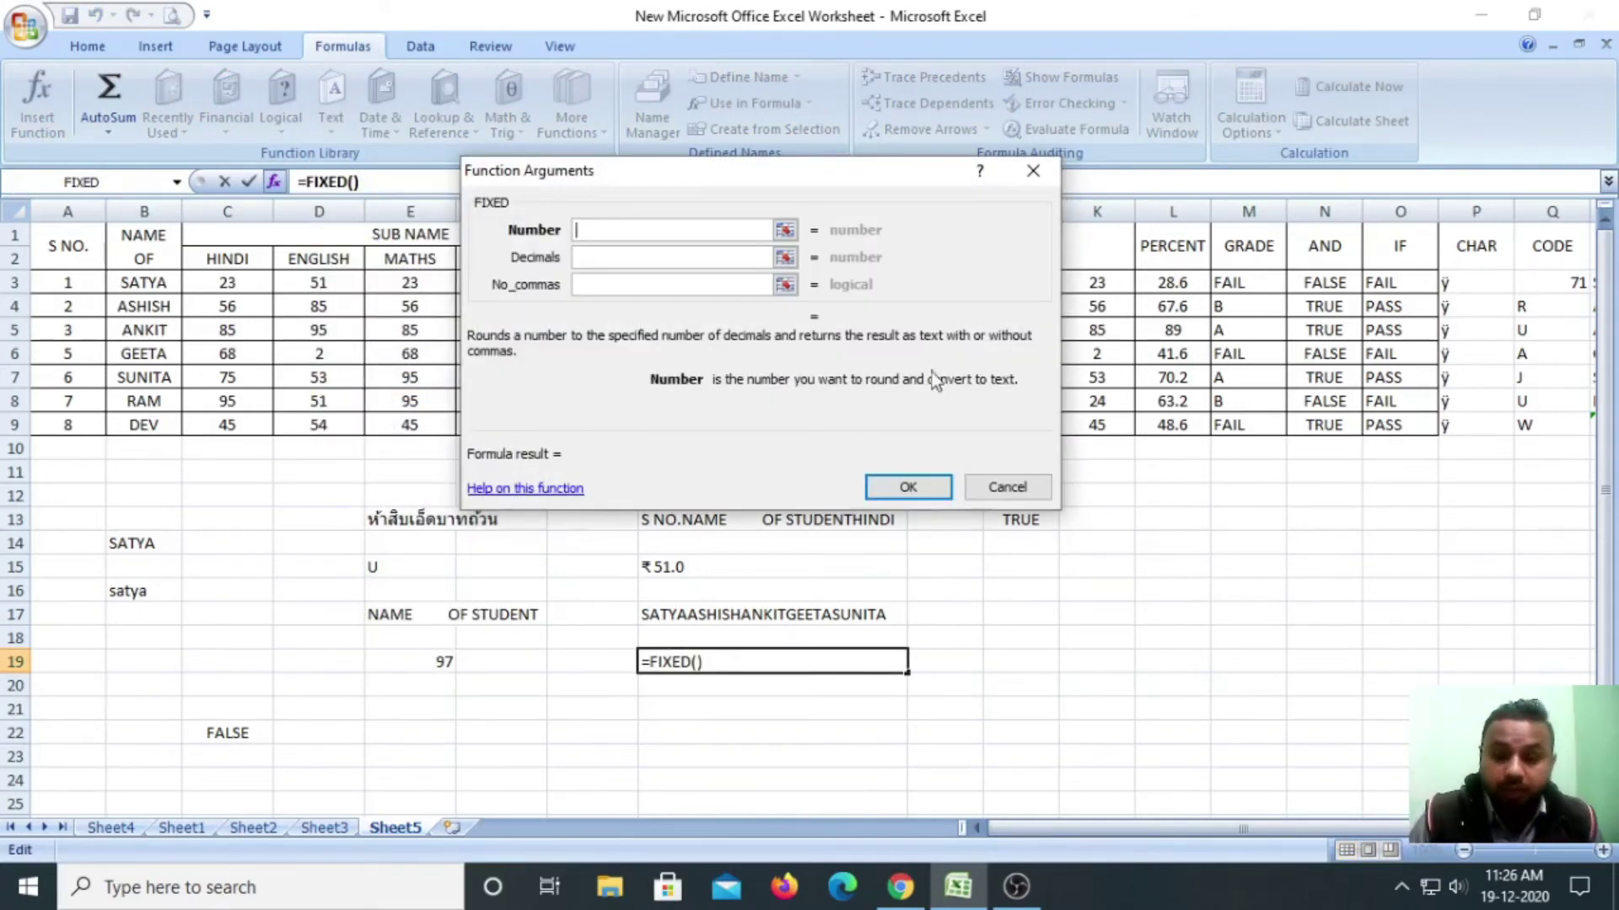
left_click_drag(838, 174, 643, 187)
left_click(944, 307)
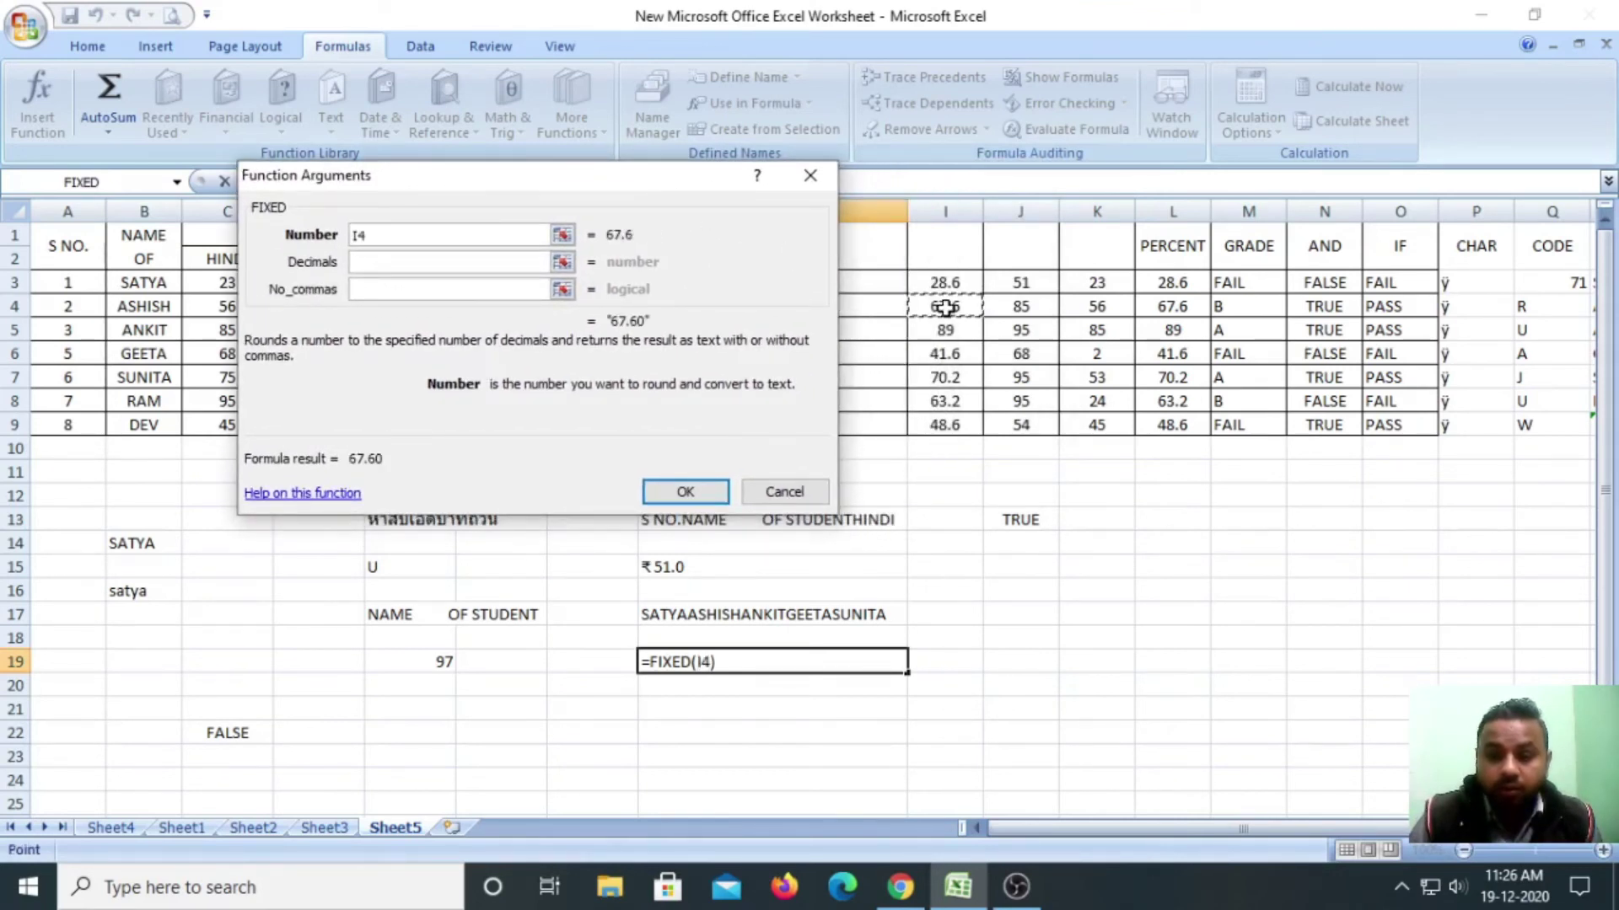
left_click(397, 263)
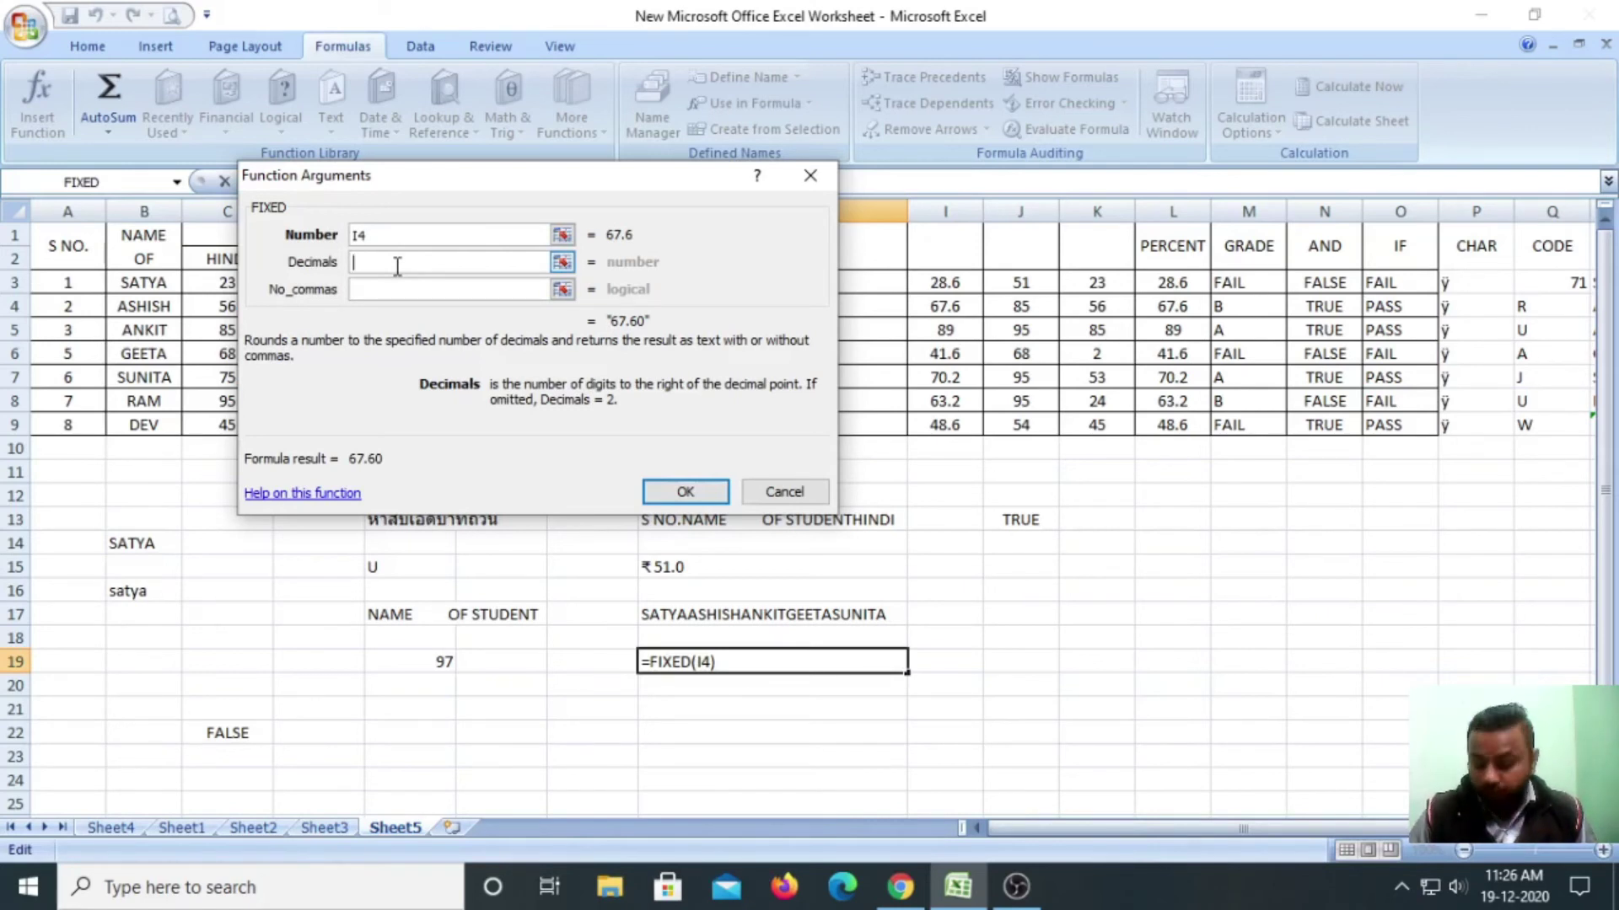
type("0")
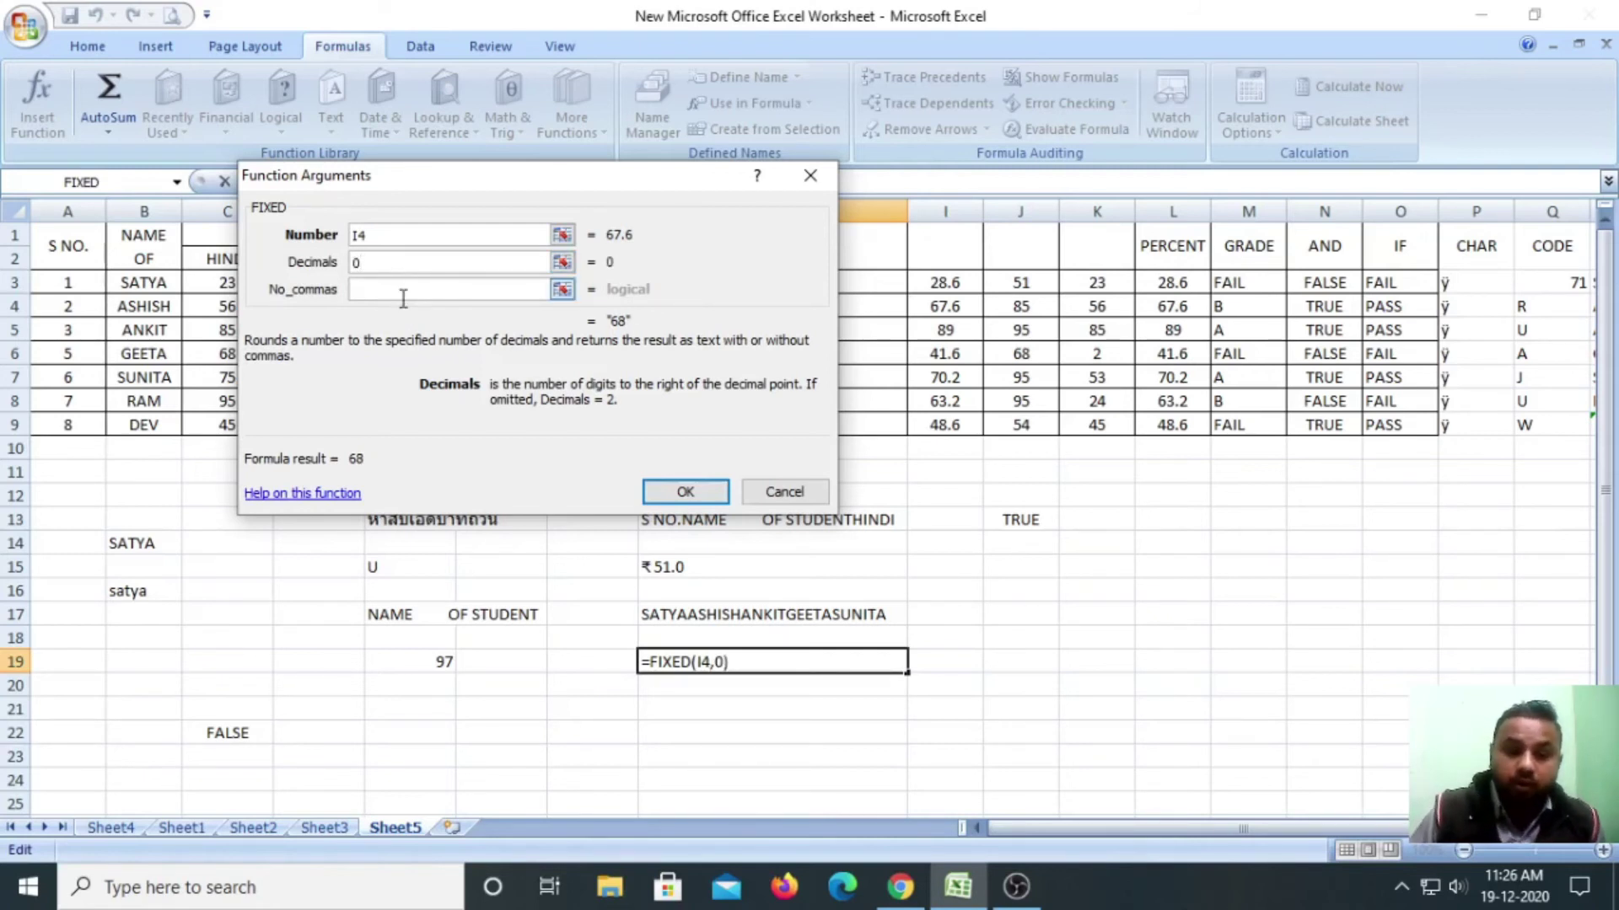
left_click(684, 492)
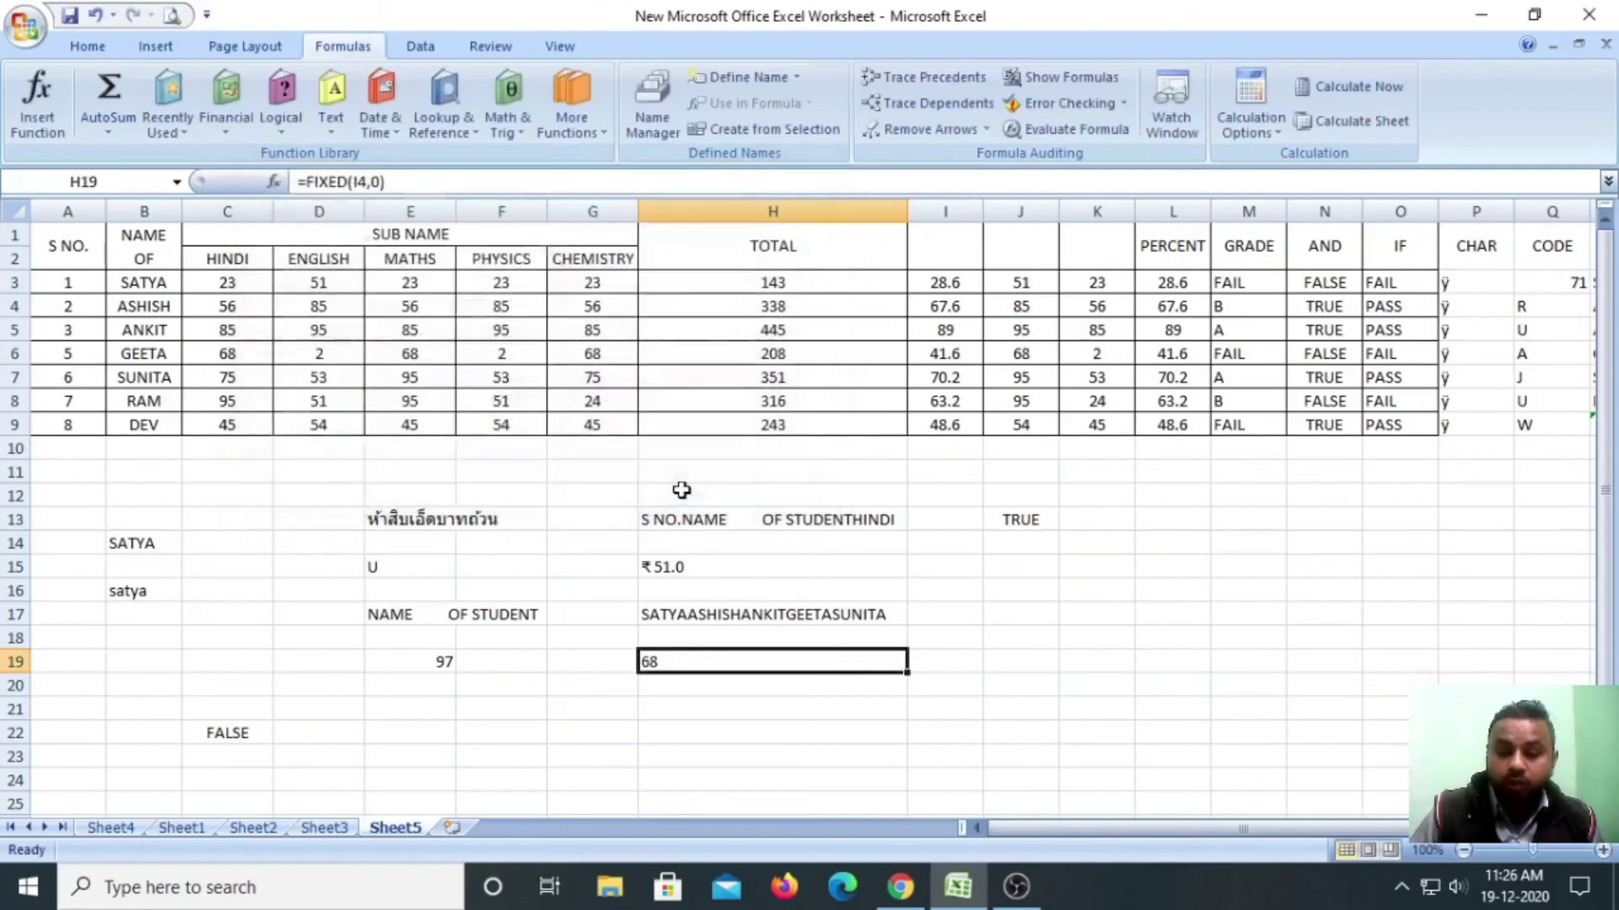
left_click(957, 309)
left_click(671, 662)
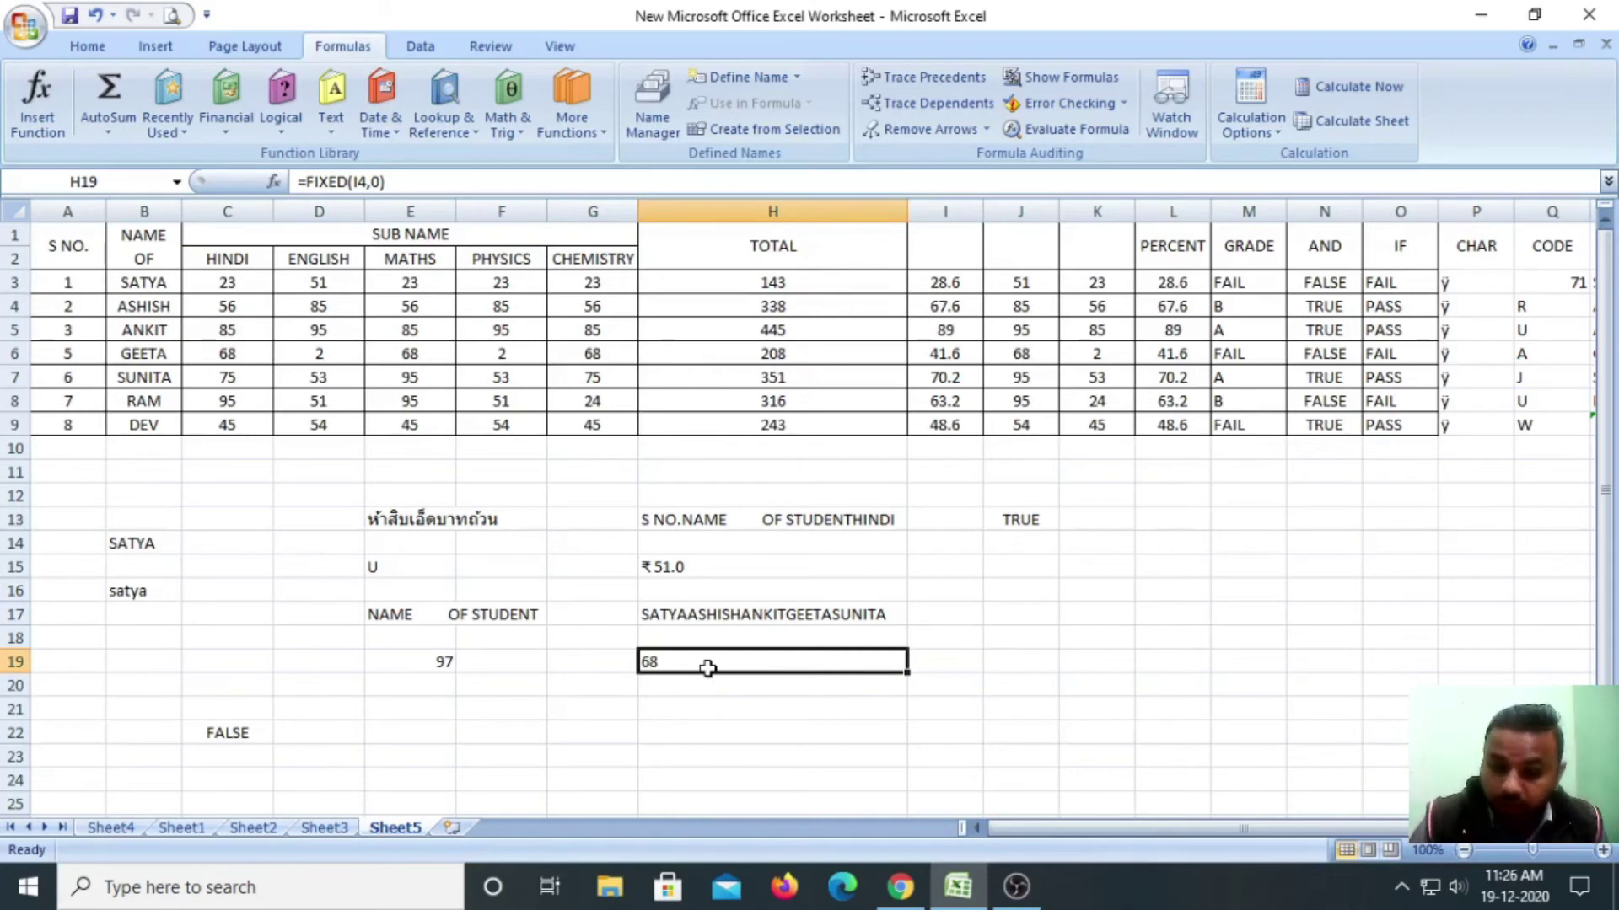
Insert a LEFT function in H22 that extracts the first 3 characters of the name in B3.
left_click(698, 725)
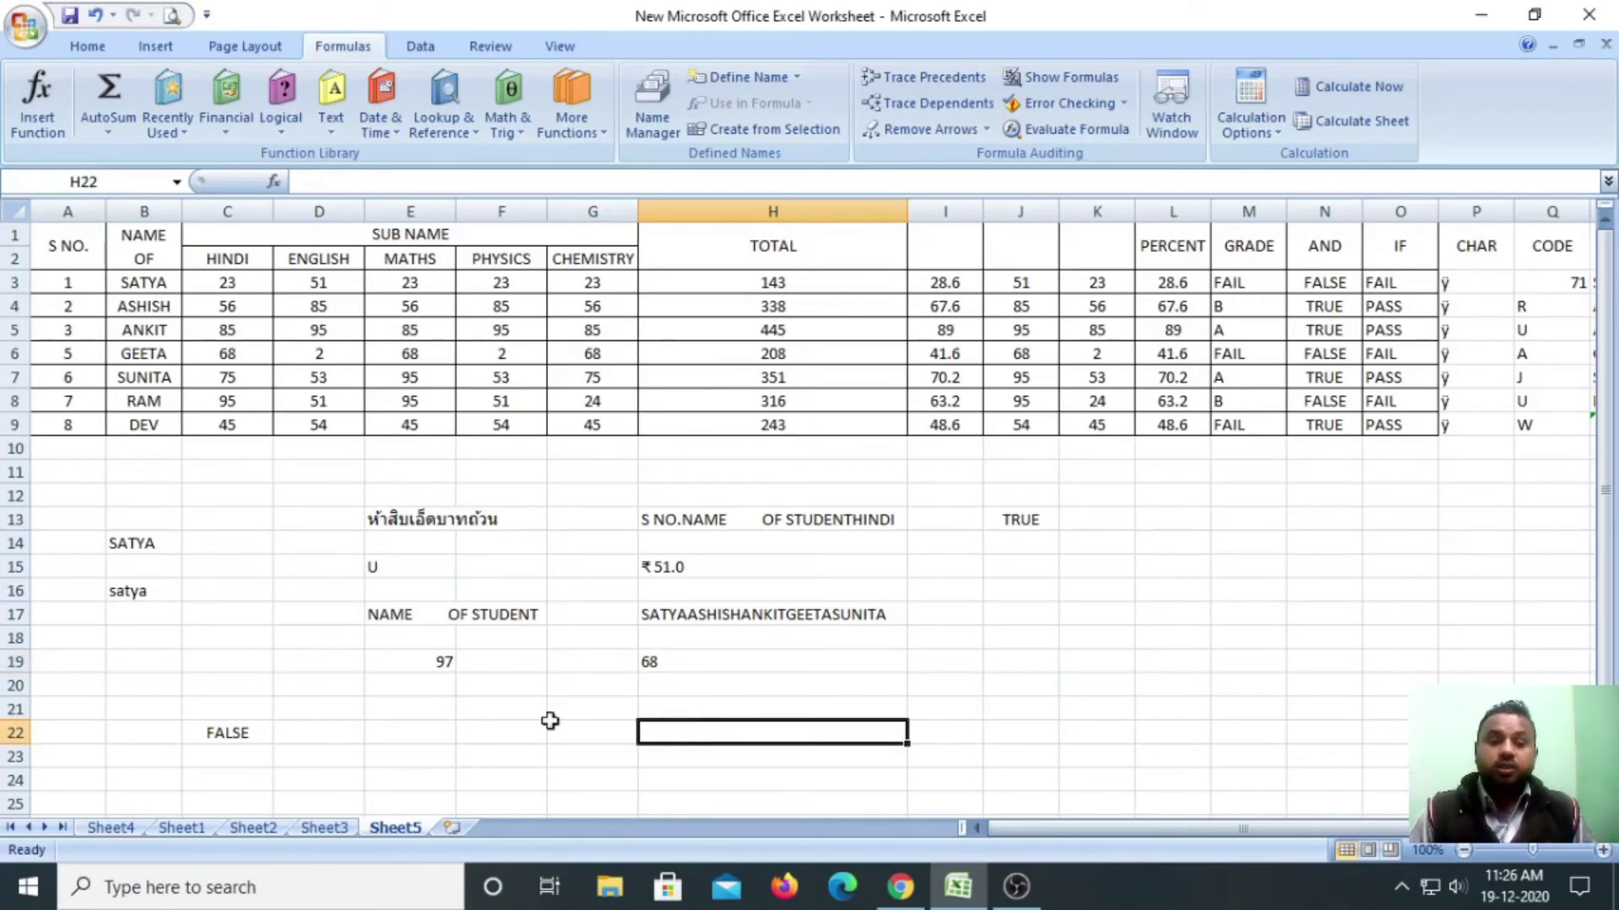
left_click(327, 130)
scroll(333, 362, "down", 1)
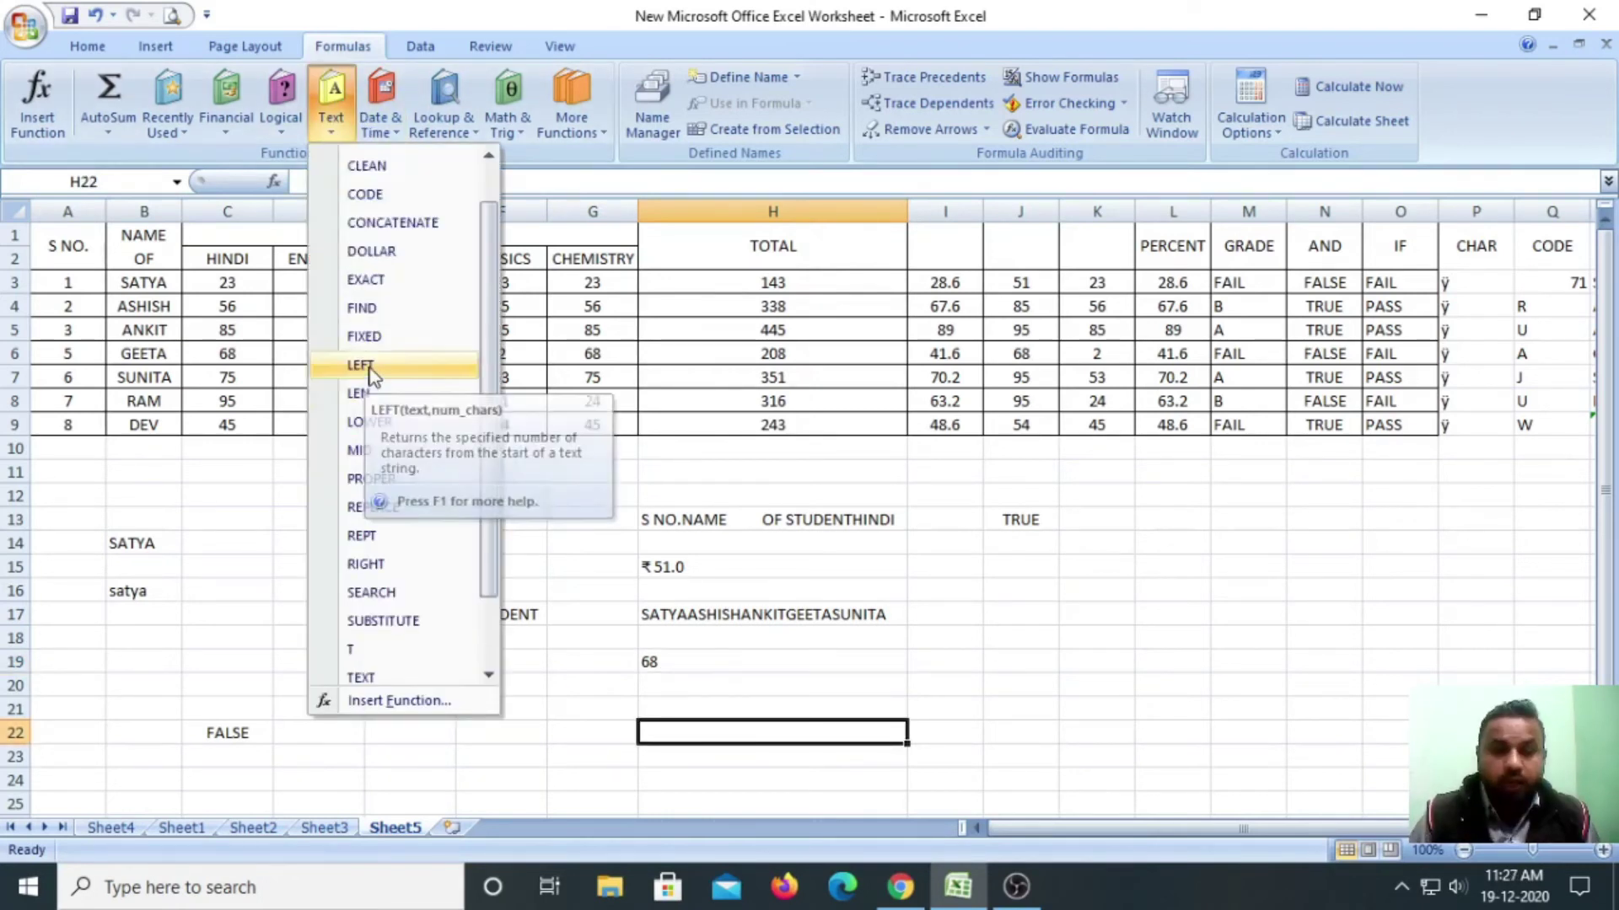
left_click(337, 364)
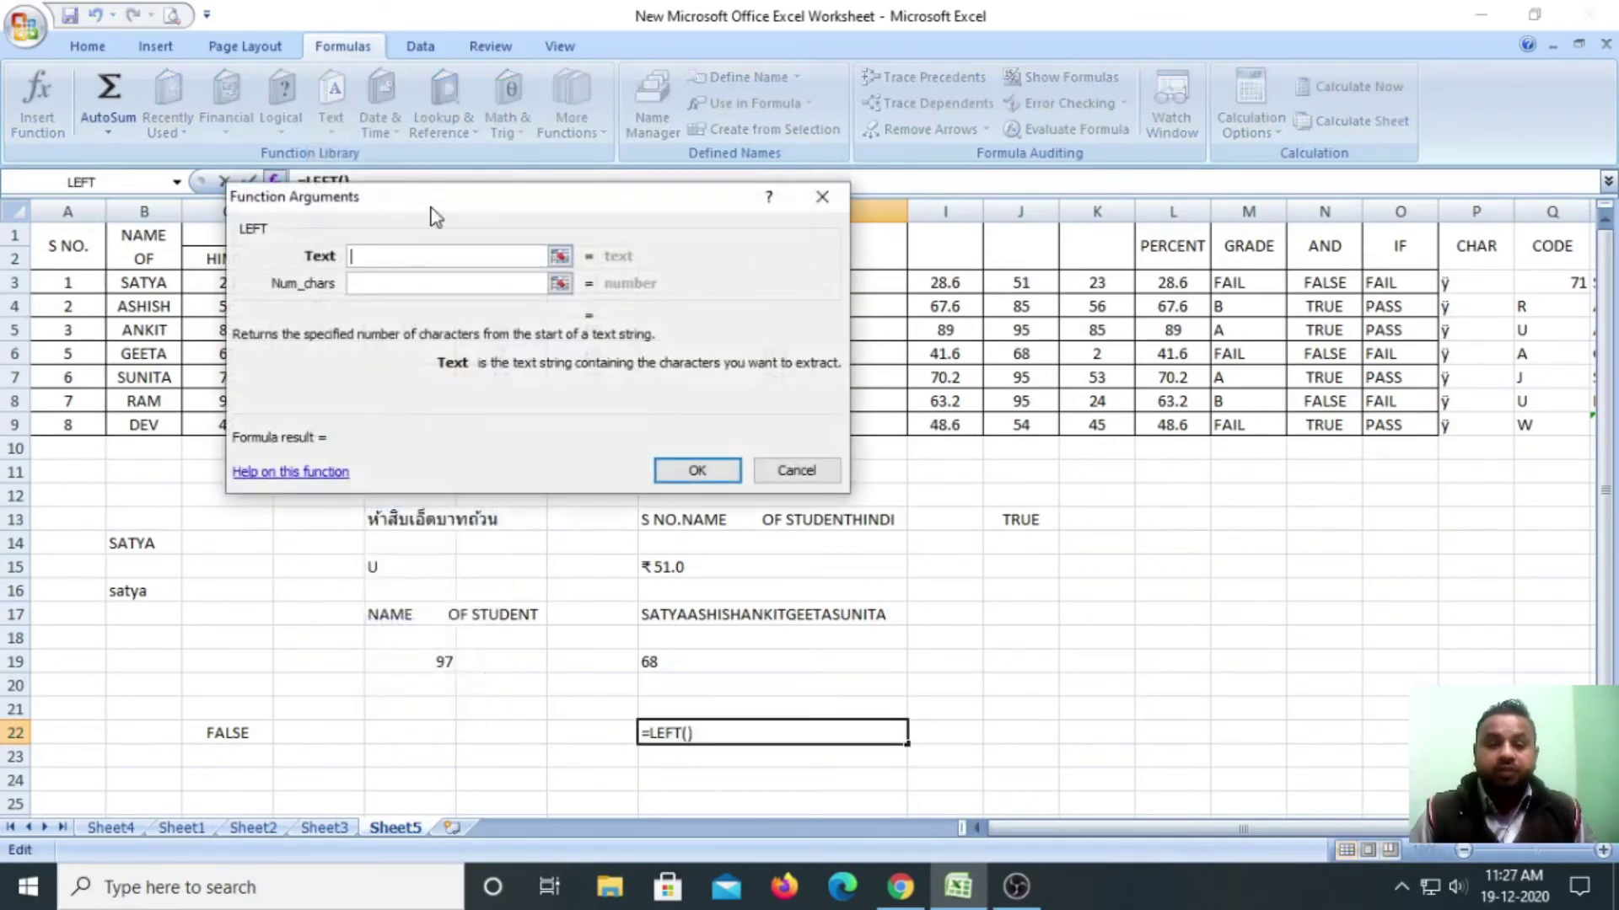
left_click_drag(438, 202, 530, 199)
left_click(140, 278)
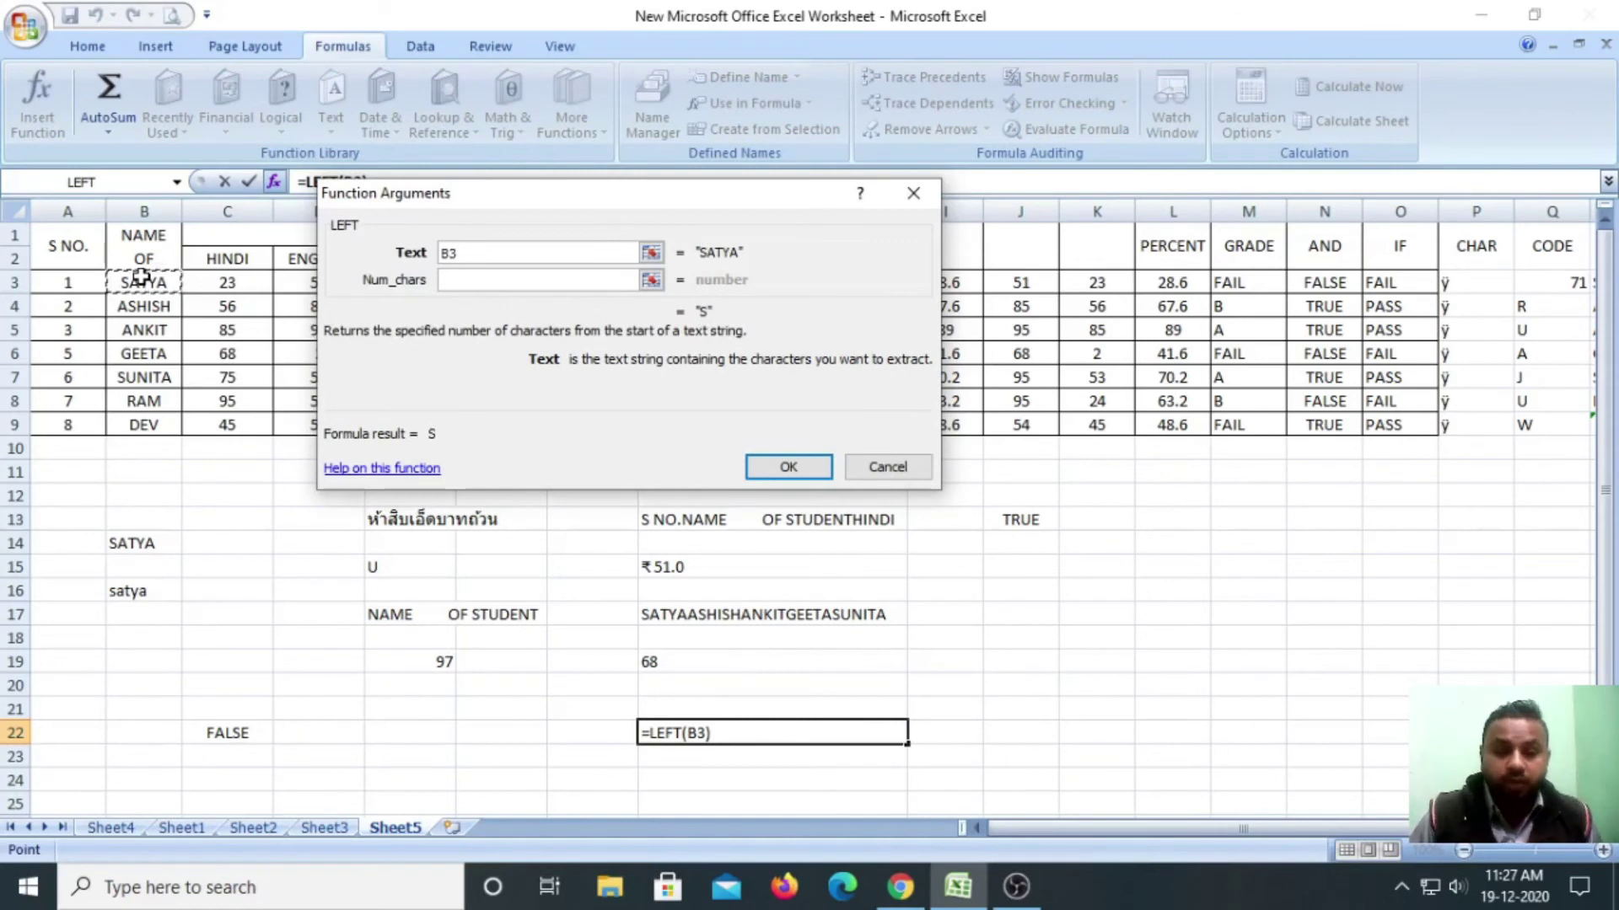
left_click(491, 282)
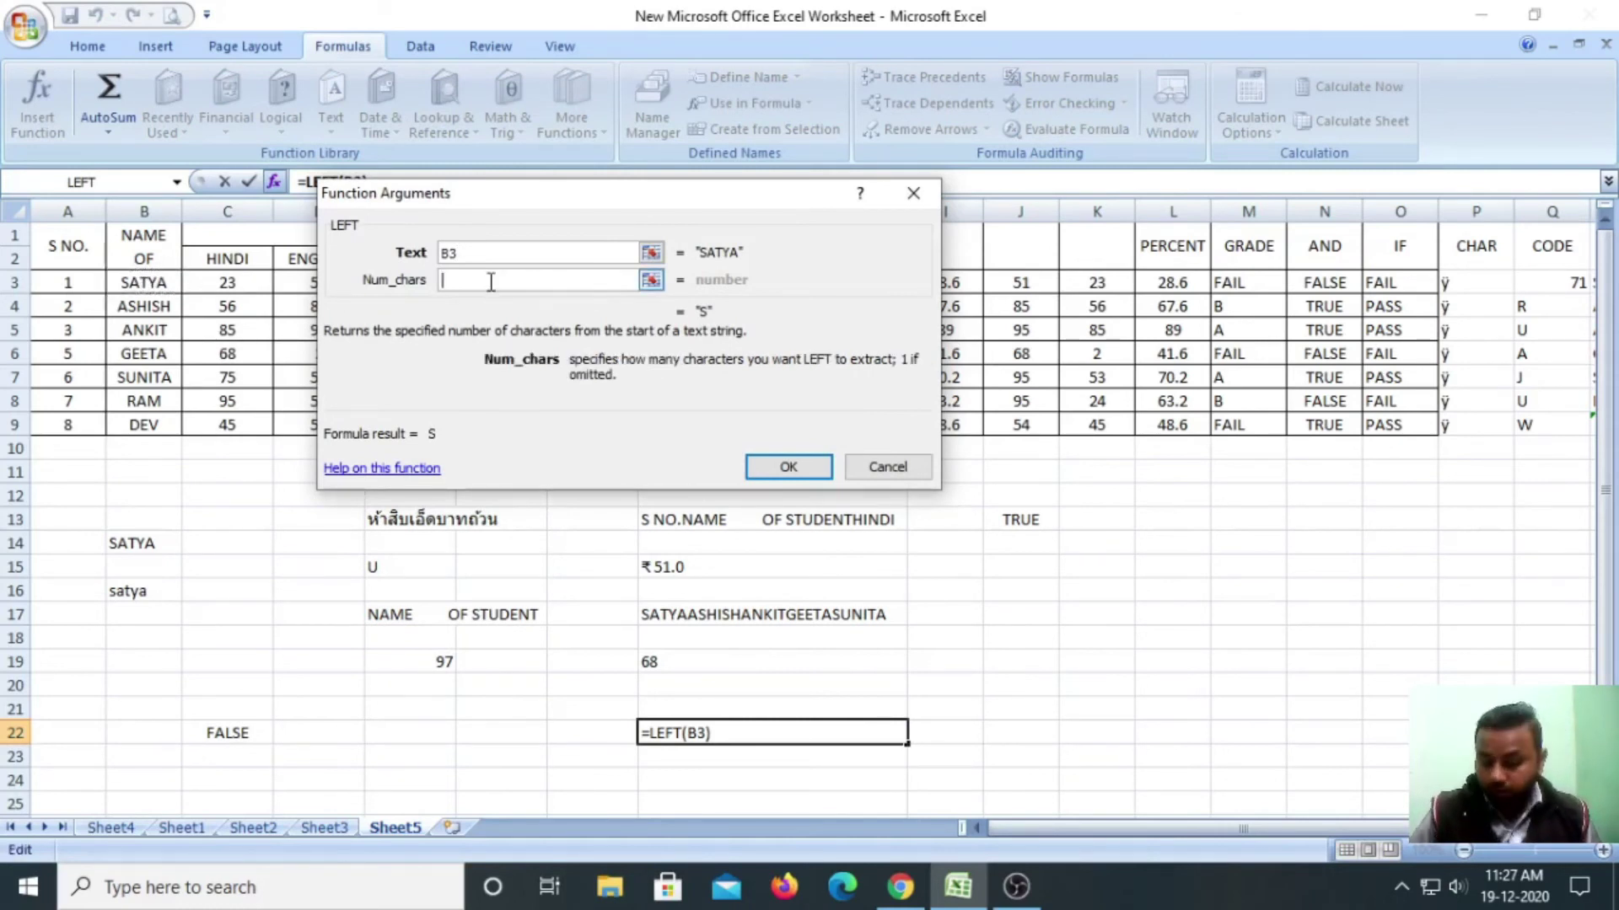
type("3")
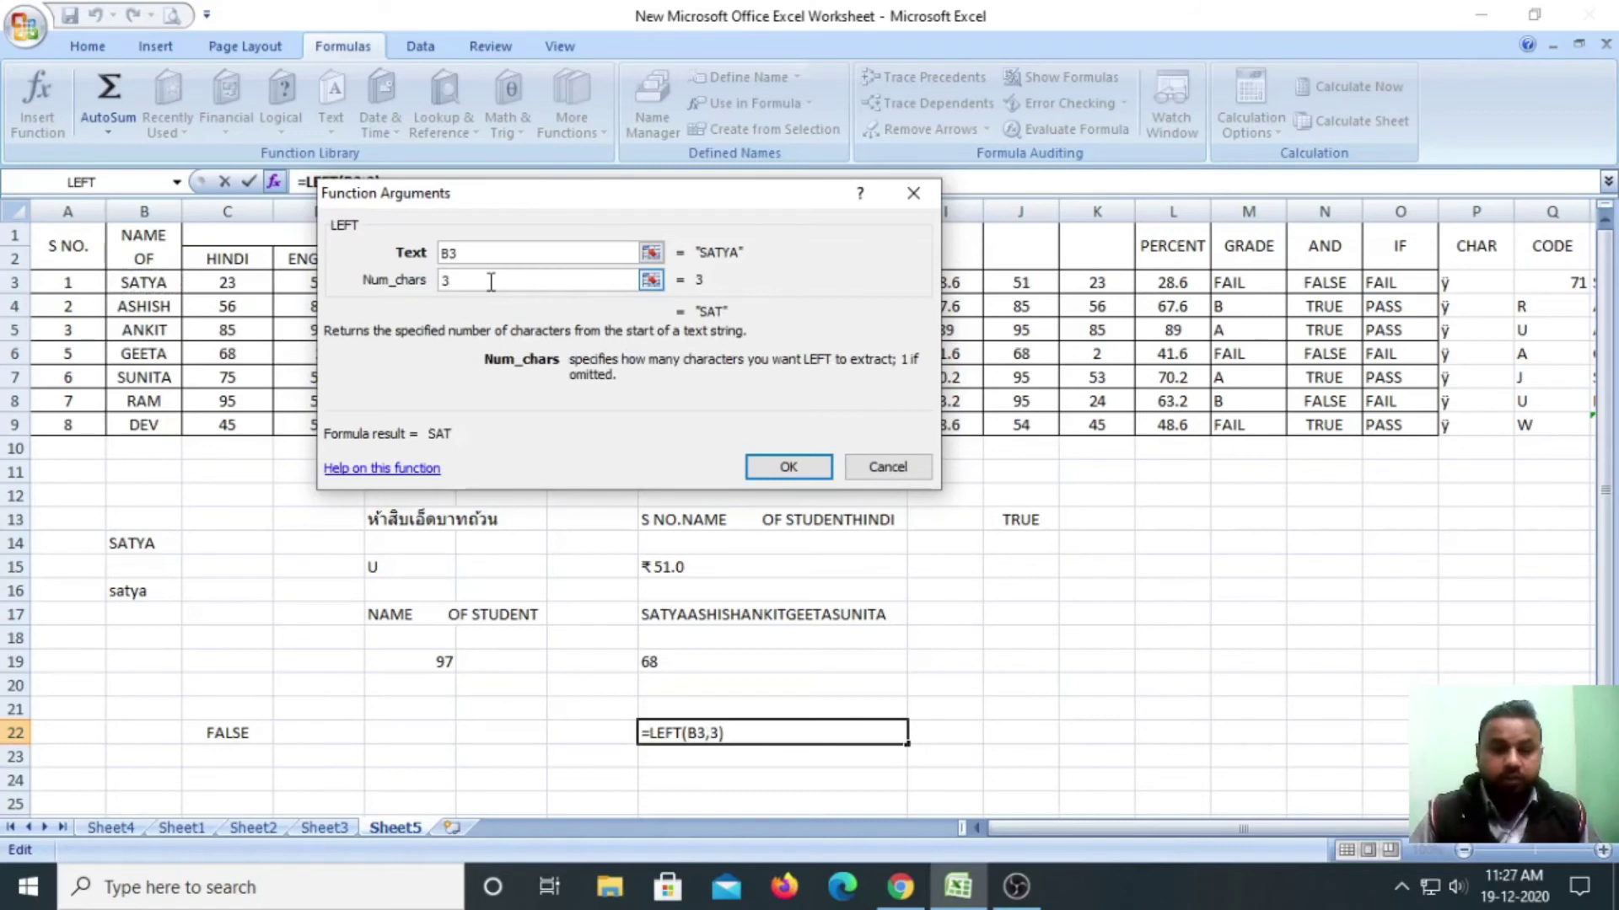
left_click(788, 469)
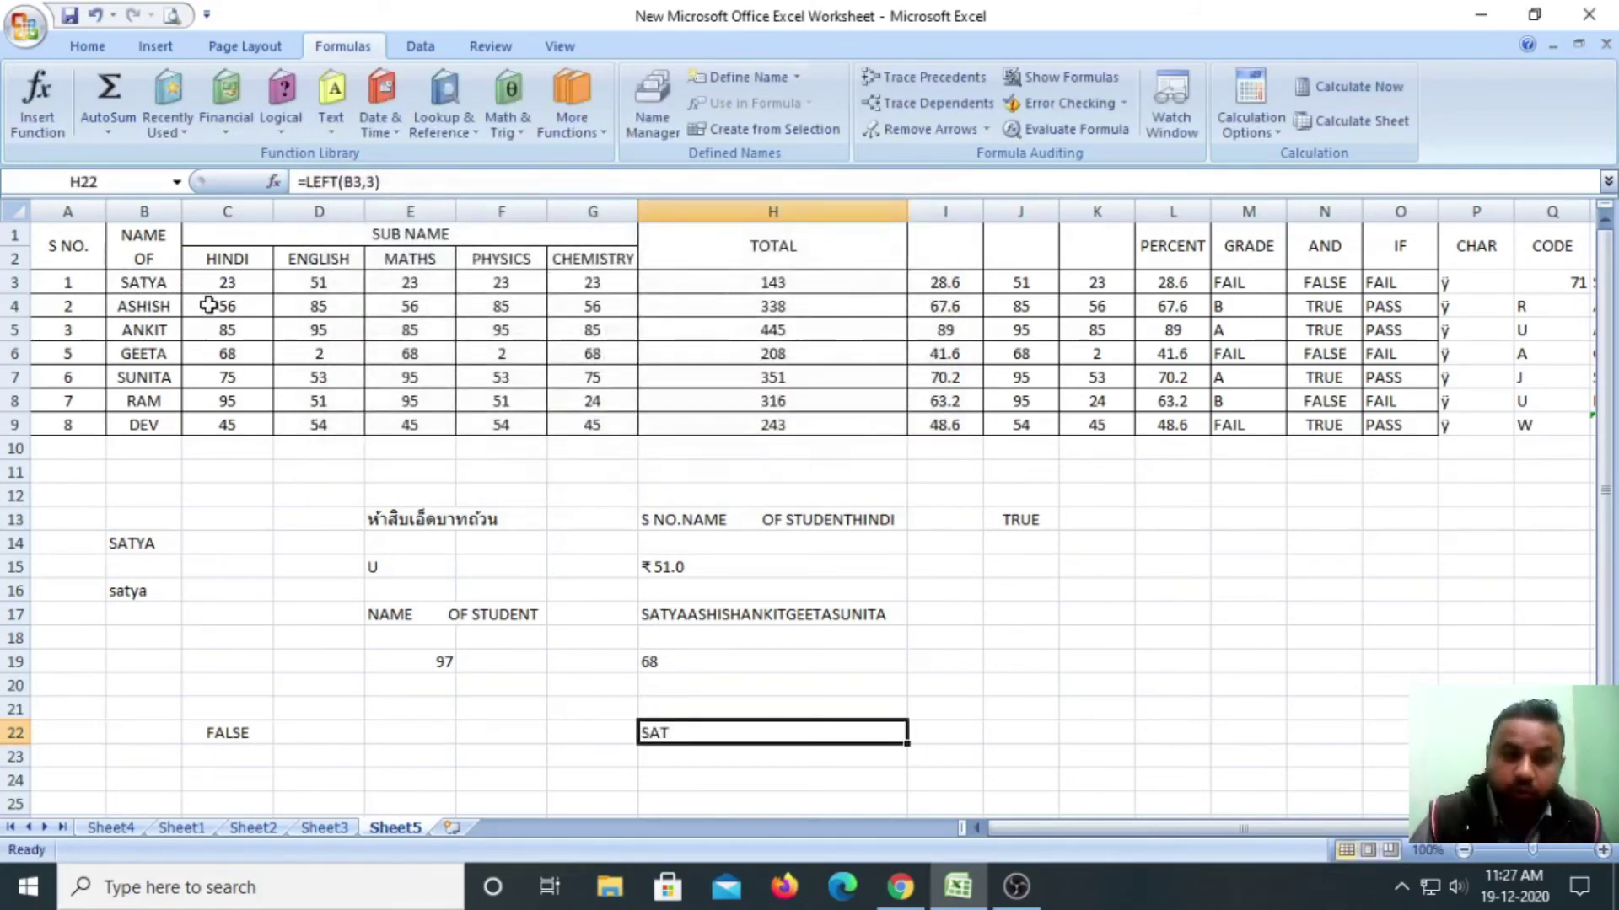
left_click(417, 687)
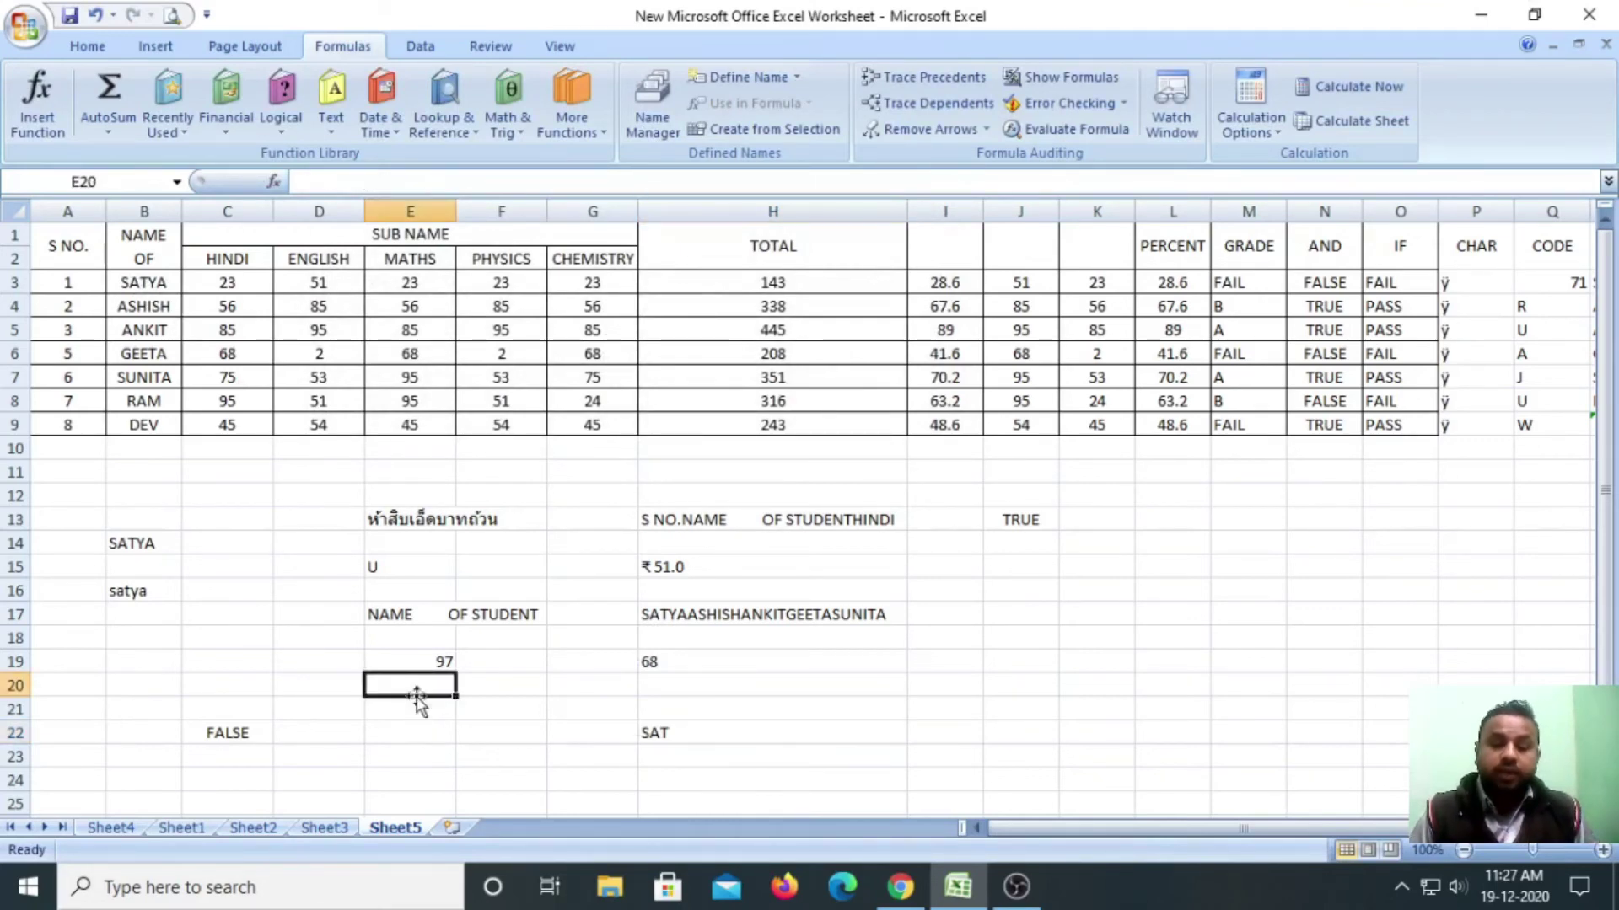
scroll(722, 708, "down", 3)
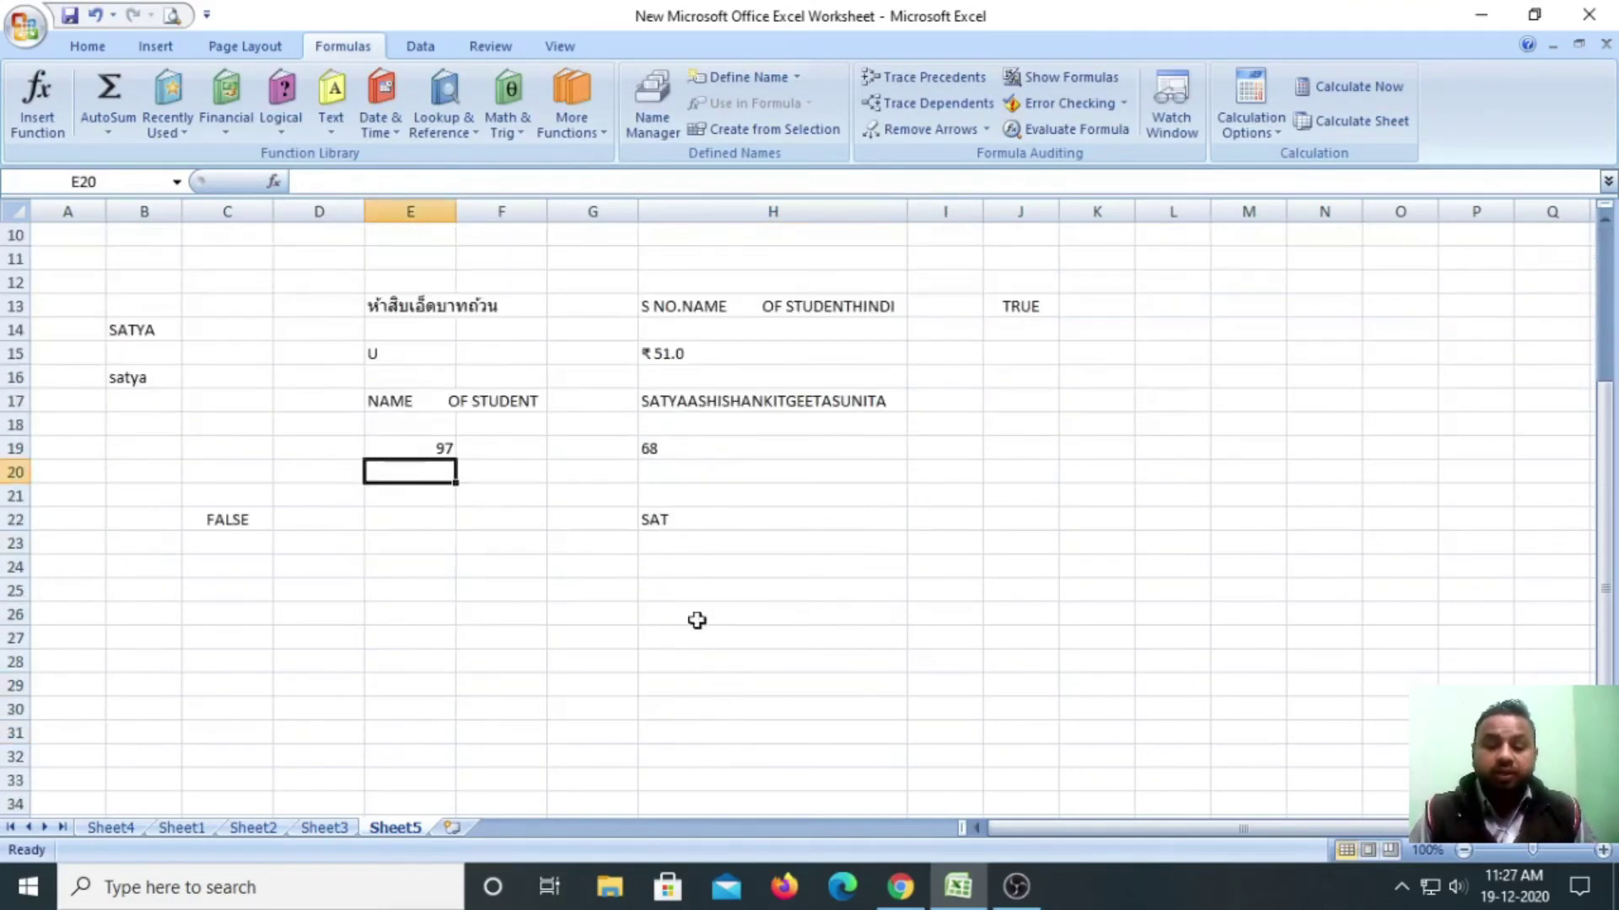
scroll(719, 568, "up", 3)
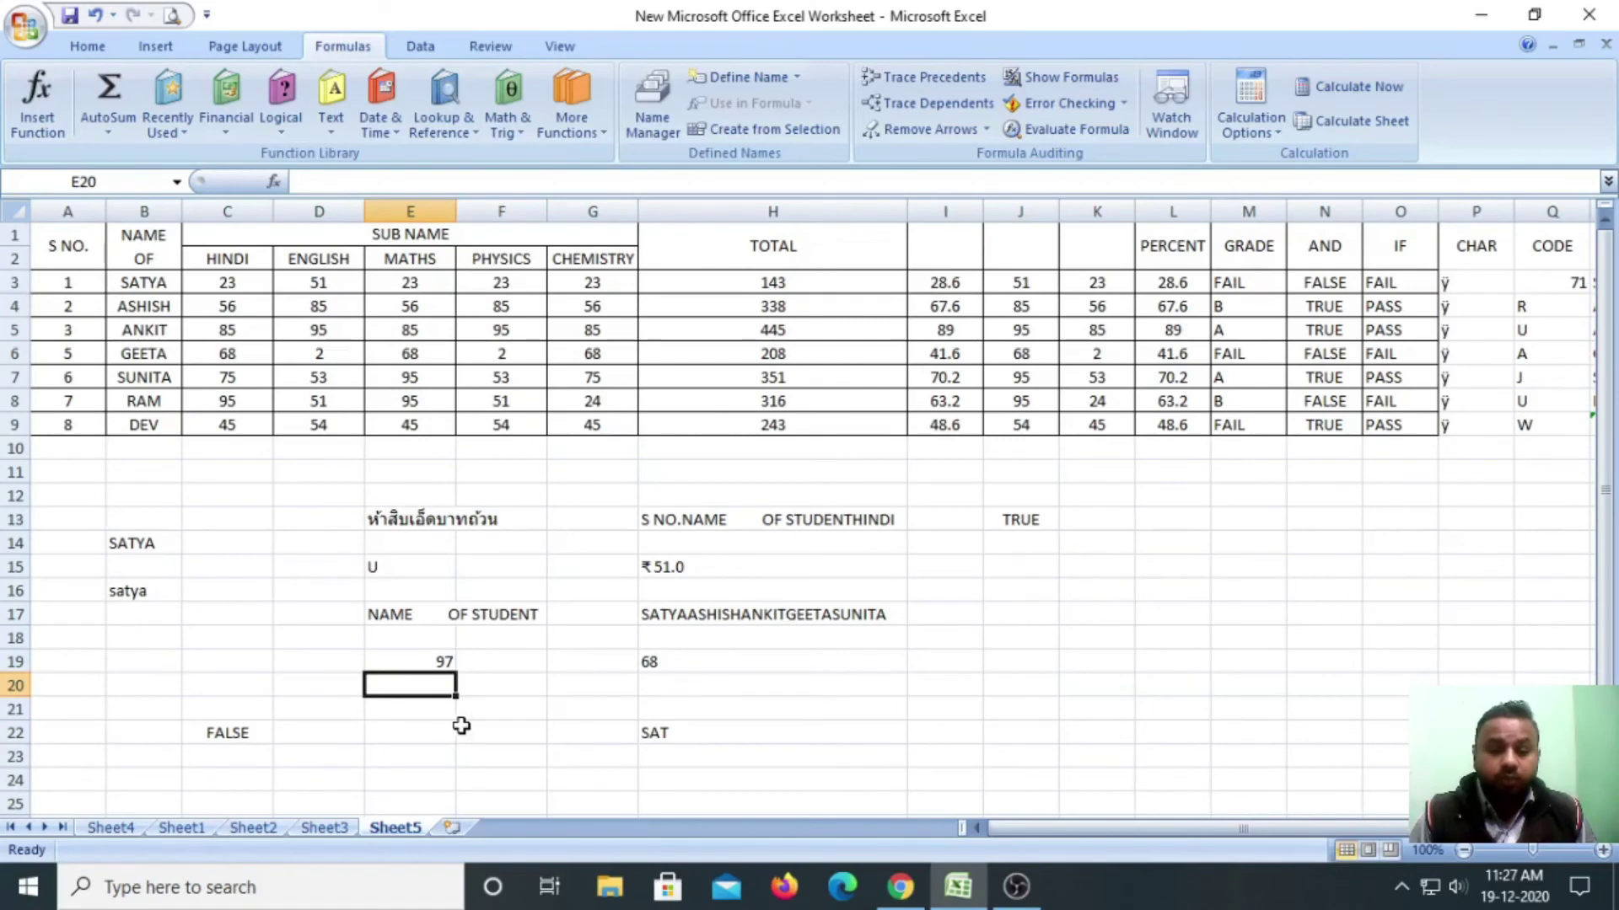
Insert a LEN function in K13 that counts the characters of the heading in B1.
left_click(1118, 529)
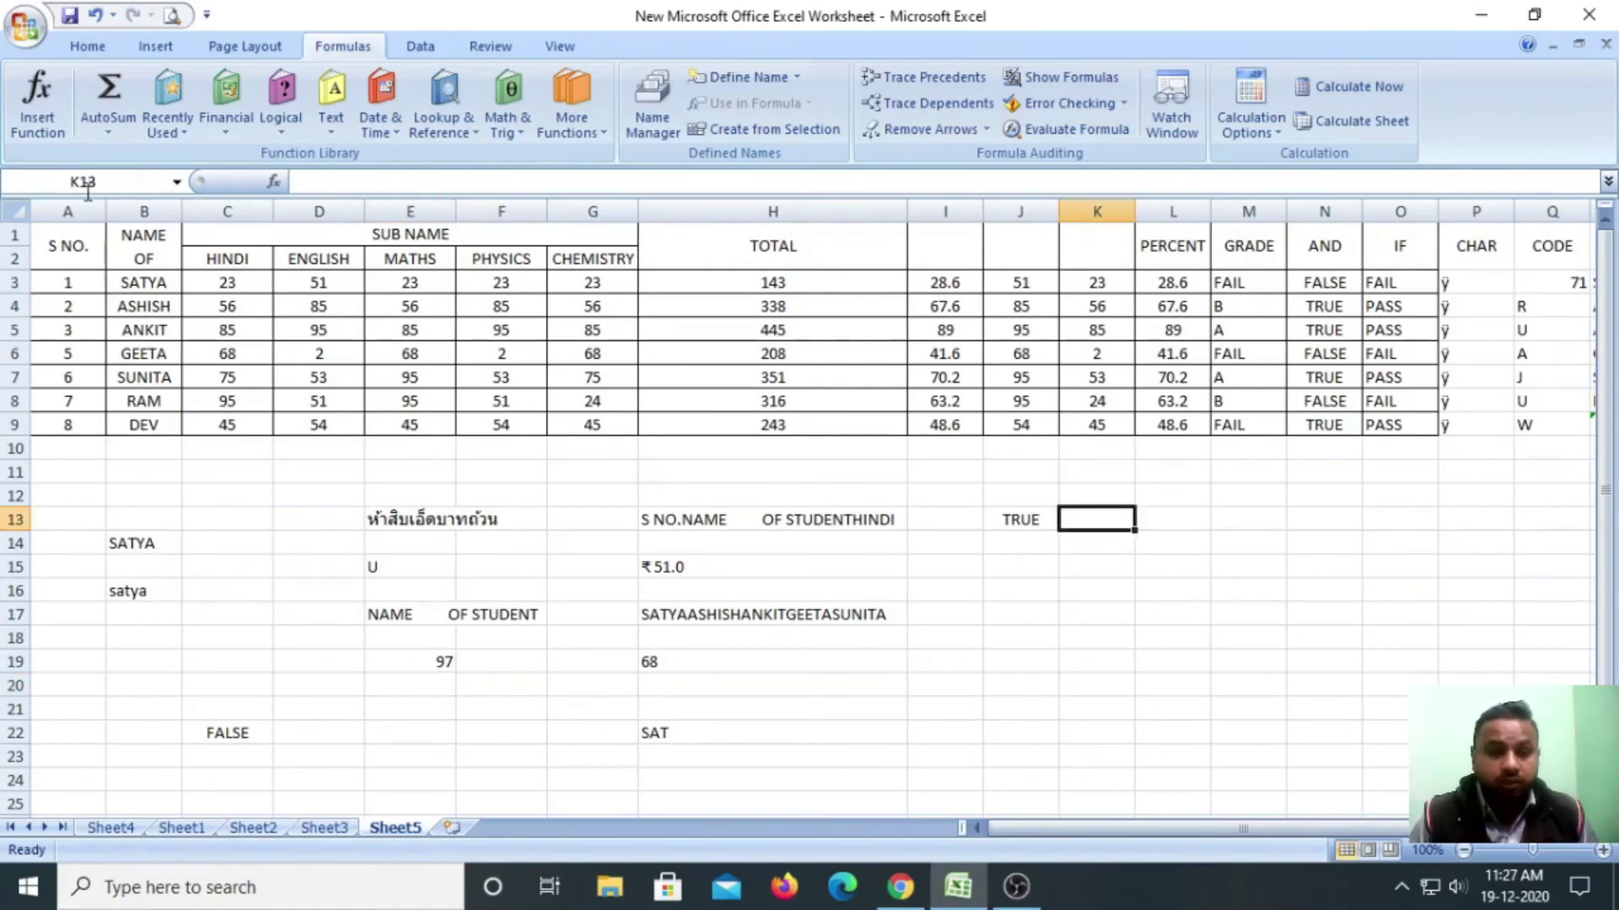
left_click(331, 110)
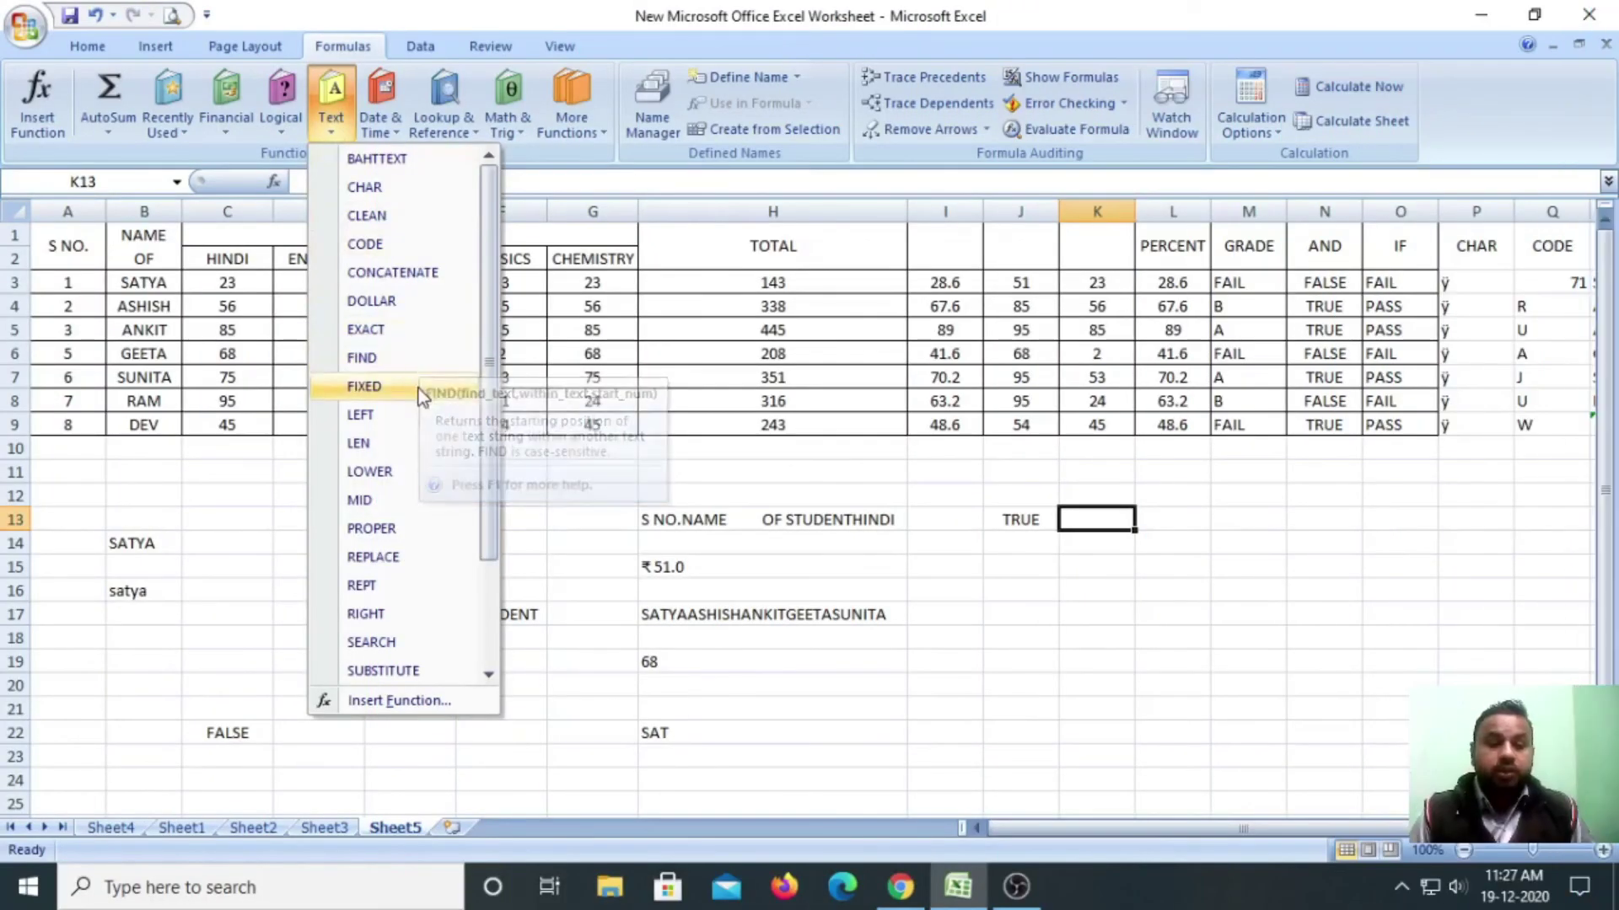
left_click(398, 441)
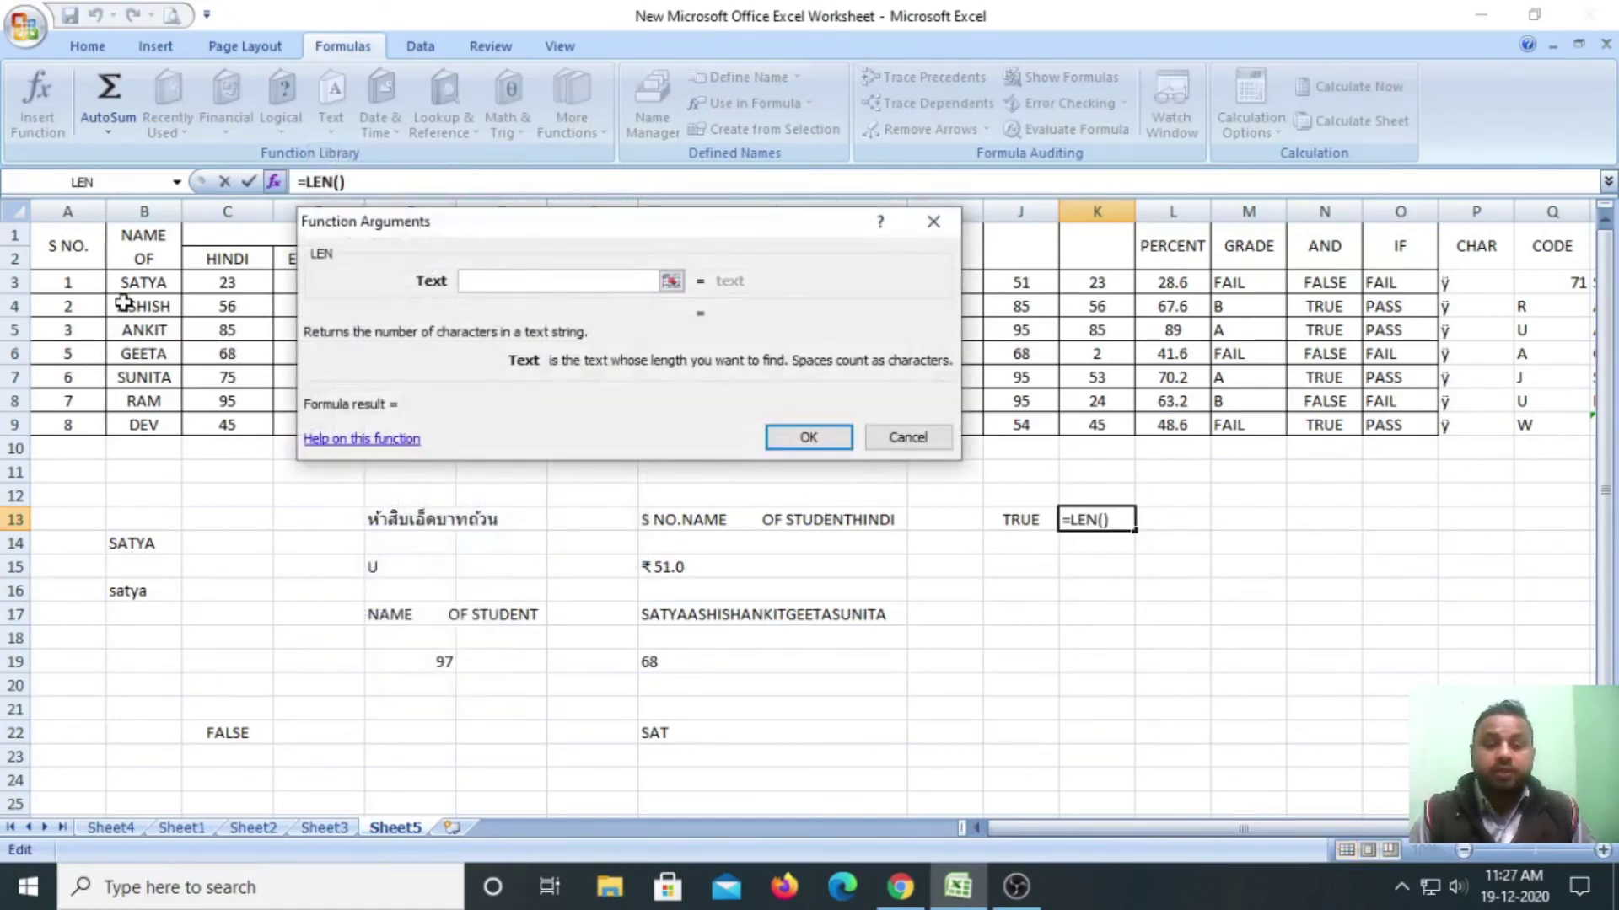
left_click(133, 254)
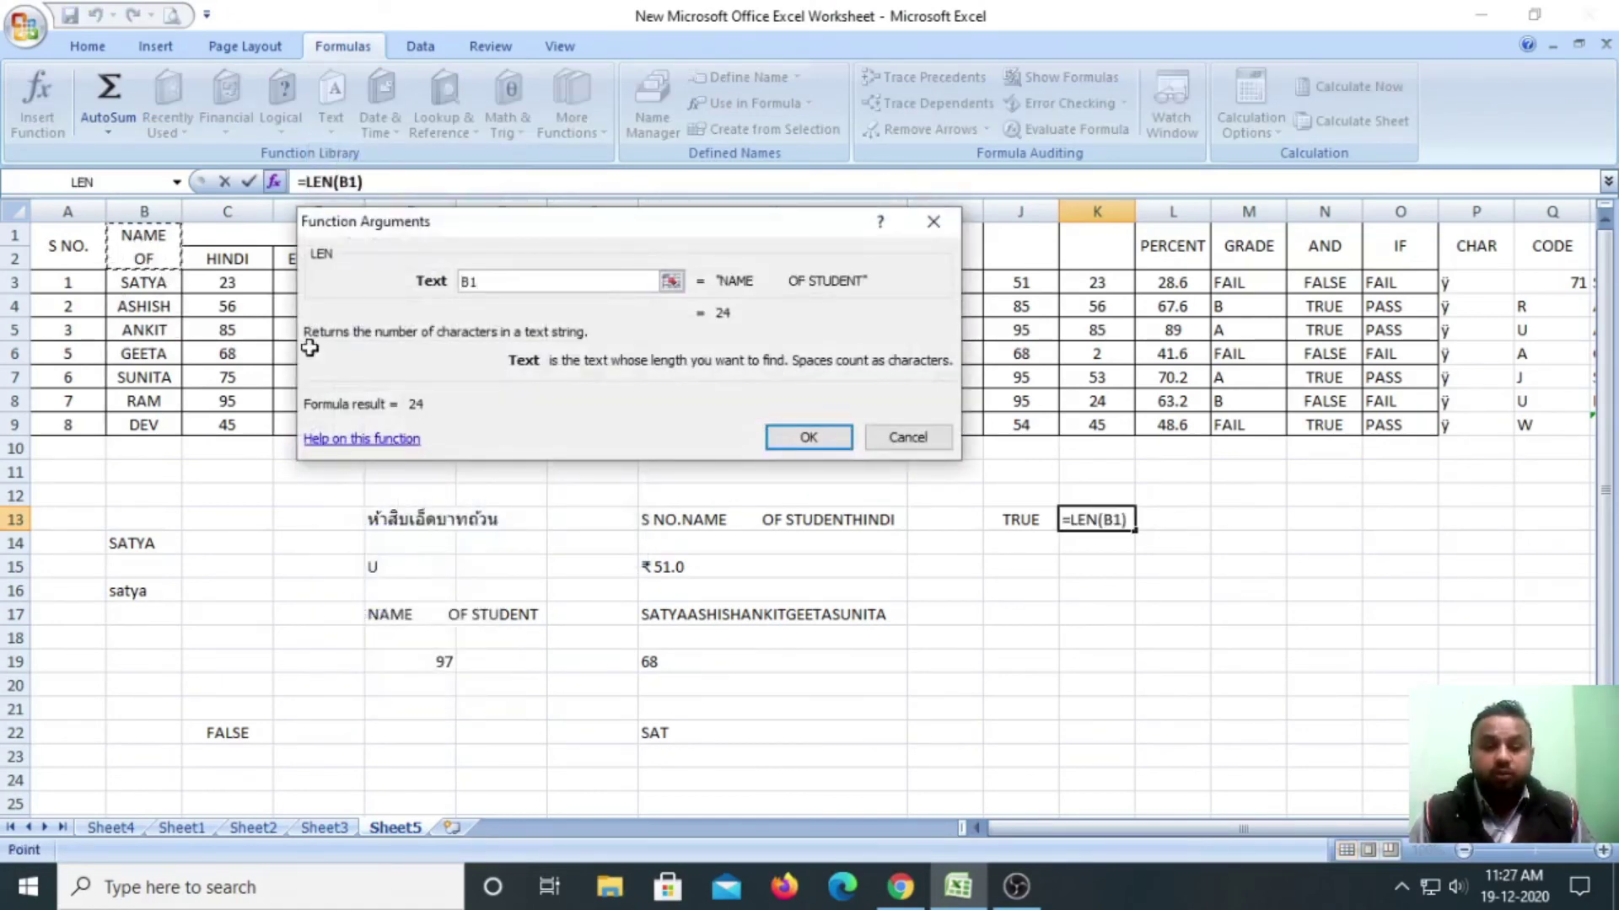
left_click(806, 439)
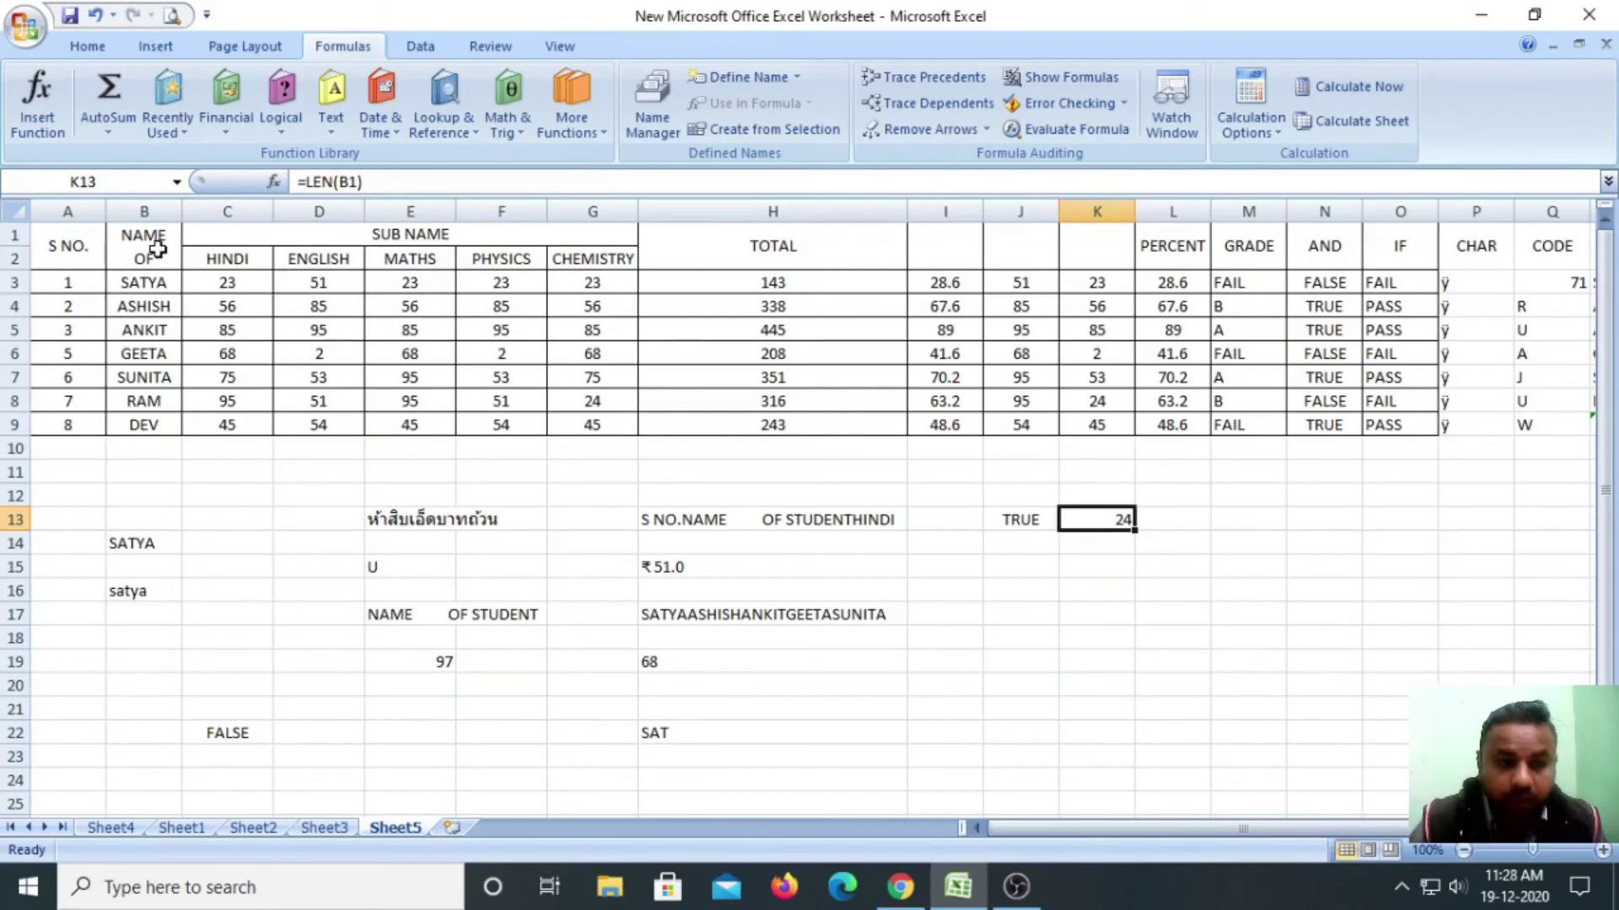
Make row 2 taller to fit the whole heading in B1, and step through the heading's characters without changing its text.
left_click_drag(13, 270, 14, 330)
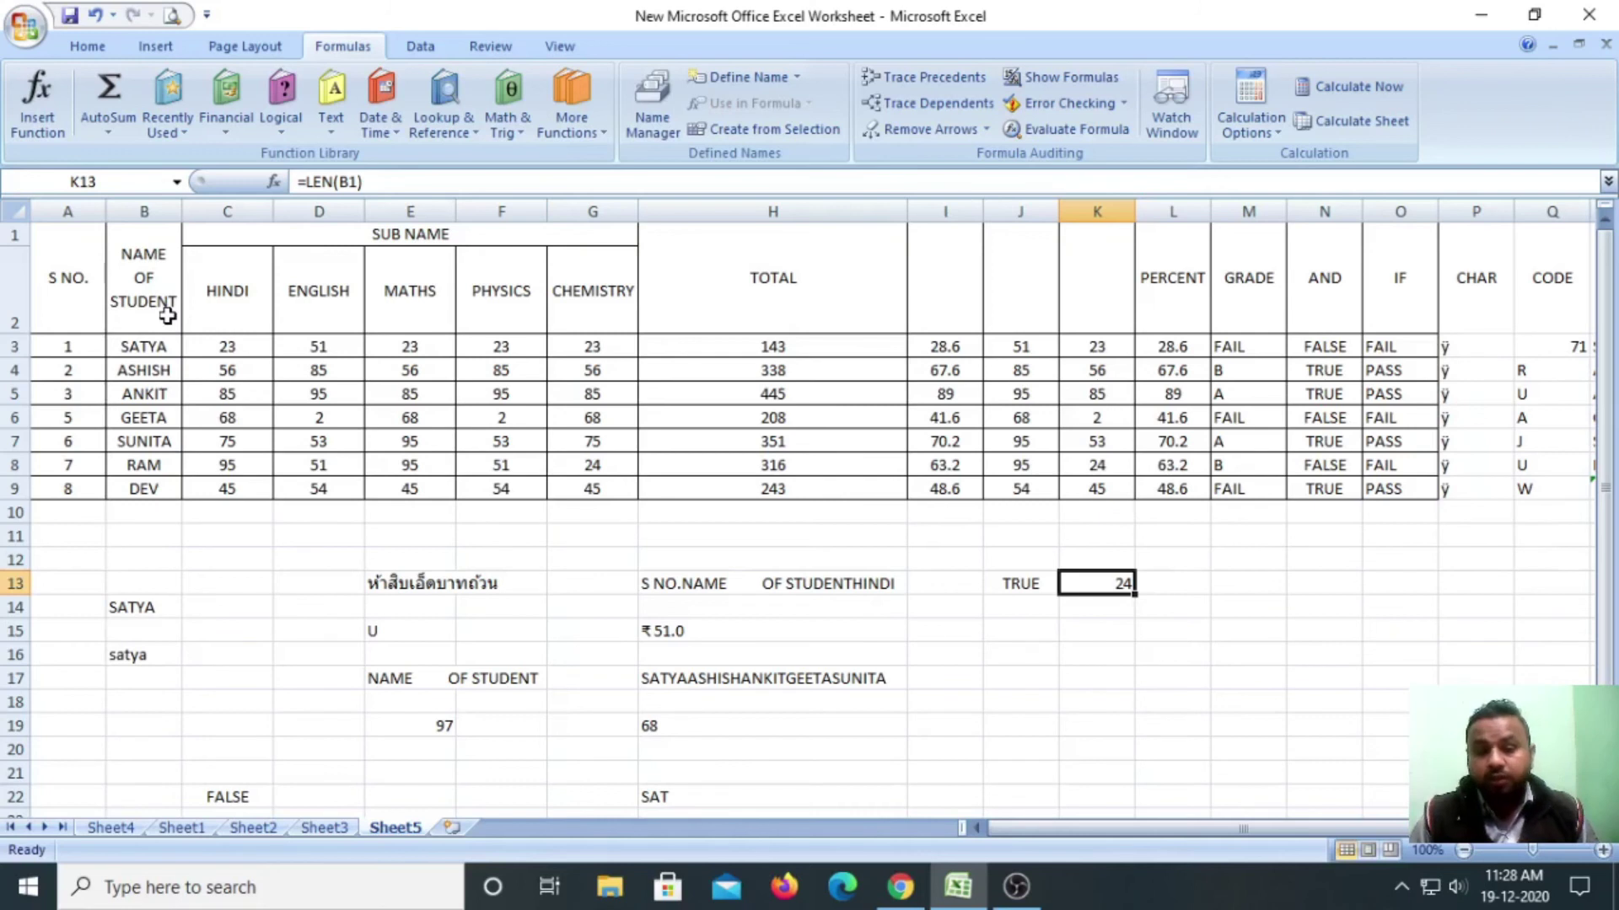
double_click(145, 278)
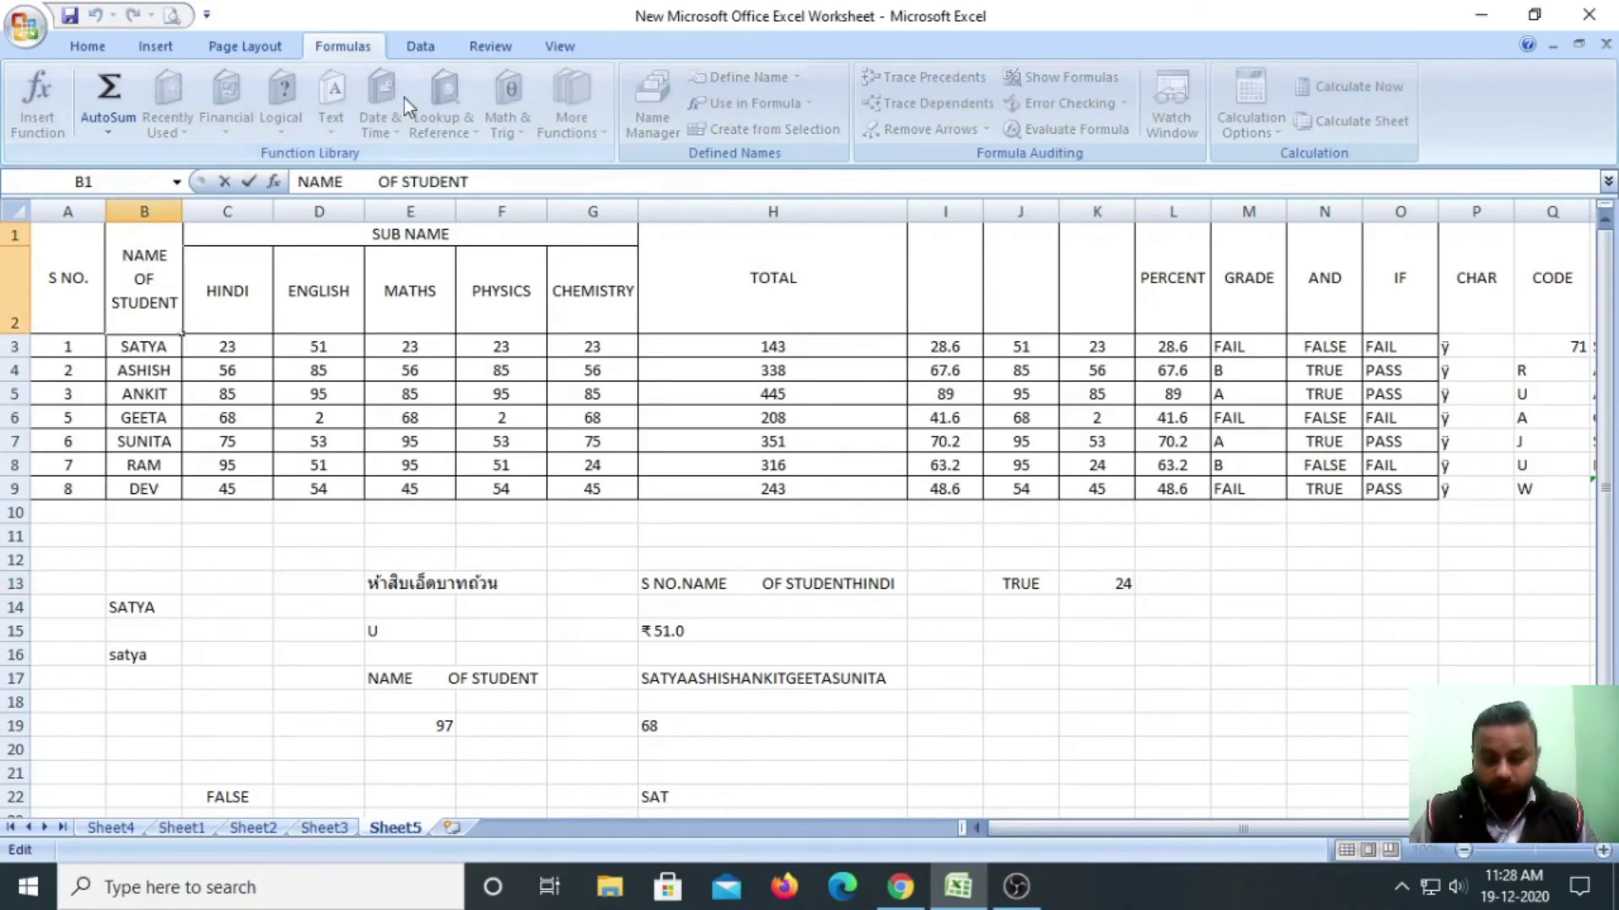
key("Right")
key("Right")
key("Right")
key("Right")
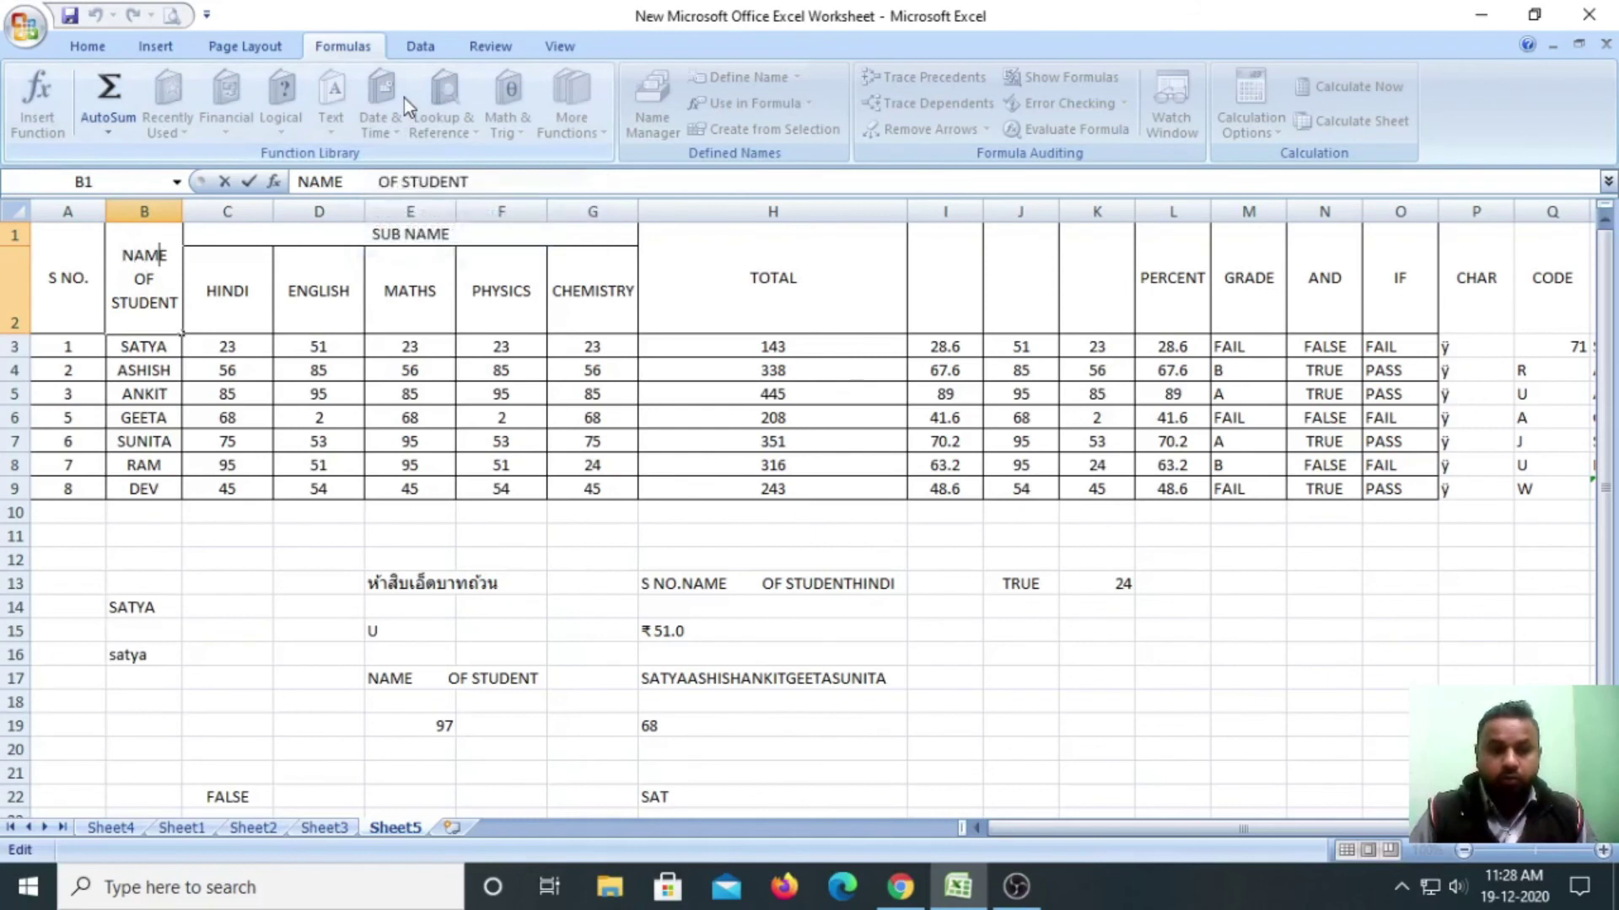
key("Right")
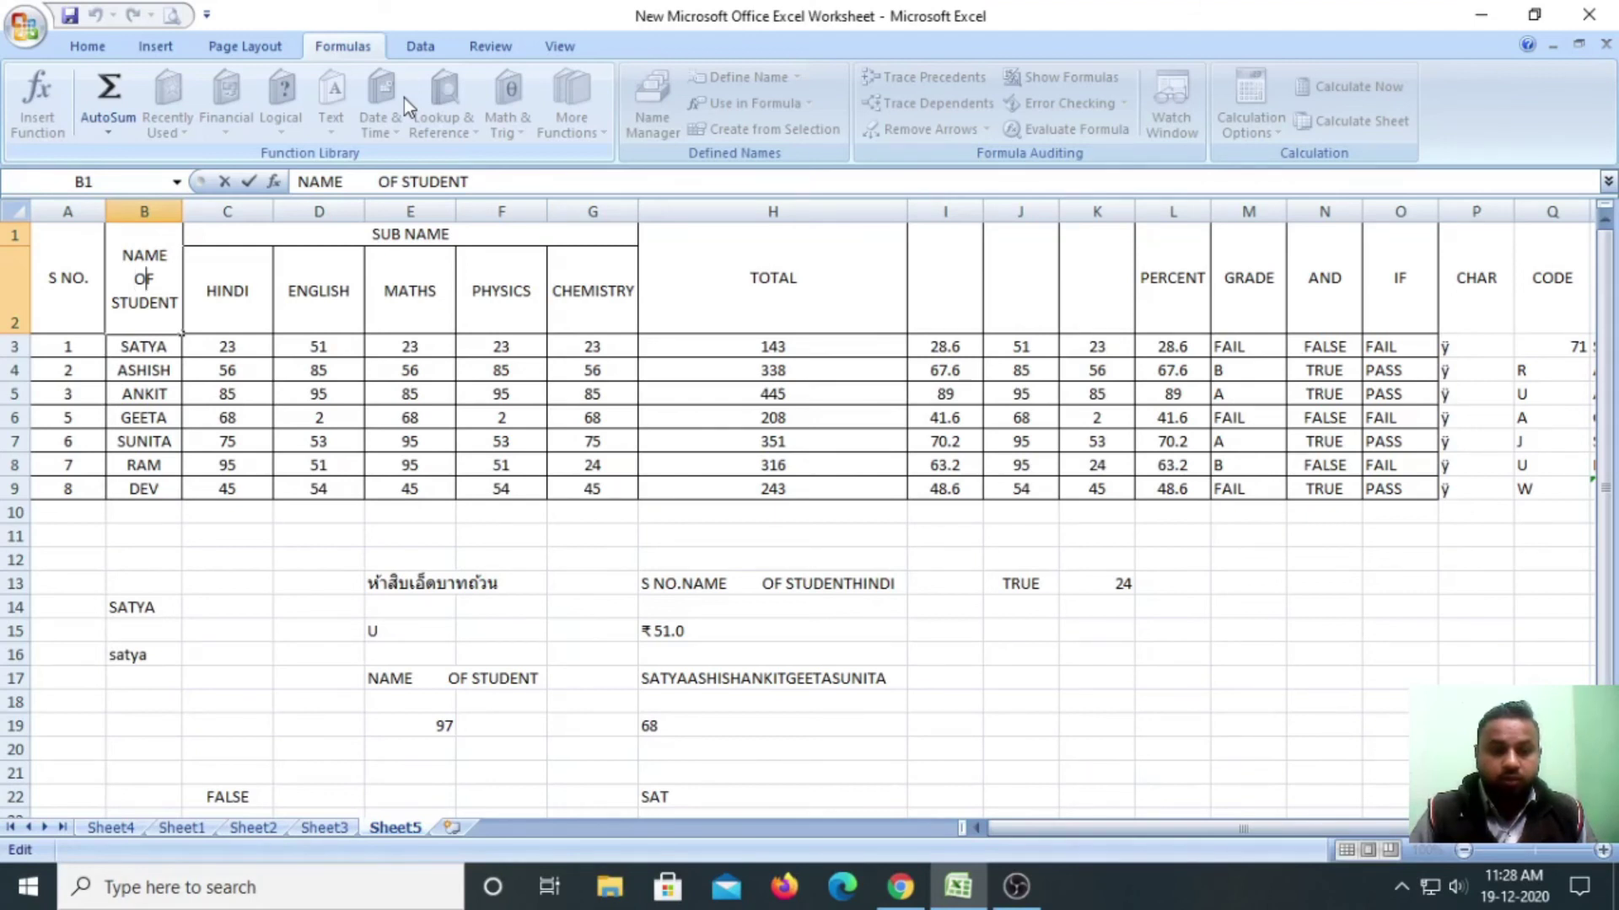
key("Right")
key("Right")
key("Right")
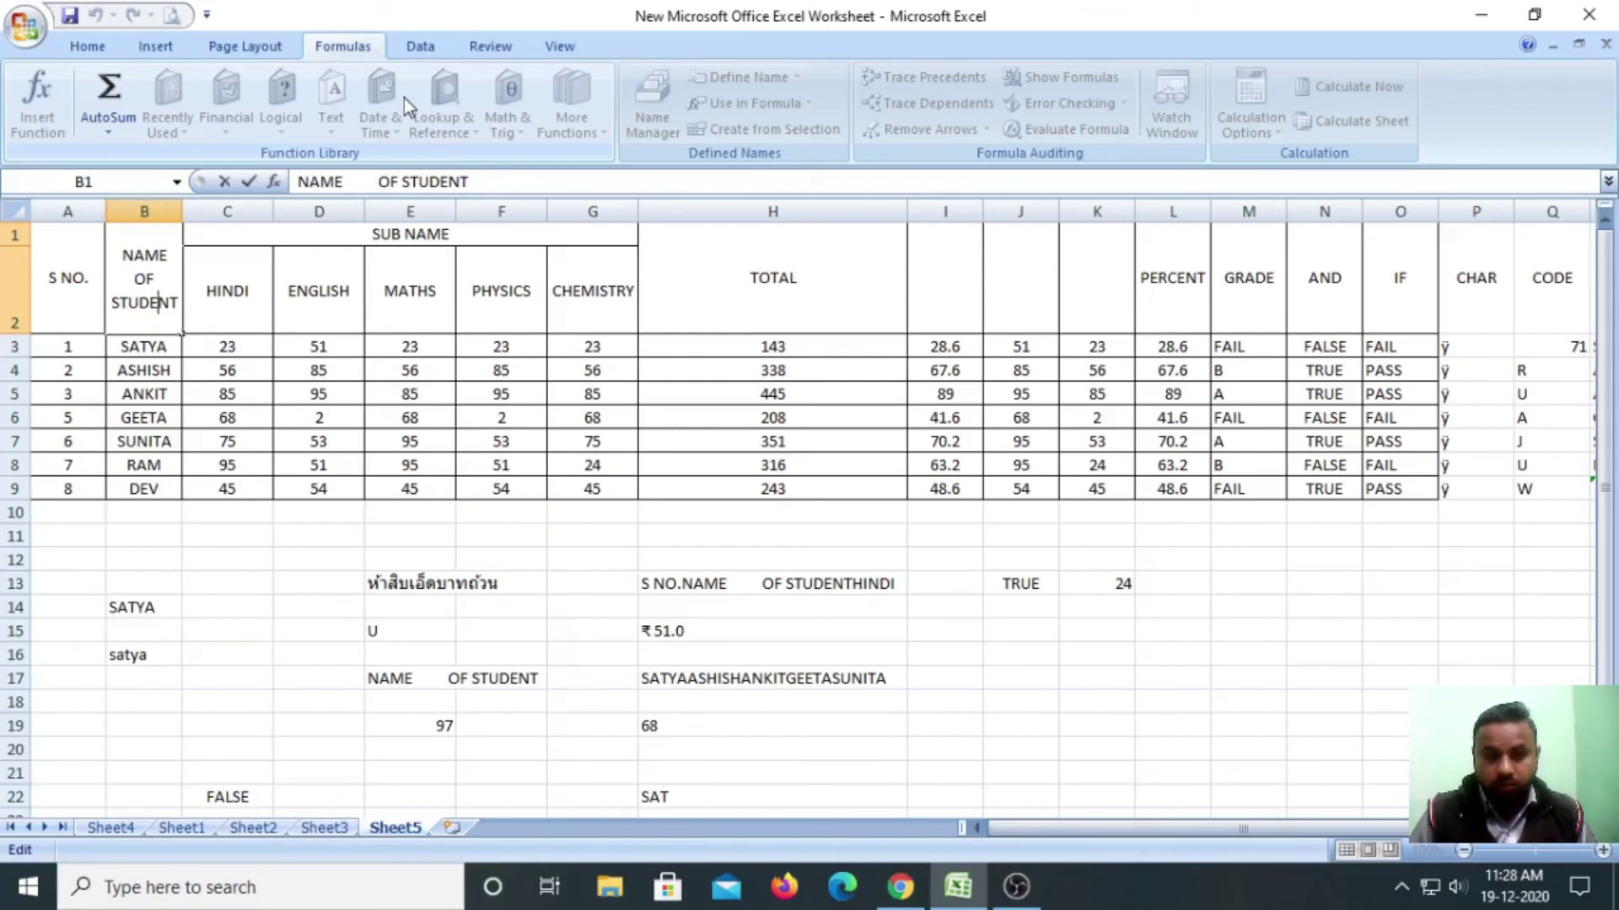
key("Right")
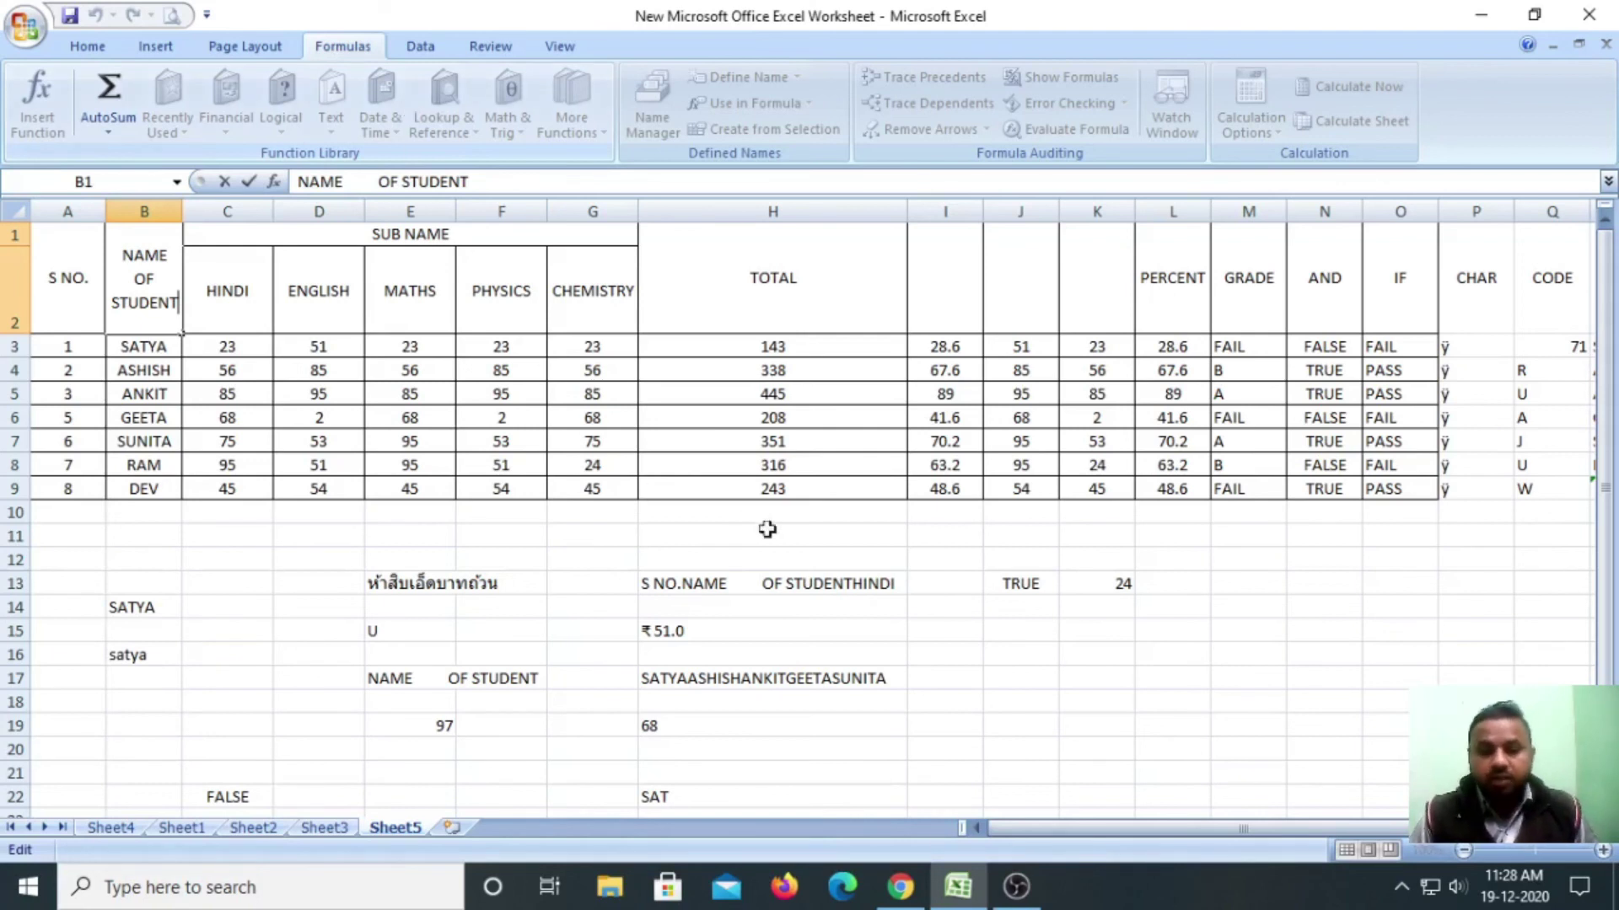
left_click(1080, 688)
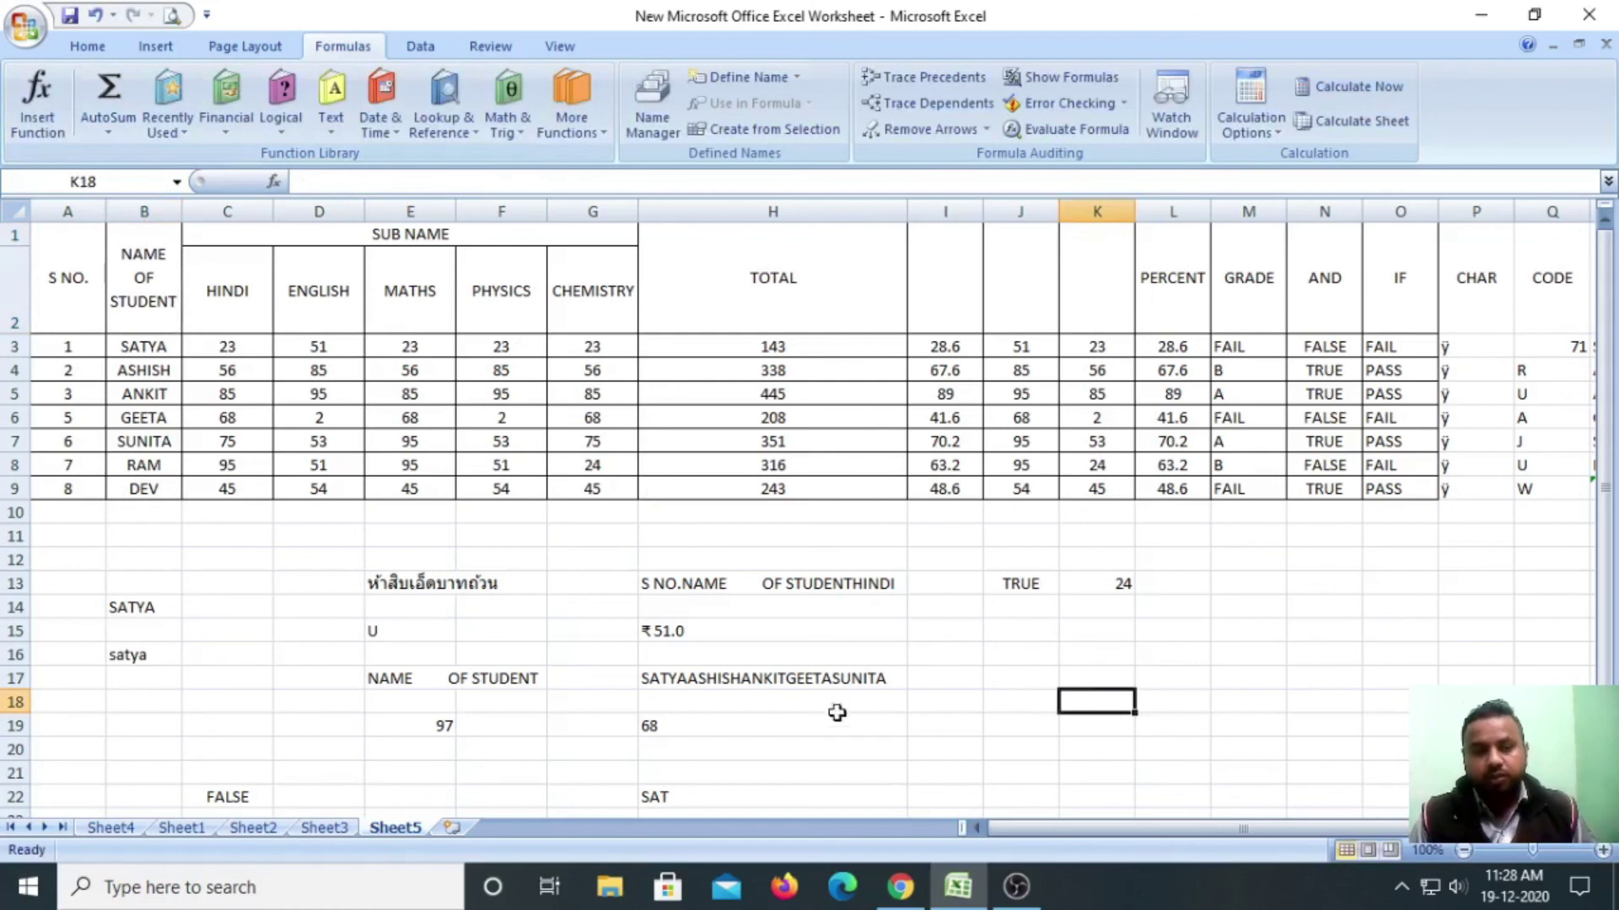
left_click(849, 741)
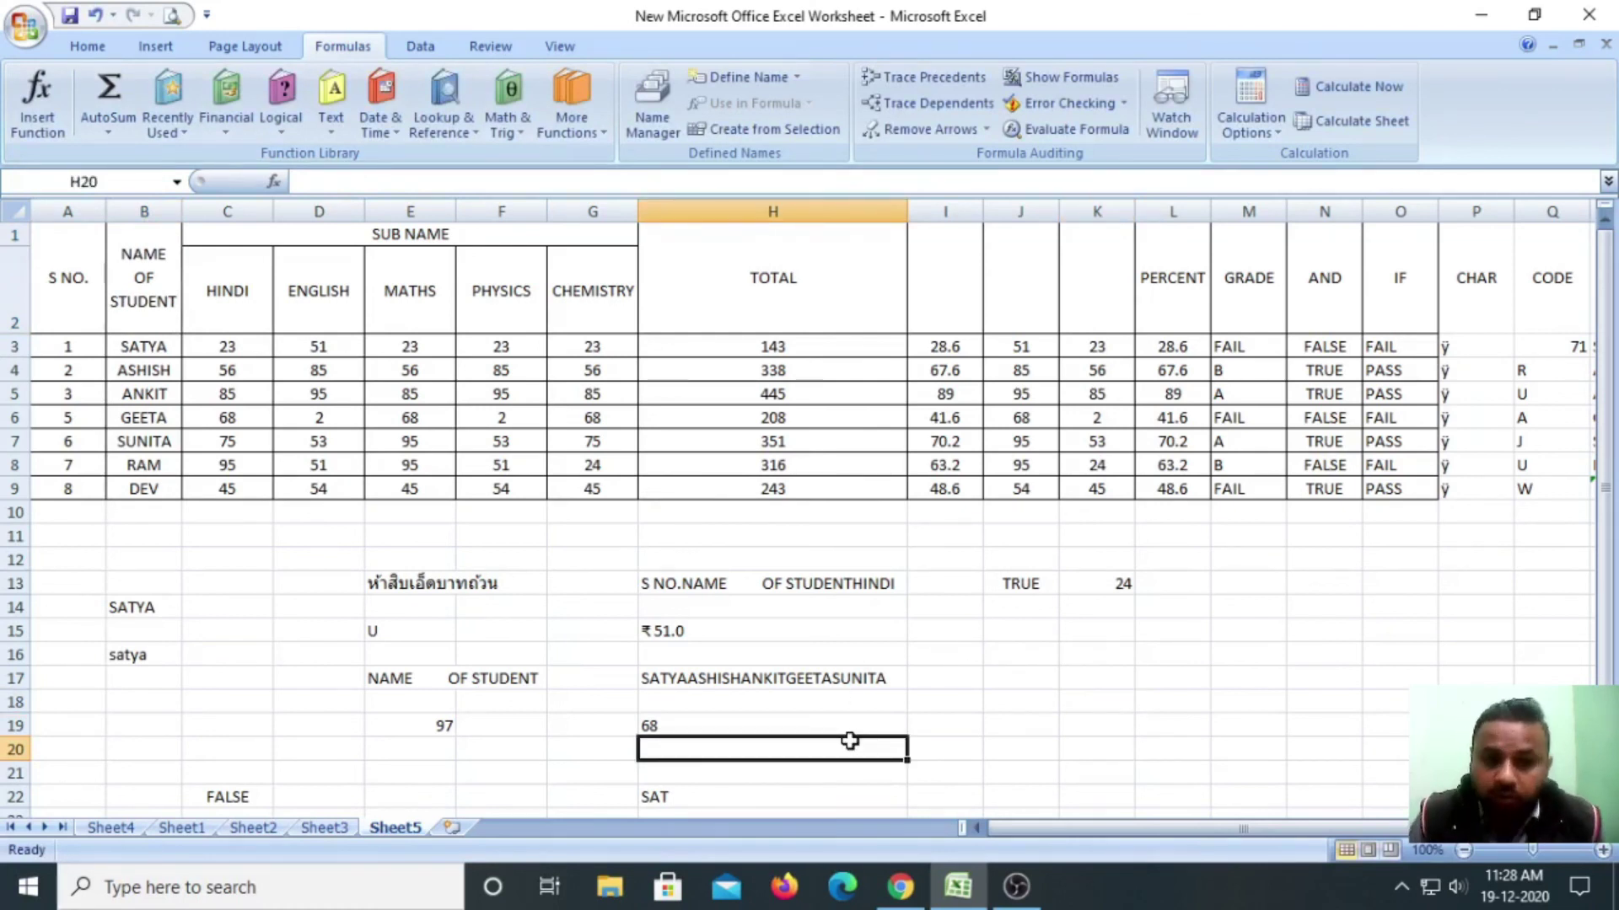